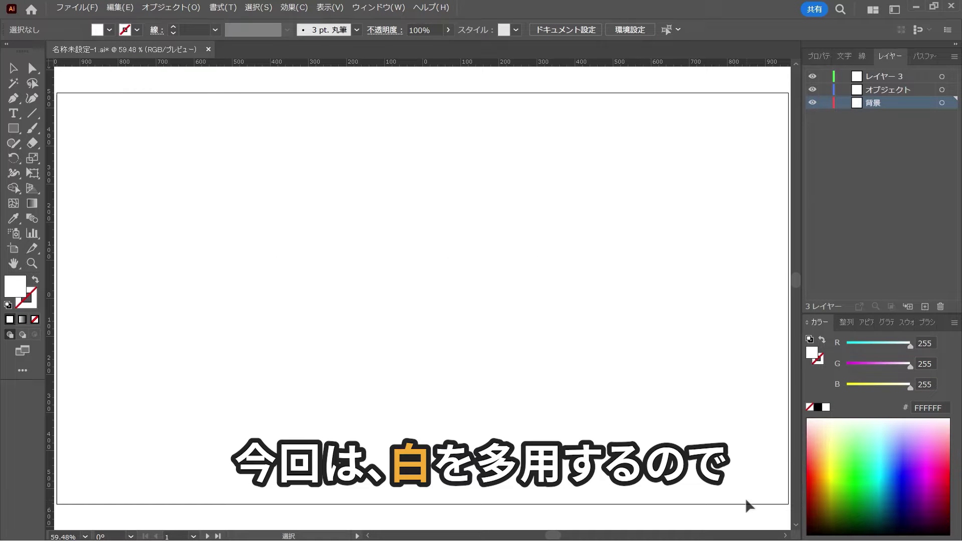
Cover the whole artboard with a rectangle filled light grey F2F2F2
{"action": "left_click", "coordinate": [17, 132]}
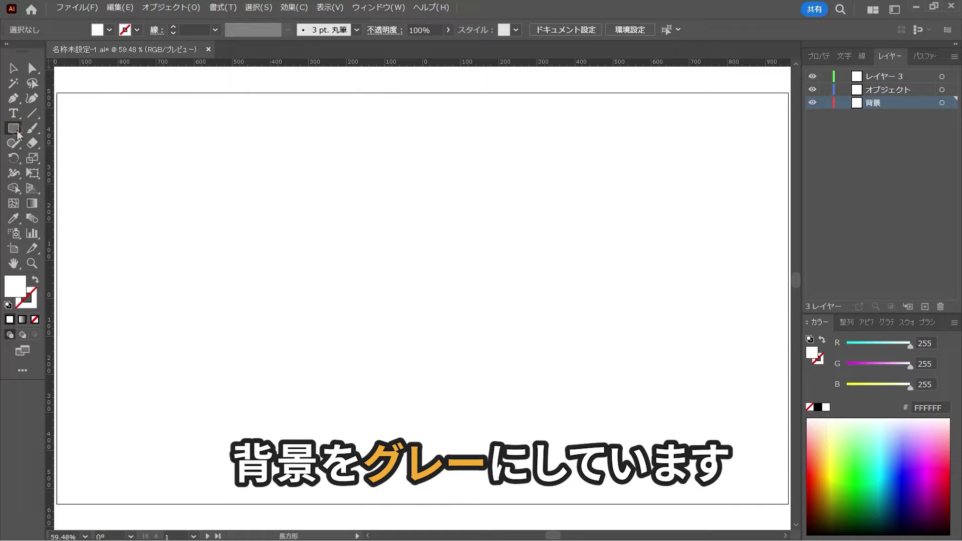
{"action": "mouse_move", "coordinate": [56, 93]}
{"action": "left_mouse_down"}
{"action": "mouse_move", "coordinate": [107, 131]}
{"action": "mouse_move", "coordinate": [788, 503]}
{"action": "left_mouse_up"}
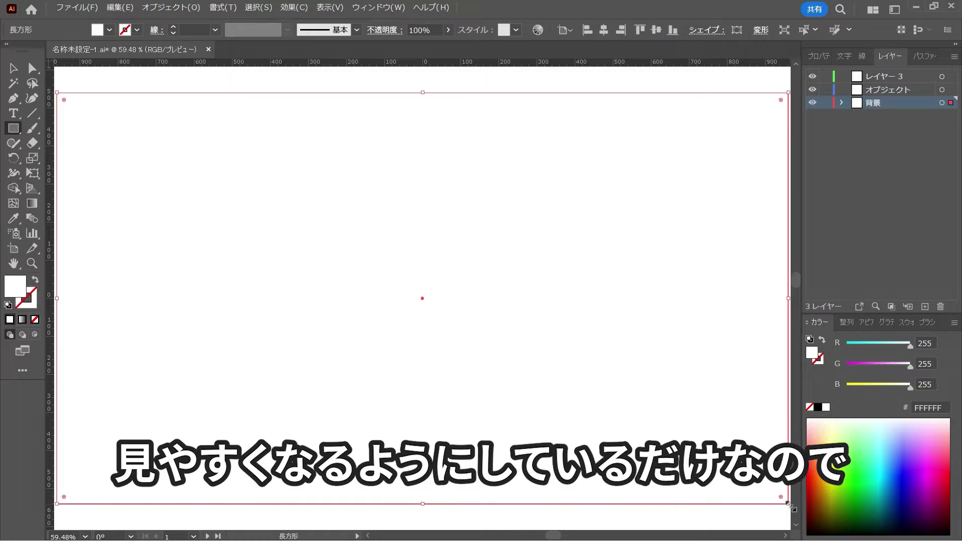
{"action": "left_click", "coordinate": [109, 30]}
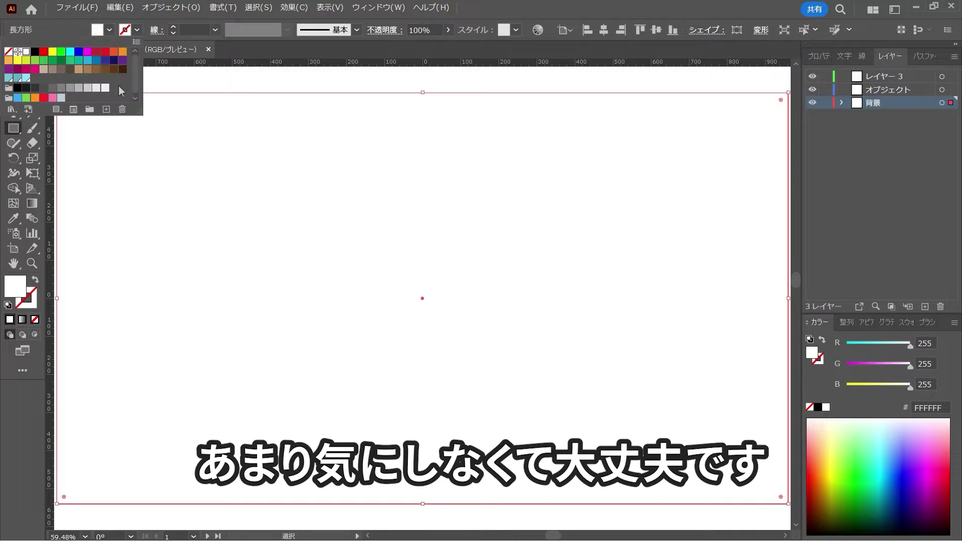
{"action": "left_click", "coordinate": [101, 91]}
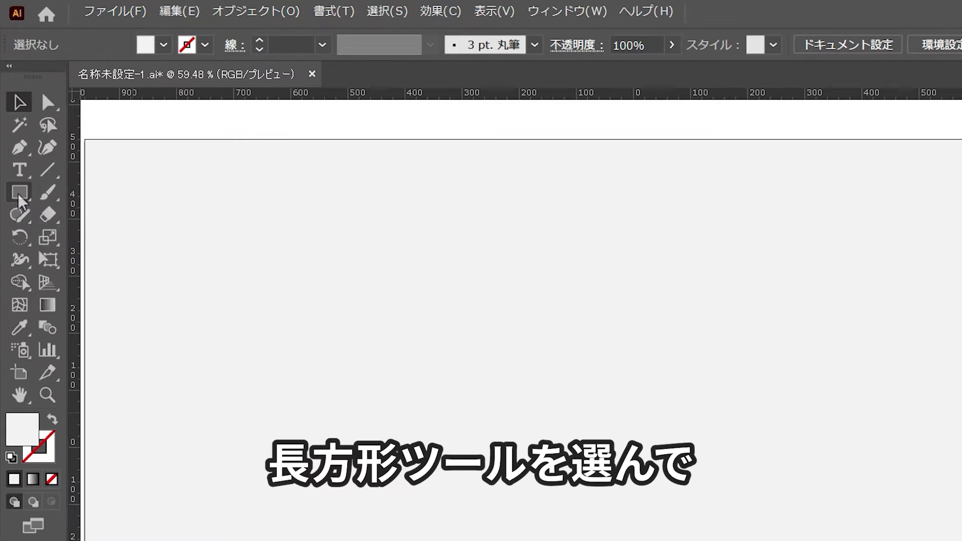
Draw a red-filled rectangle left of the artboard centre
{"action": "left_click", "coordinate": [19, 195]}
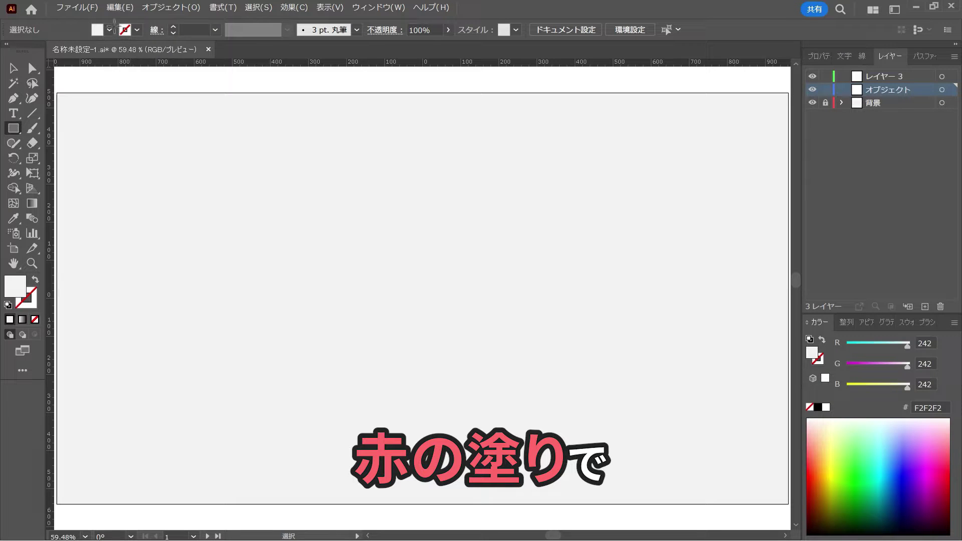
{"action": "left_click", "coordinate": [109, 29]}
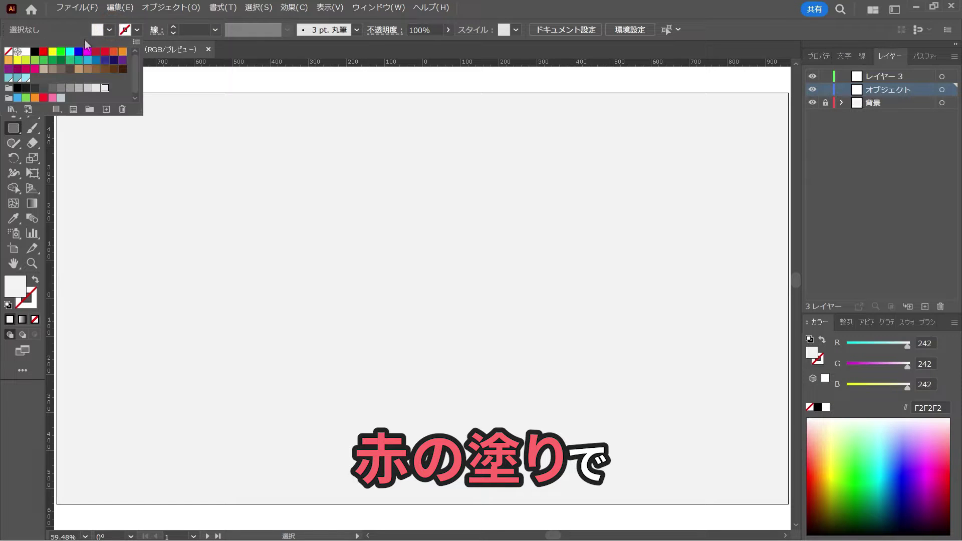
{"action": "left_click", "coordinate": [43, 51]}
{"action": "left_click", "coordinate": [551, 8]}
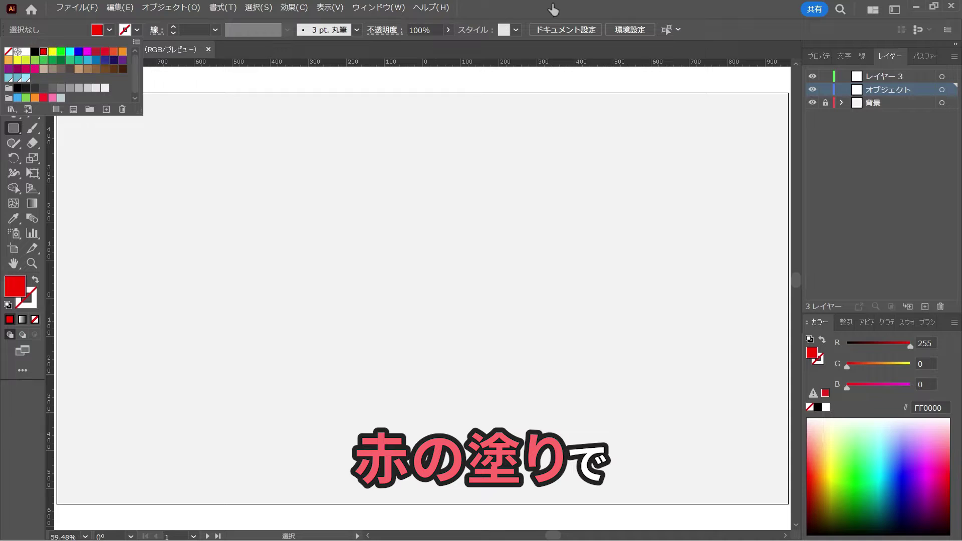
{"action": "mouse_move", "coordinate": [275, 221]}
{"action": "left_mouse_down"}
{"action": "mouse_move", "coordinate": [368, 276]}
{"action": "mouse_move", "coordinate": [395, 267]}
{"action": "left_mouse_up"}
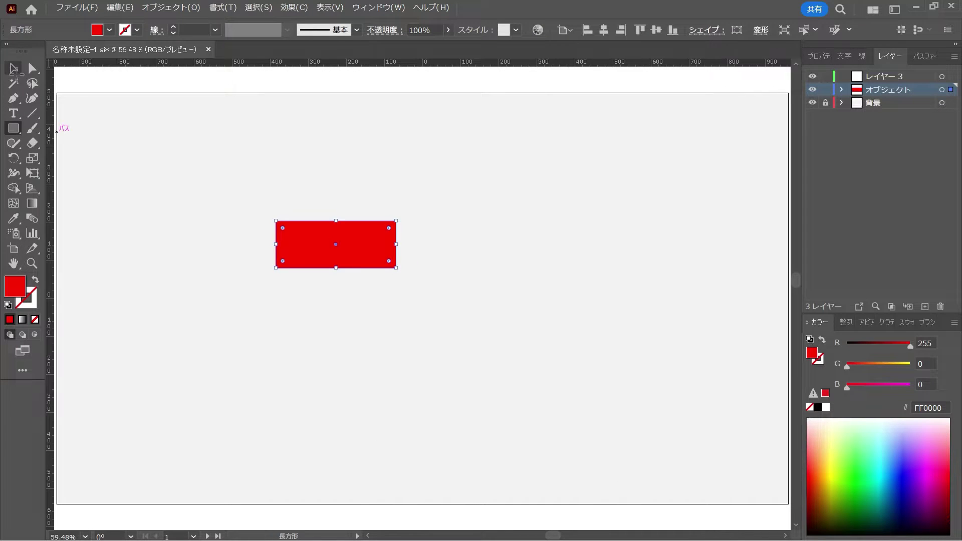
Duplicate the rectangle below, then shorten and widen the upper one into a lid
{"action": "key", "text": "v"}
{"action": "left_click", "coordinate": [222, 172]}
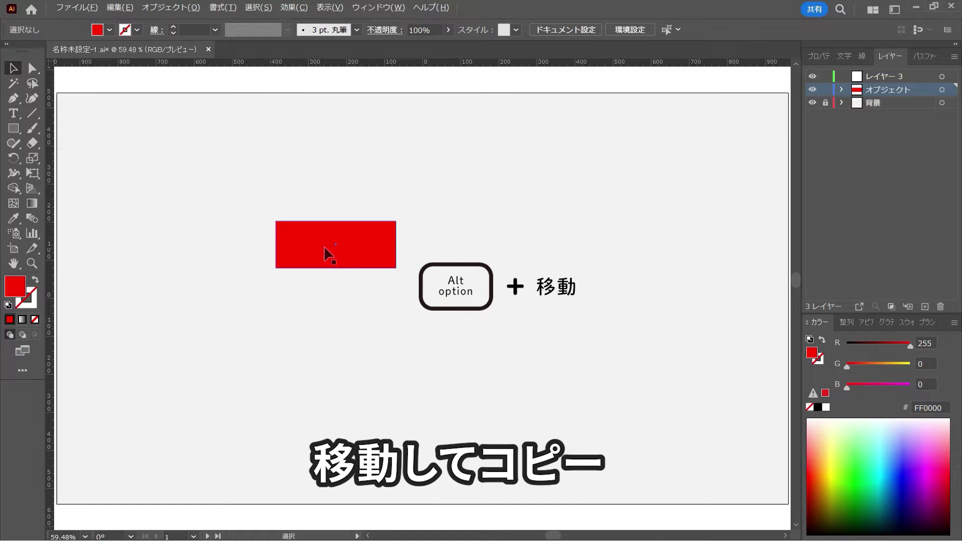
{"action": "left_click_drag", "start_coordinate": [328, 255], "coordinate": [340, 369]}
{"action": "left_click", "coordinate": [340, 231]}
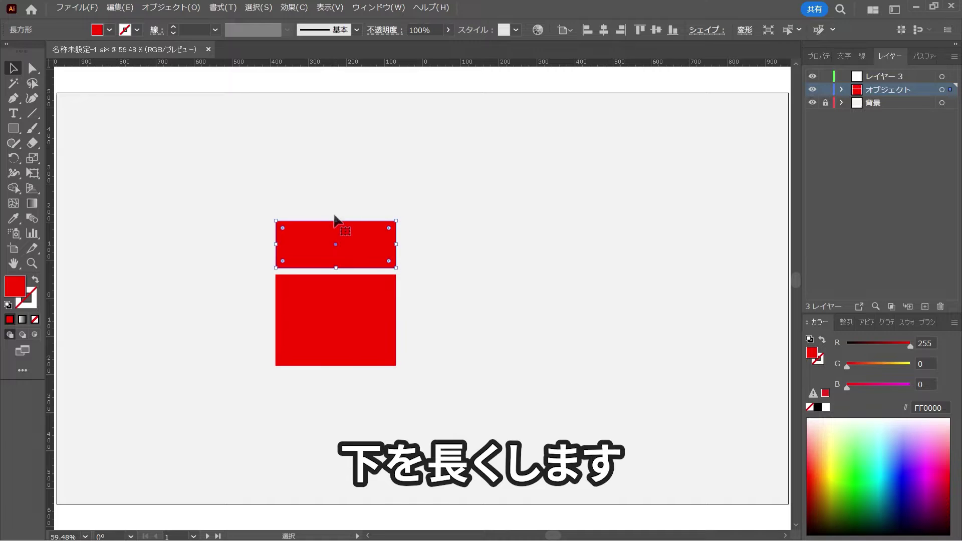
{"action": "left_click_drag", "start_coordinate": [335, 221], "coordinate": [335, 231]}
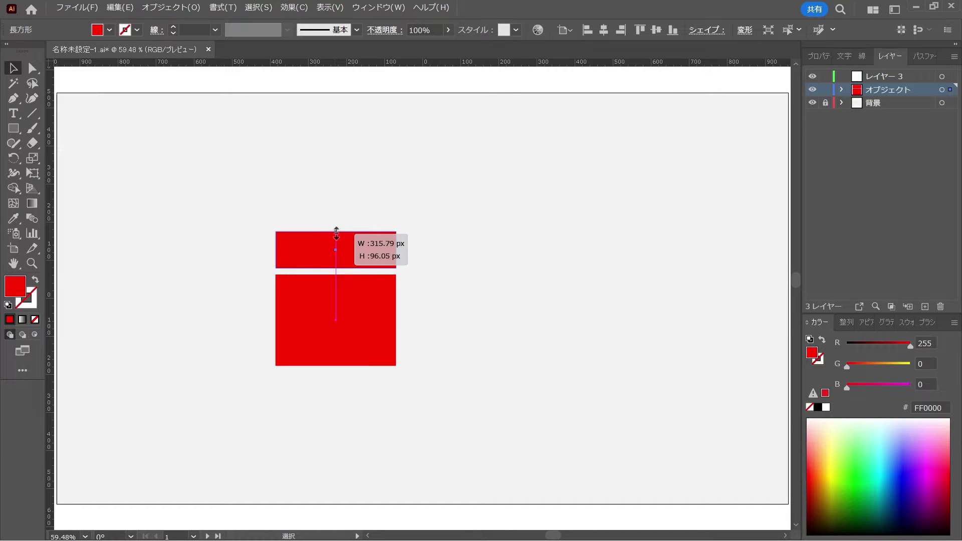
{"action": "key", "text": "alt"}
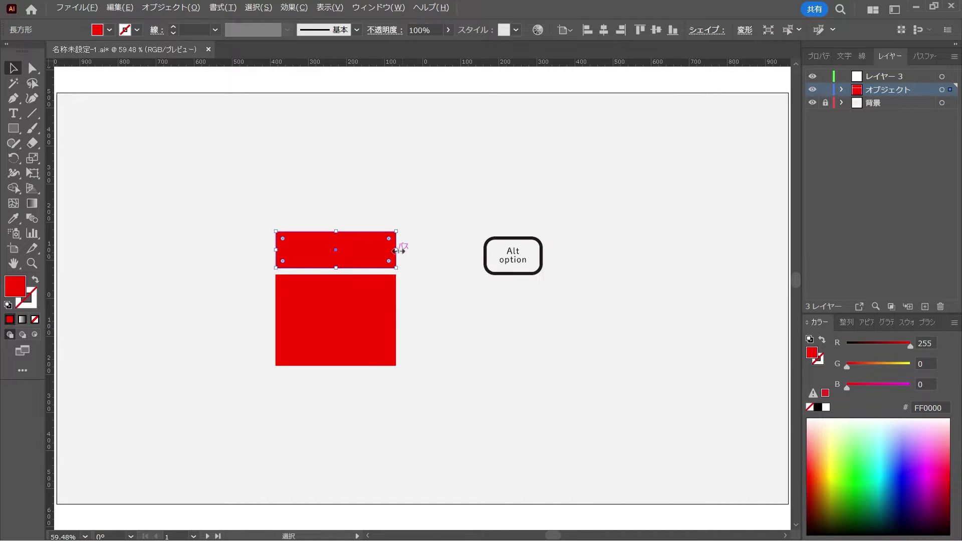
{"action": "left_click_drag", "start_coordinate": [396, 250], "coordinate": [401, 251]}
{"action": "left_click", "coordinate": [441, 318]}
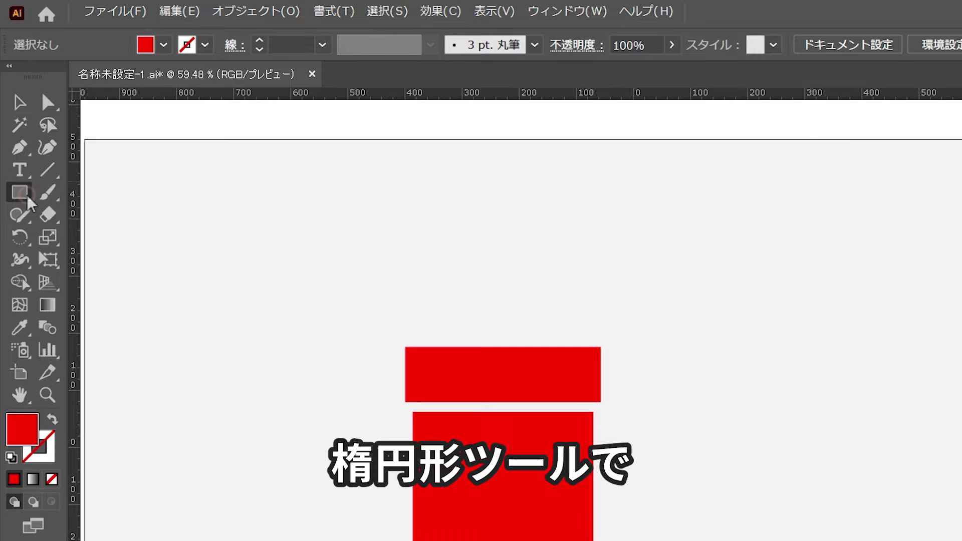
Draw a red-outlined circle right of the box and pull its bottom anchor down into a drop
{"action": "left_click", "coordinate": [24, 198]}
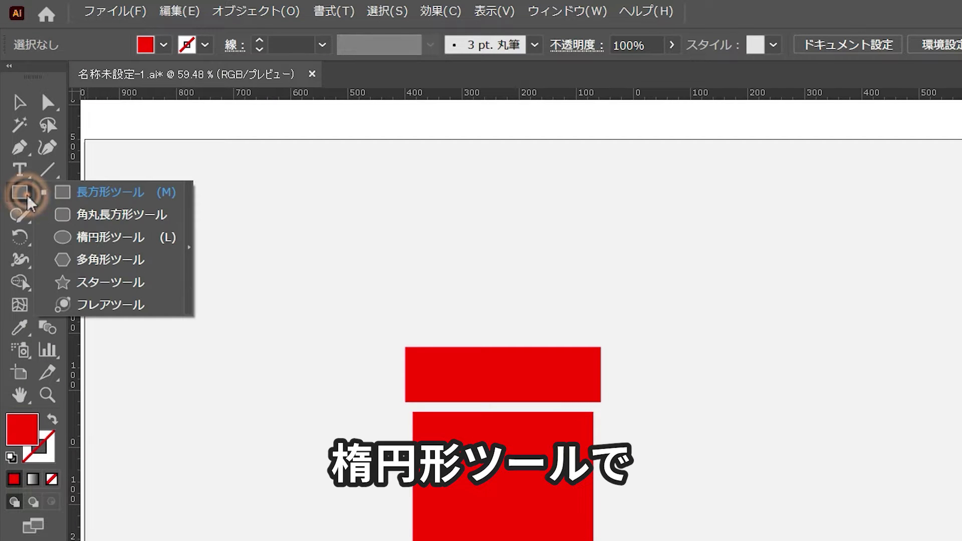
{"action": "left_click", "coordinate": [95, 238]}
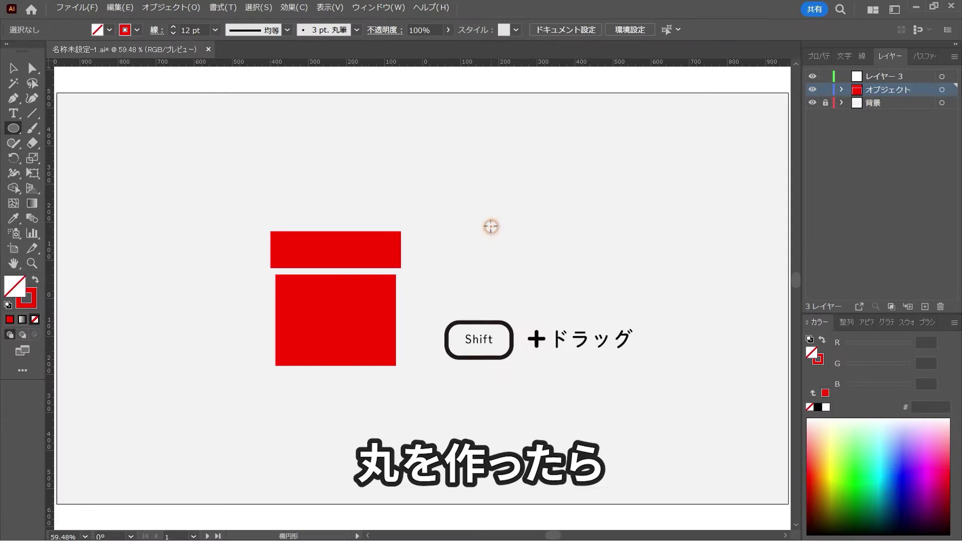
{"action": "left_click_drag", "start_coordinate": [490, 226], "coordinate": [553, 289], "text": "shift"}
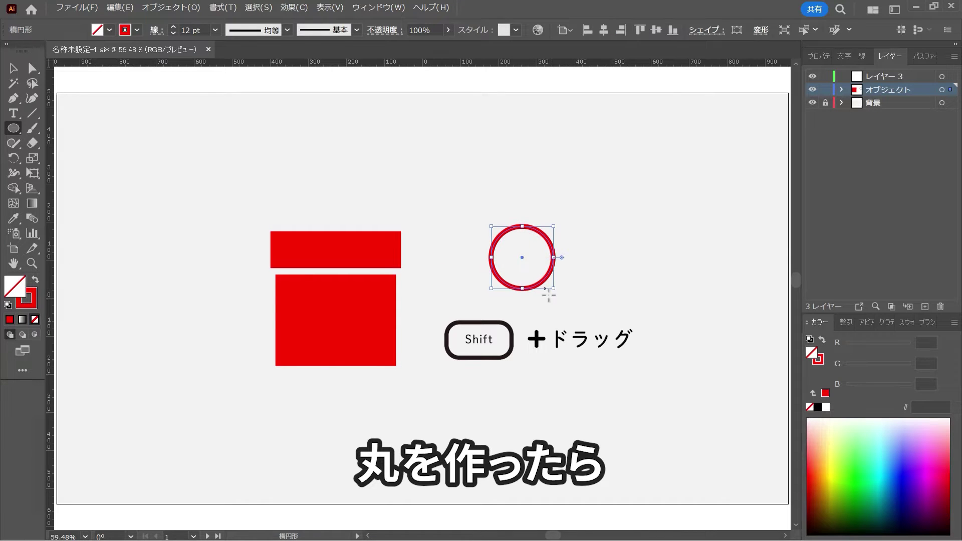
{"action": "left_click", "coordinate": [35, 73]}
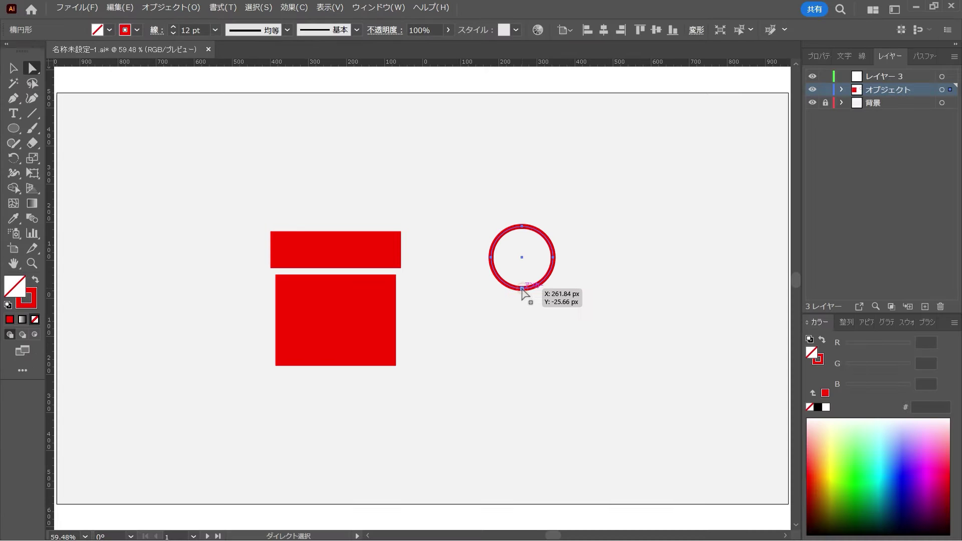
{"action": "left_click", "coordinate": [521, 289]}
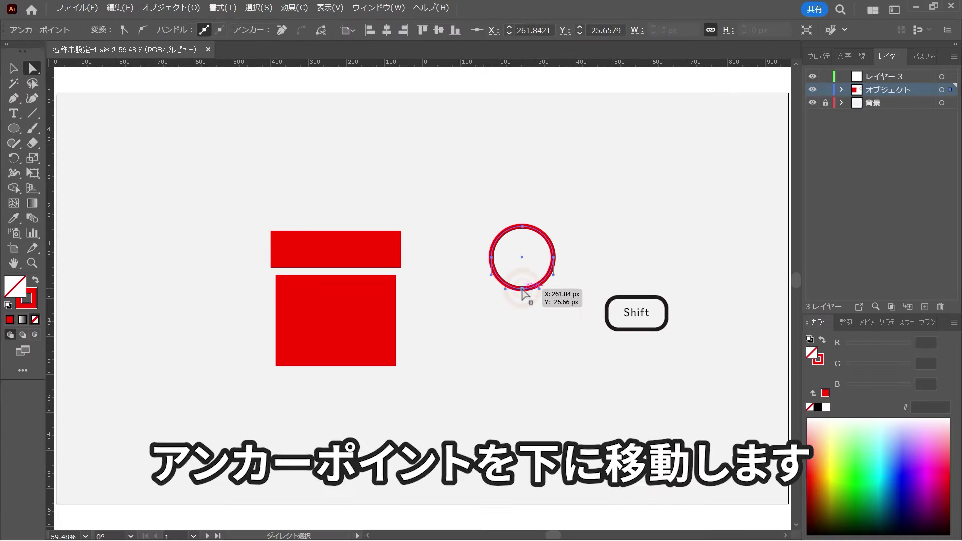
{"action": "left_click_drag", "start_coordinate": [522, 289], "coordinate": [521, 322]}
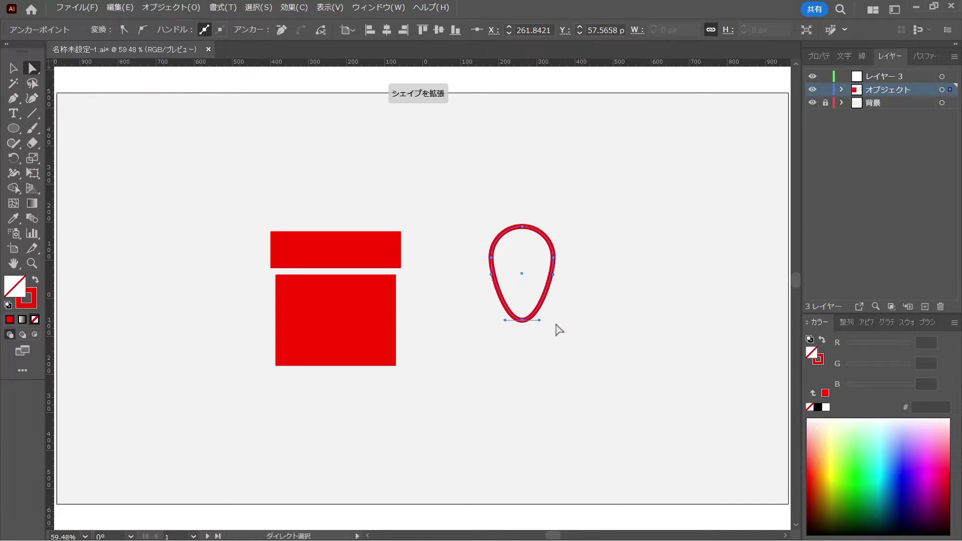
{"action": "left_click", "coordinate": [577, 324]}
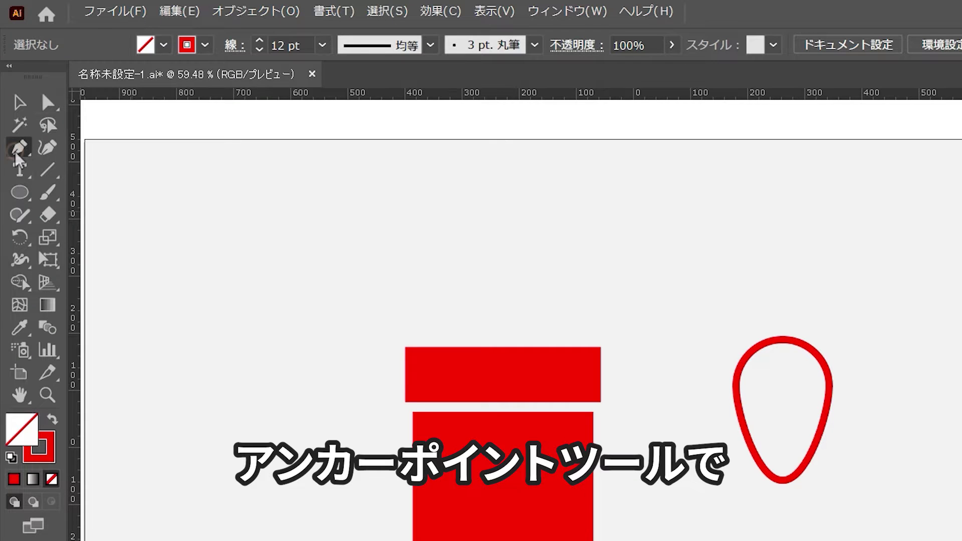
Convert the drop's rounded bottom anchor into a sharp teardrop point
{"action": "left_click", "coordinate": [14, 98]}
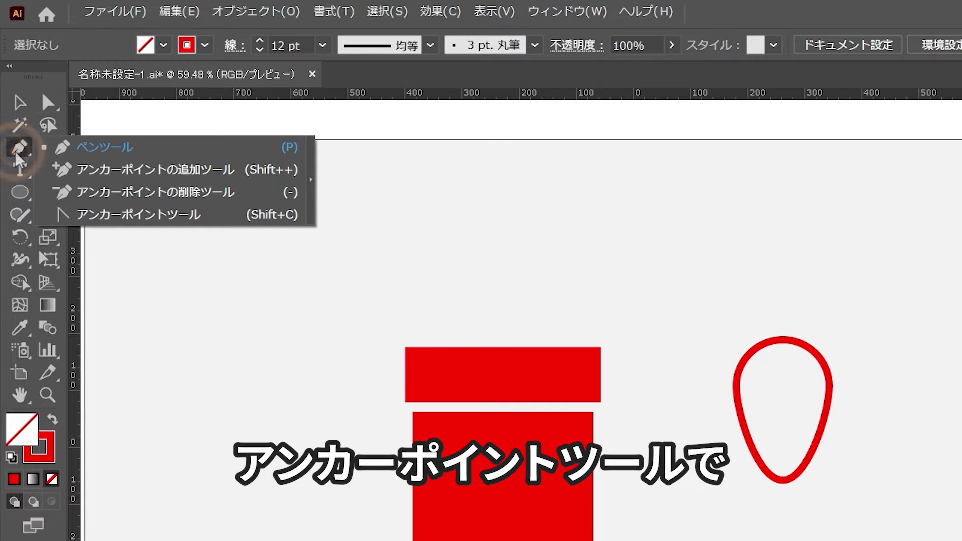
{"action": "left_click", "coordinate": [129, 219]}
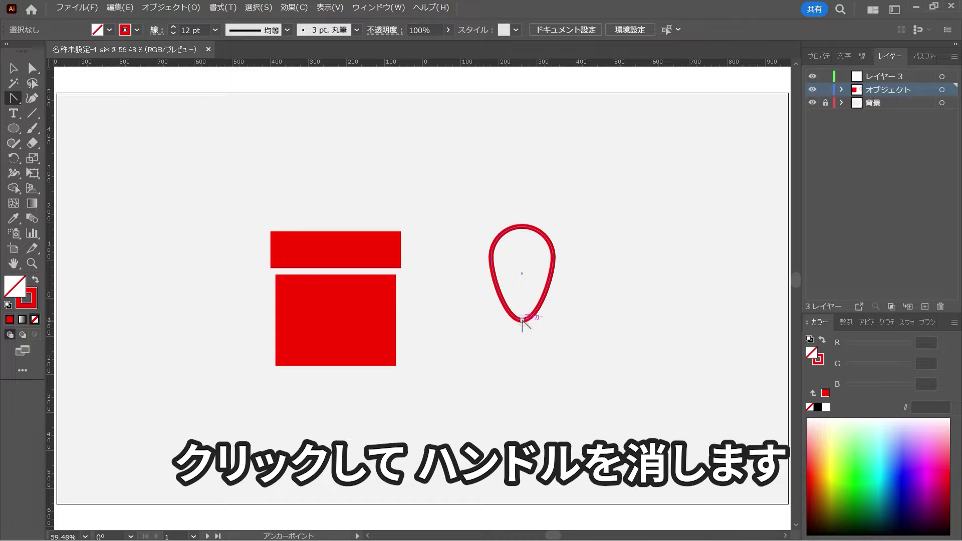
{"action": "left_click", "coordinate": [522, 320]}
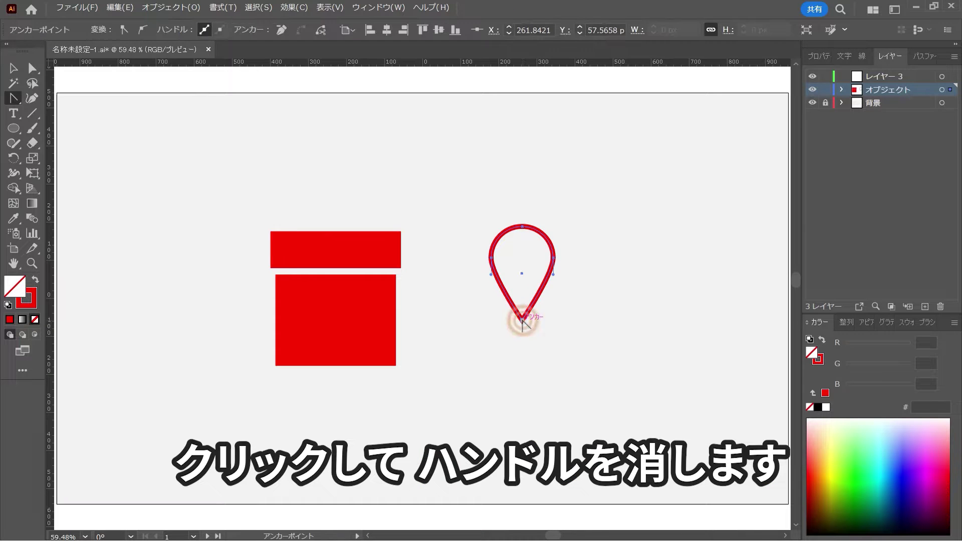
{"action": "key", "text": "v"}
{"action": "left_click", "coordinate": [605, 344]}
Shrink the teardrop, tilt it right, and rest it on the lid
{"action": "mouse_move", "coordinate": [608, 341]}
{"action": "left_mouse_down"}
{"action": "mouse_move", "coordinate": [542, 291]}
{"action": "mouse_move", "coordinate": [356, 197]}
{"action": "left_mouse_up"}
{"action": "left_click_drag", "start_coordinate": [336, 134], "coordinate": [335, 172]}
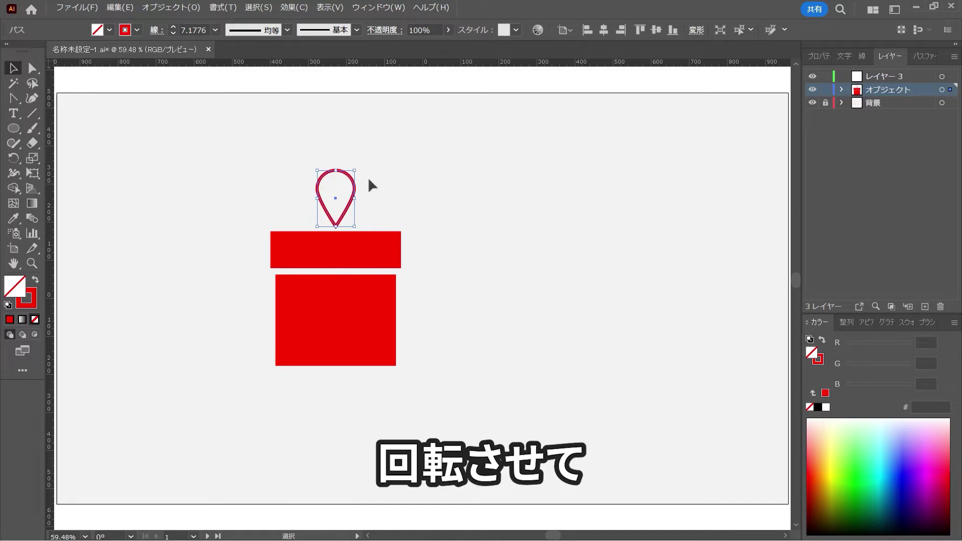
{"action": "left_click_drag", "start_coordinate": [357, 169], "coordinate": [388, 216]}
{"action": "key", "text": "ctrl+shift+a"}
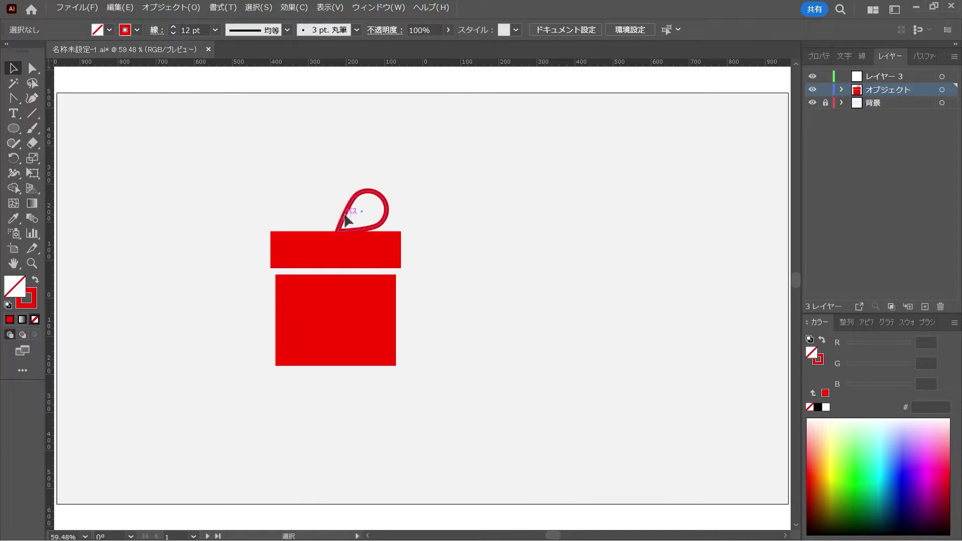
Reflect a copy of the bow loop across a vertical axis at its base
{"action": "left_click", "coordinate": [346, 220]}
{"action": "left_click", "coordinate": [13, 158]}
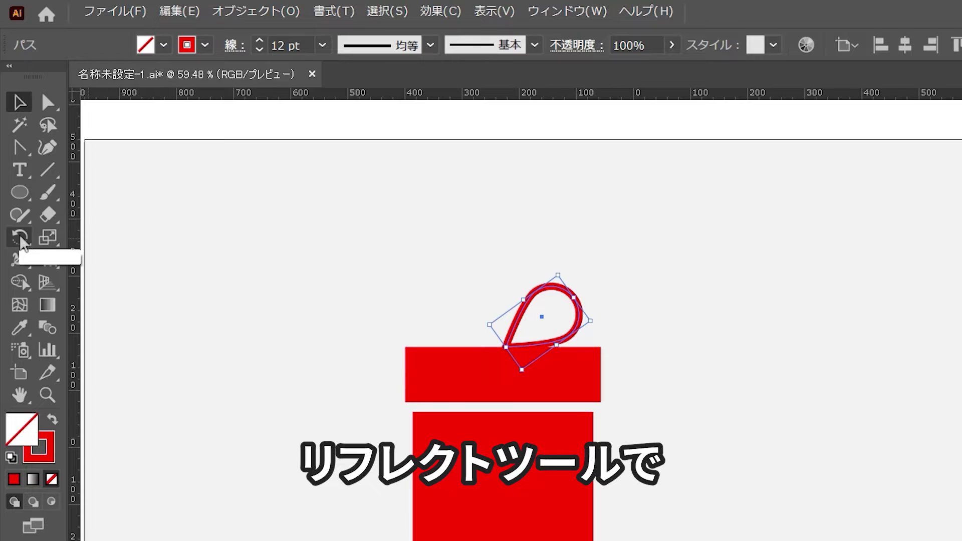
{"action": "left_click", "coordinate": [20, 239]}
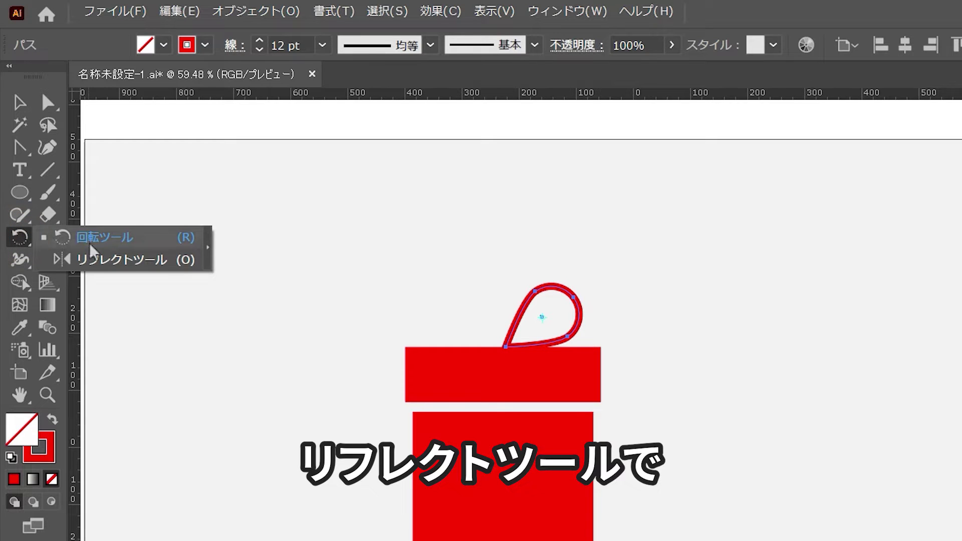
{"action": "left_click", "coordinate": [102, 265]}
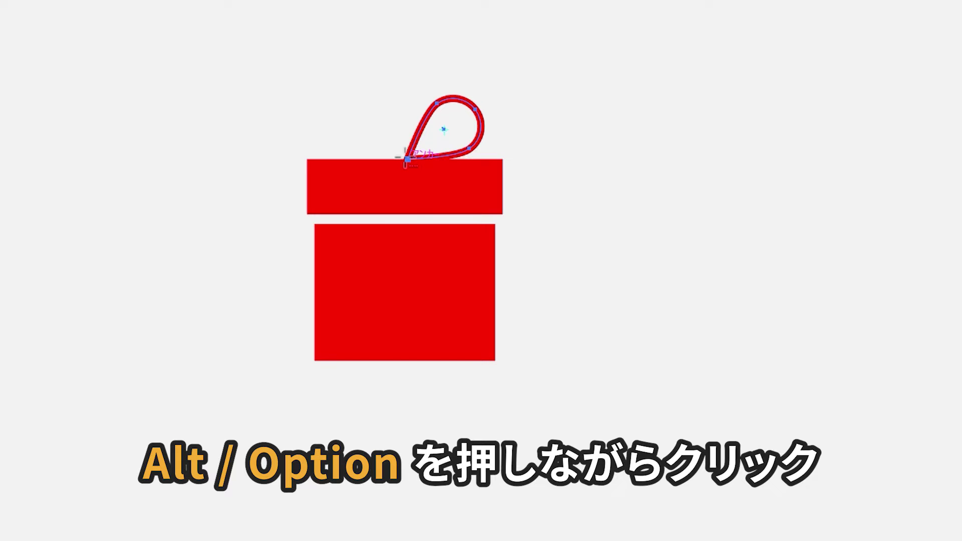
{"action": "left_click", "coordinate": [406, 159], "text": "alt"}
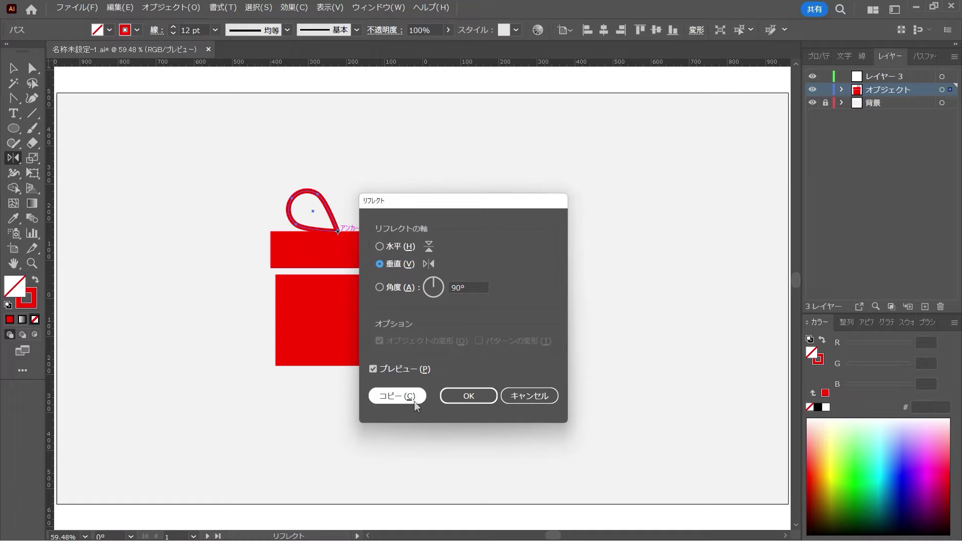
{"action": "left_click", "coordinate": [399, 396]}
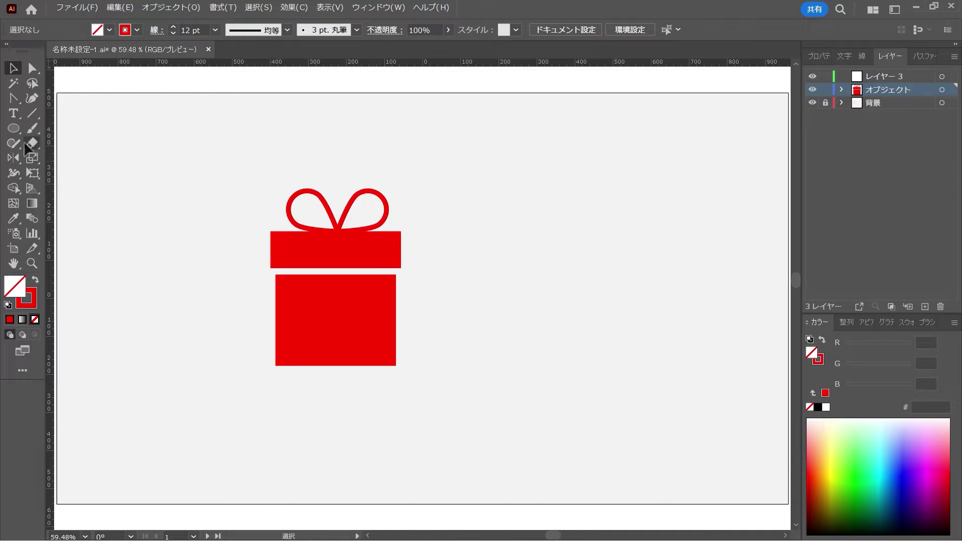
{"action": "left_click_drag", "start_coordinate": [15, 133], "coordinate": [55, 128]}
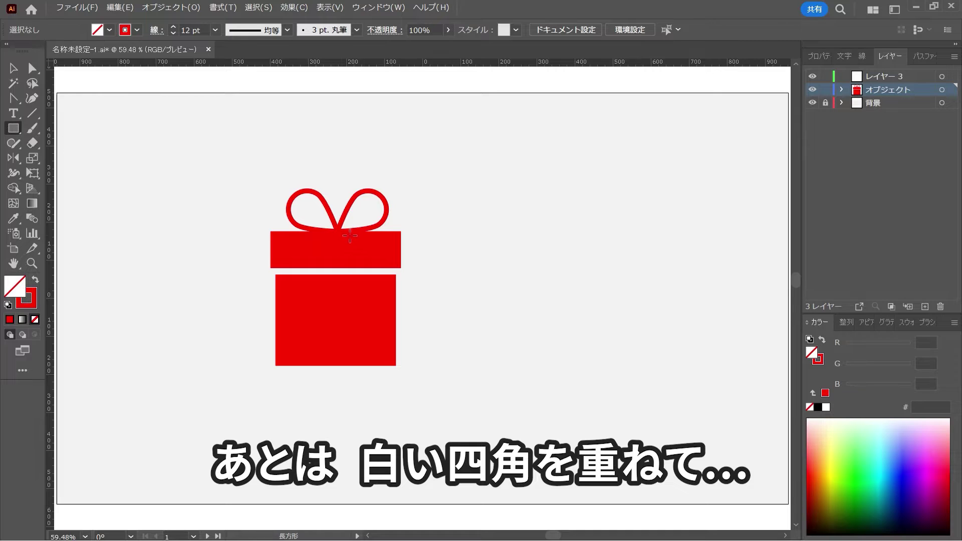
Add a white vertical bar centred on the box and shorten the box slightly
{"action": "left_click_drag", "start_coordinate": [337, 232], "coordinate": [357, 366]}
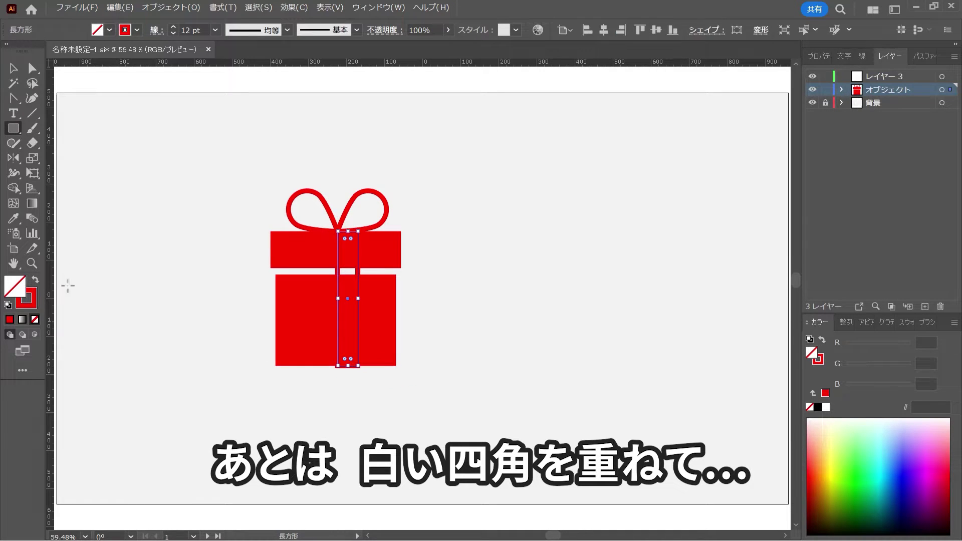
{"action": "left_click", "coordinate": [35, 279]}
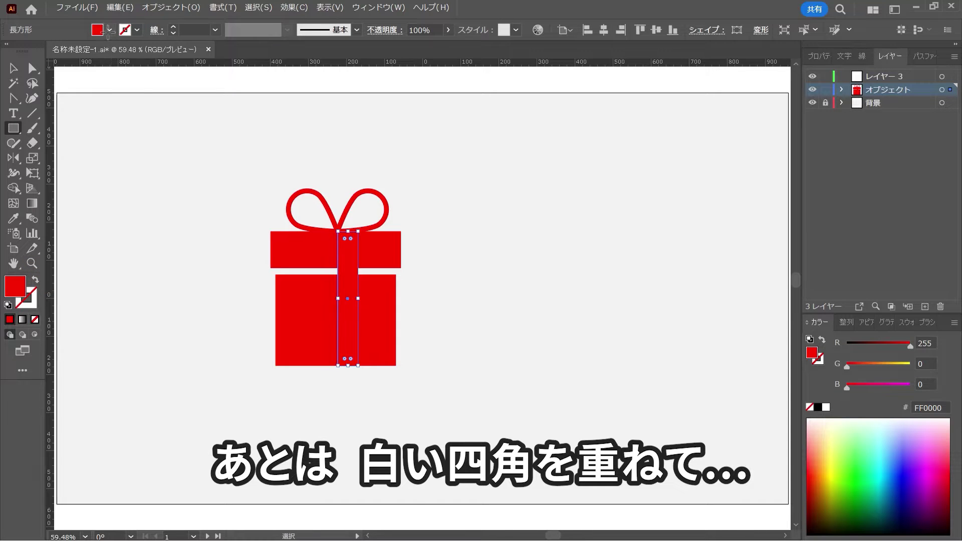
{"action": "left_click", "coordinate": [109, 30]}
{"action": "left_click", "coordinate": [25, 52]}
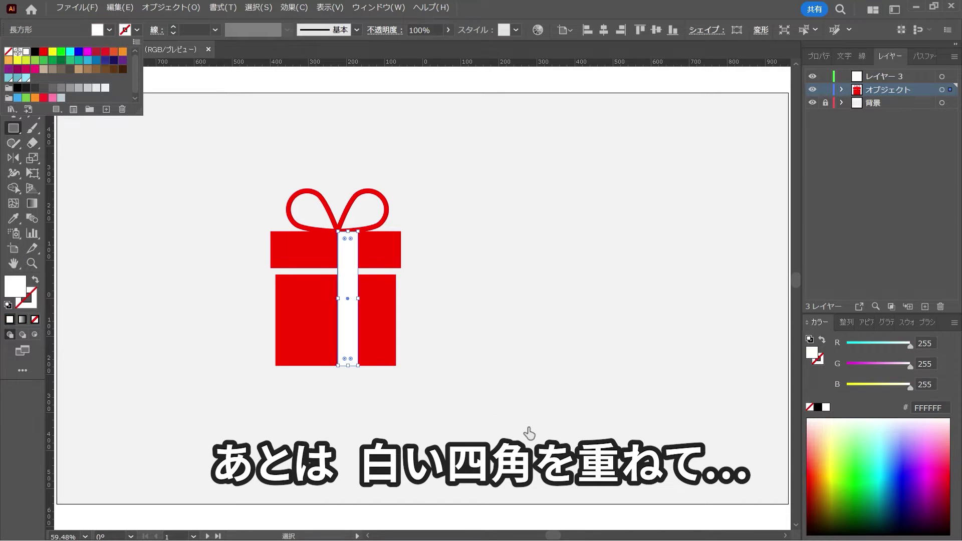
{"action": "key", "text": "v"}
{"action": "left_click", "coordinate": [532, 409]}
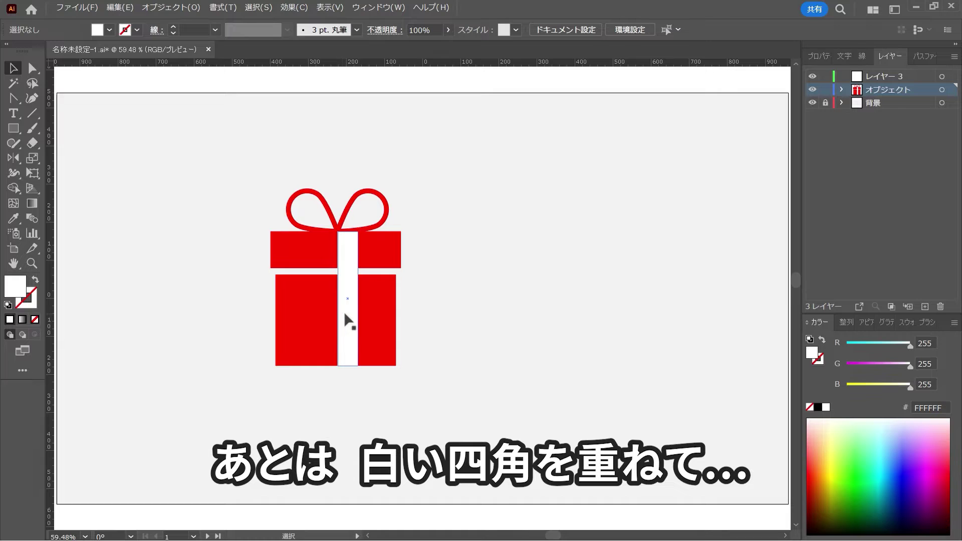
{"action": "left_click_drag", "start_coordinate": [346, 314], "coordinate": [335, 316]}
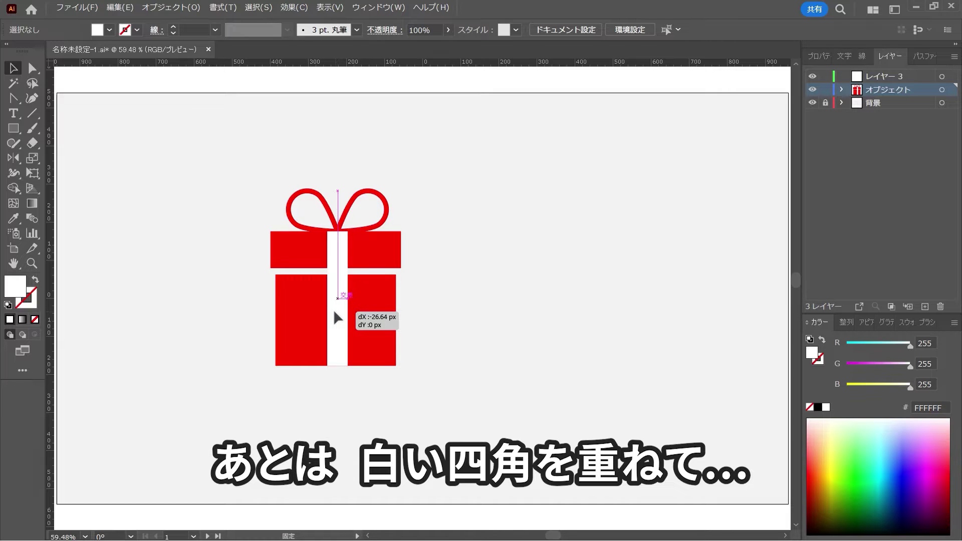
{"action": "left_click_drag", "start_coordinate": [337, 365], "coordinate": [337, 338]}
{"action": "left_click", "coordinate": [490, 367]}
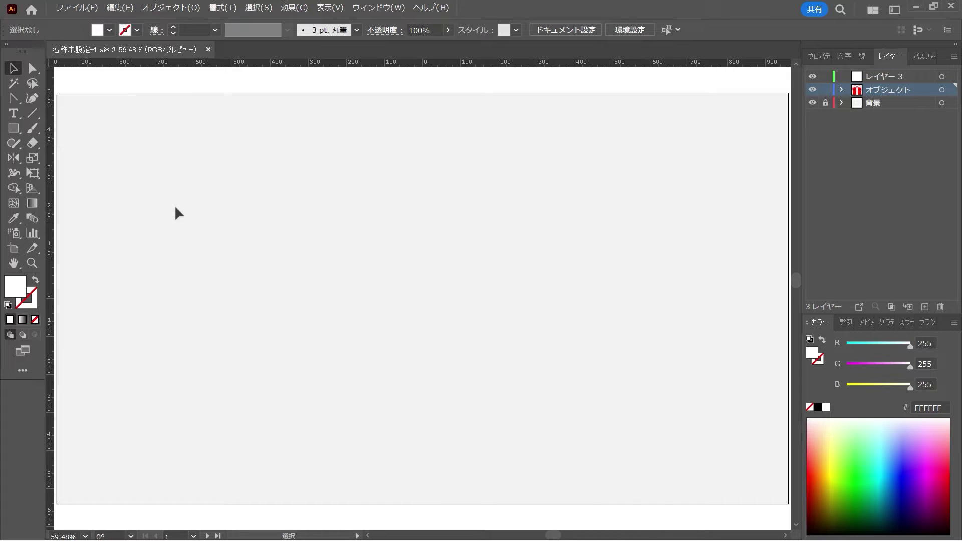
Draw a circle at the artboard centre with a red 12 pt outline and no fill
{"action": "left_click", "coordinate": [13, 128]}
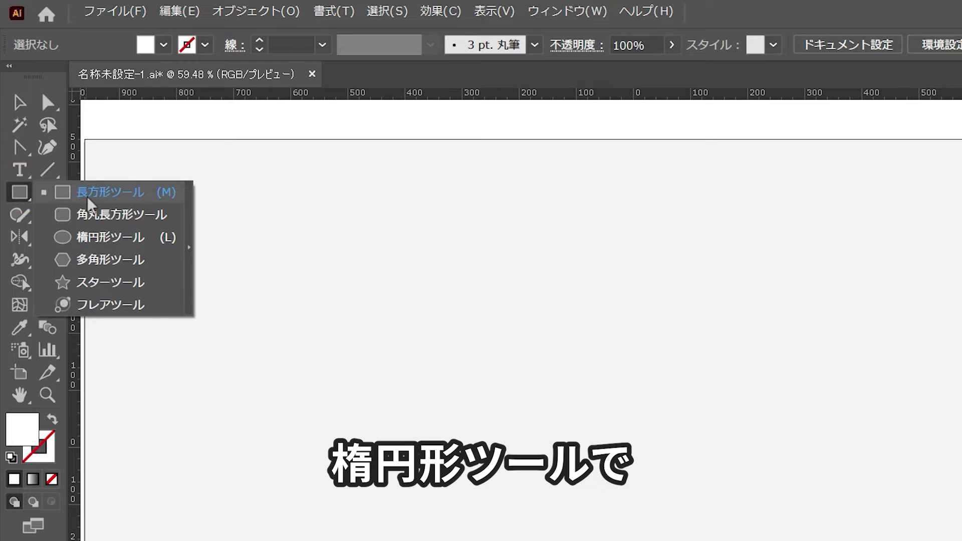
{"action": "left_click", "coordinate": [110, 238]}
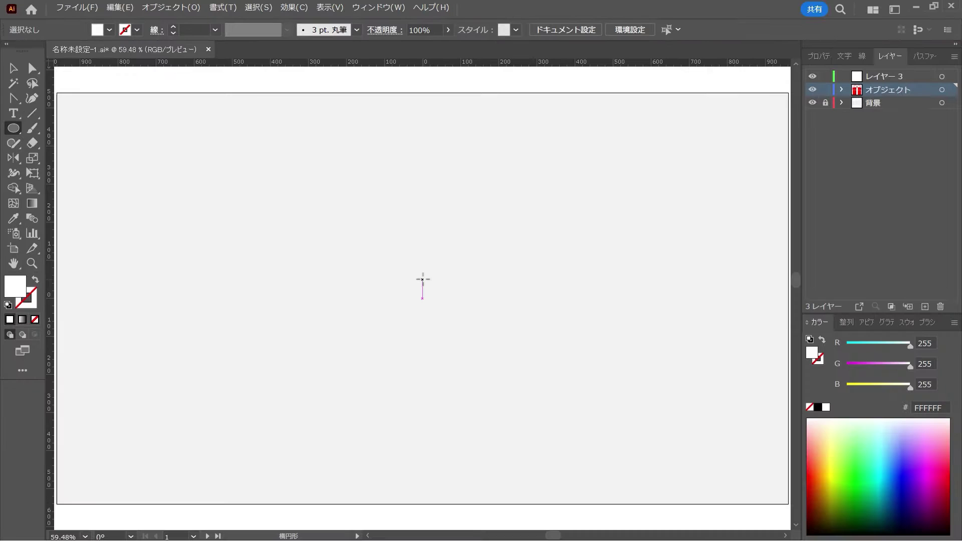
{"action": "left_click_drag", "start_coordinate": [422, 279], "coordinate": [360, 254]}
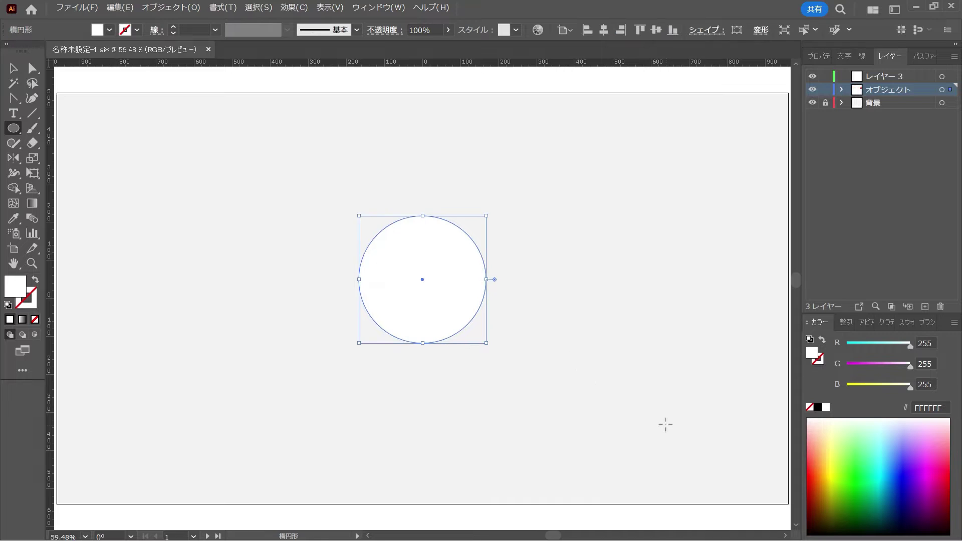
{"action": "key", "text": "v"}
{"action": "left_click", "coordinate": [596, 401]}
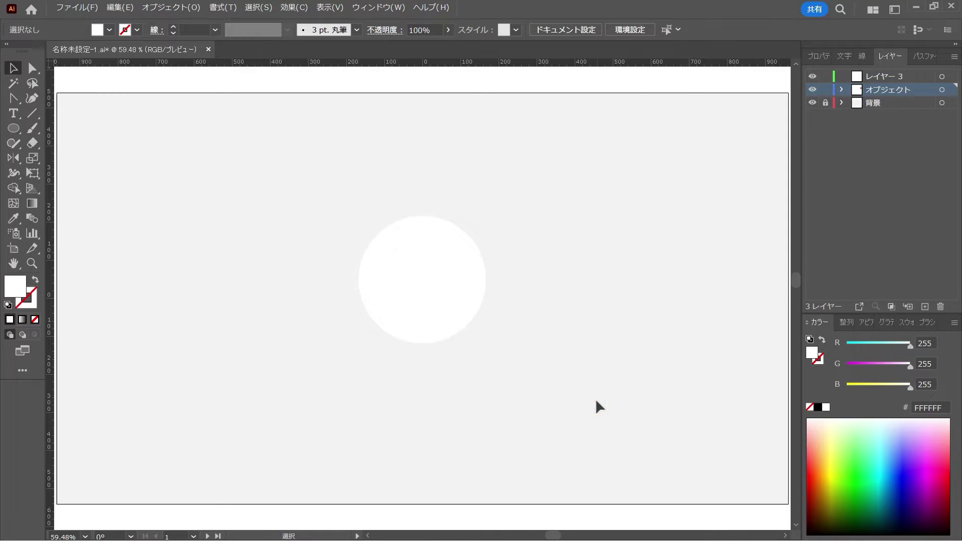
{"action": "key", "text": "ctrl+a"}
{"action": "left_click", "coordinate": [35, 280]}
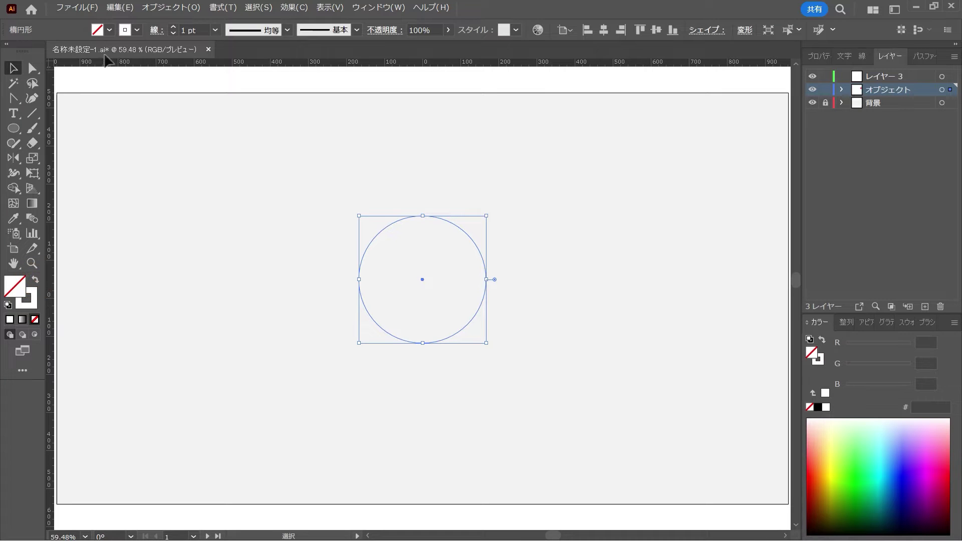
{"action": "left_click", "coordinate": [137, 30]}
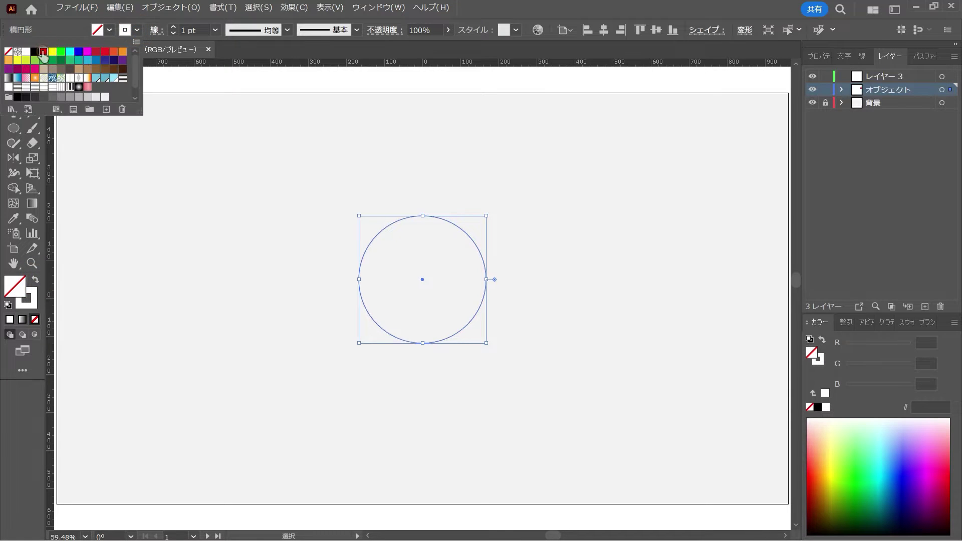
{"action": "left_click", "coordinate": [44, 52]}
{"action": "left_click", "coordinate": [173, 27]}
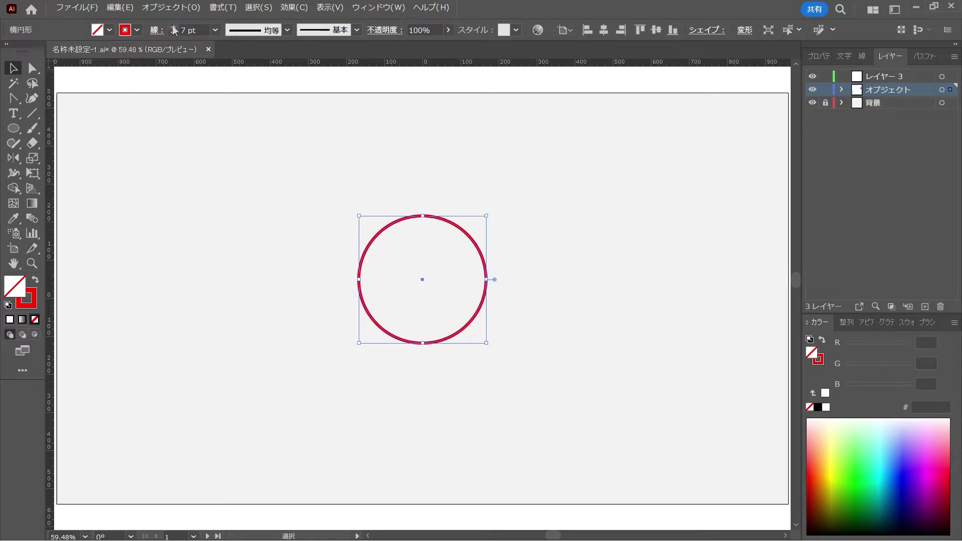
{"action": "left_click", "coordinate": [215, 127]}
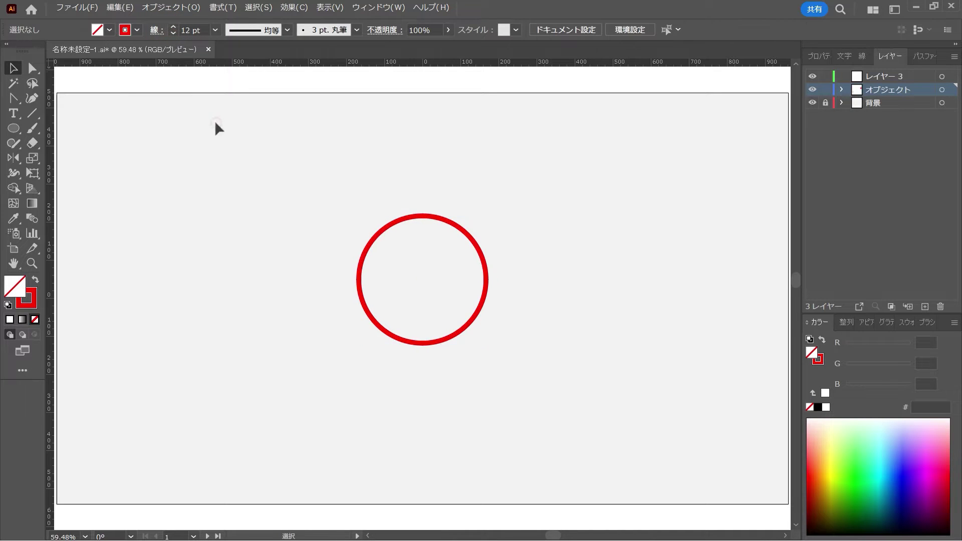
Delete the circle's bottom anchor and extend a short left and long right leg down
{"action": "left_click", "coordinate": [32, 69]}
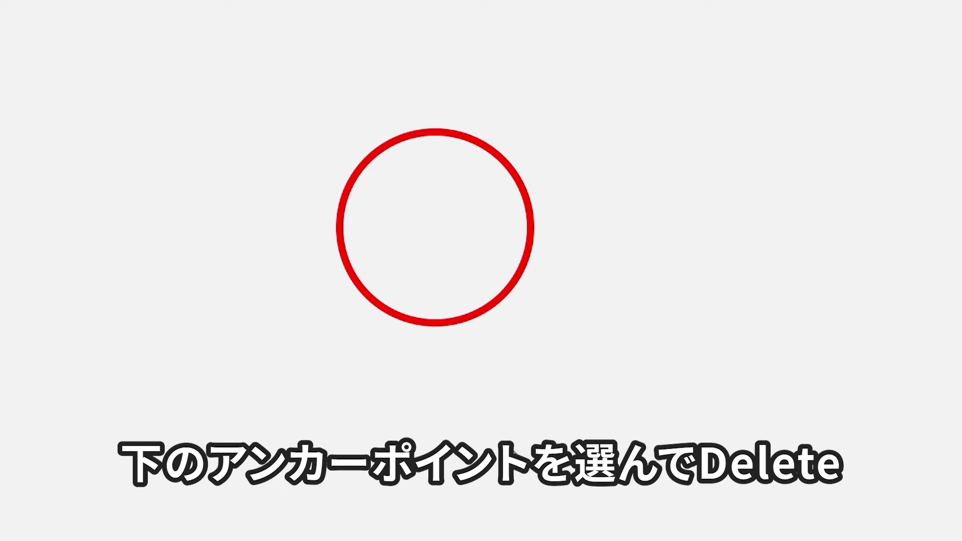
{"action": "left_click_drag", "start_coordinate": [557, 398], "coordinate": [375, 301]}
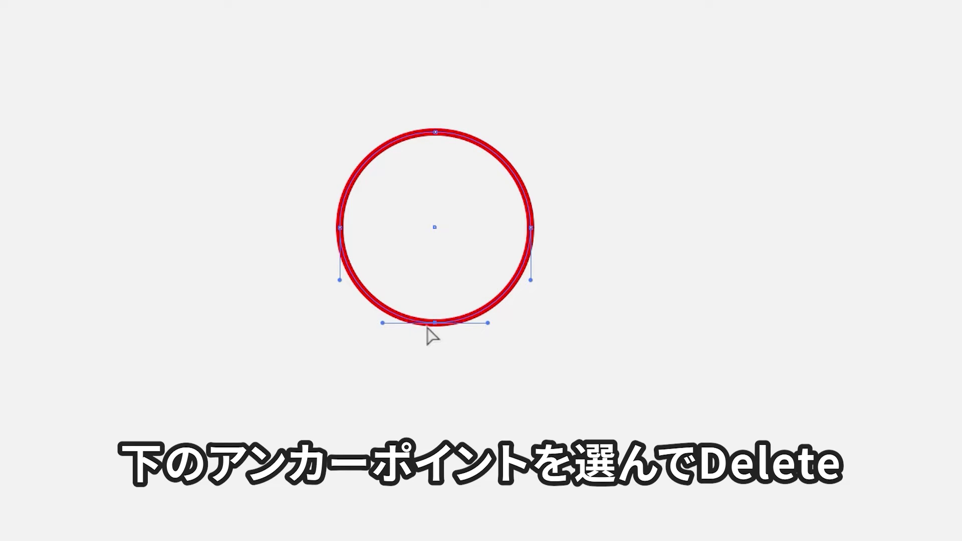
{"action": "key", "text": "Delete"}
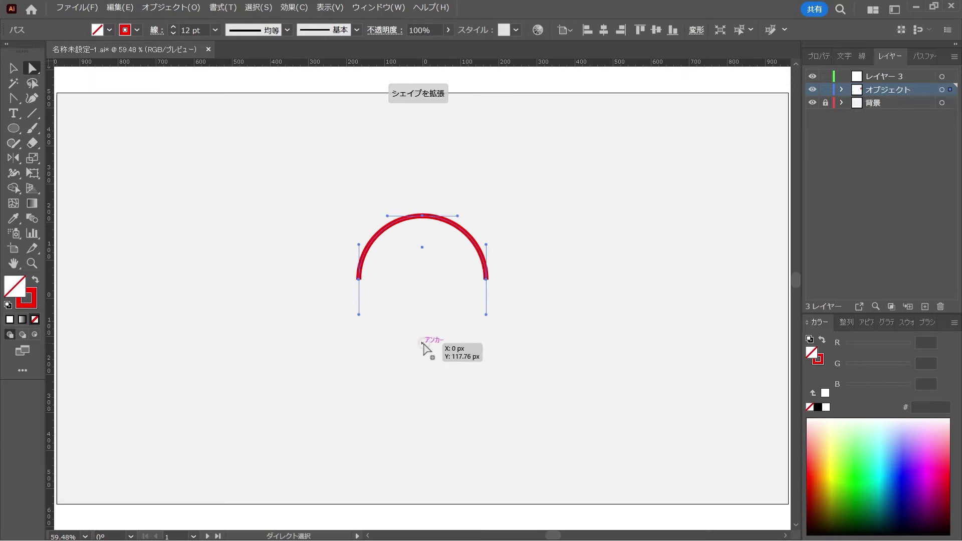
{"action": "left_click", "coordinate": [423, 344]}
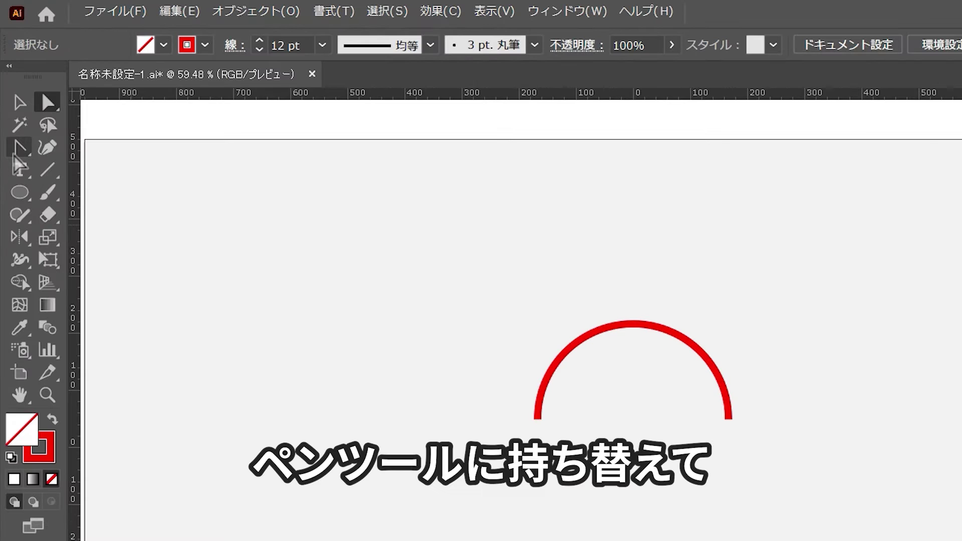
{"action": "left_click", "coordinate": [14, 97]}
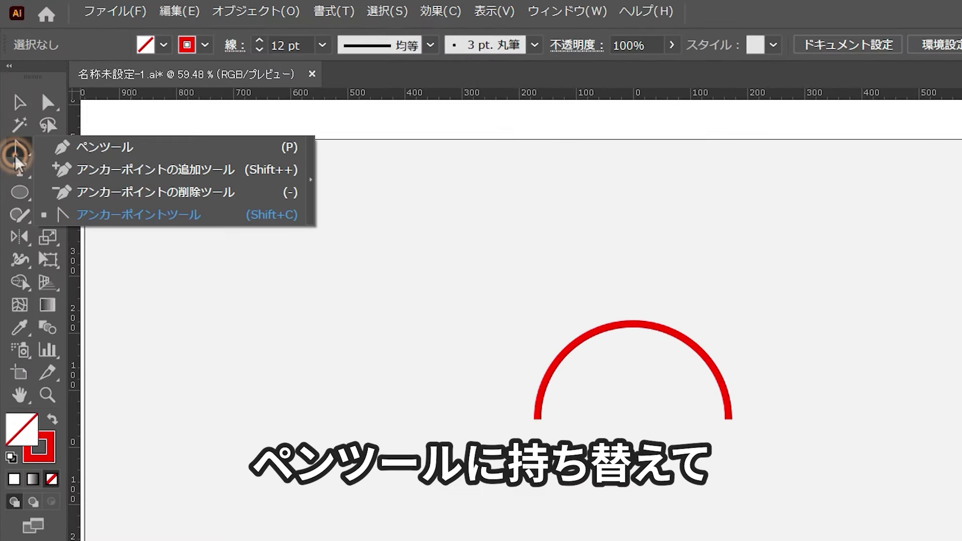
{"action": "left_click", "coordinate": [81, 156]}
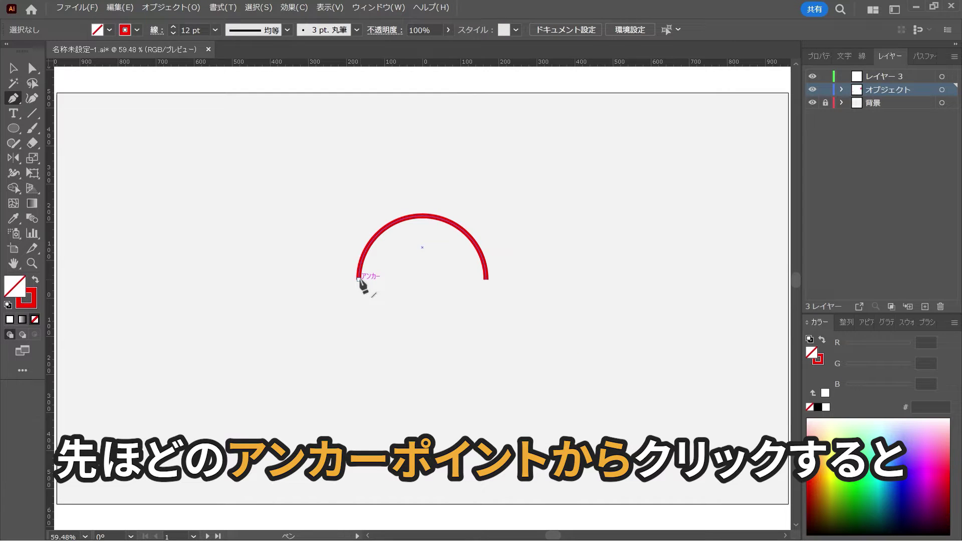
{"action": "left_click_drag", "start_coordinate": [358, 279], "coordinate": [360, 346]}
{"action": "left_click", "coordinate": [359, 345]}
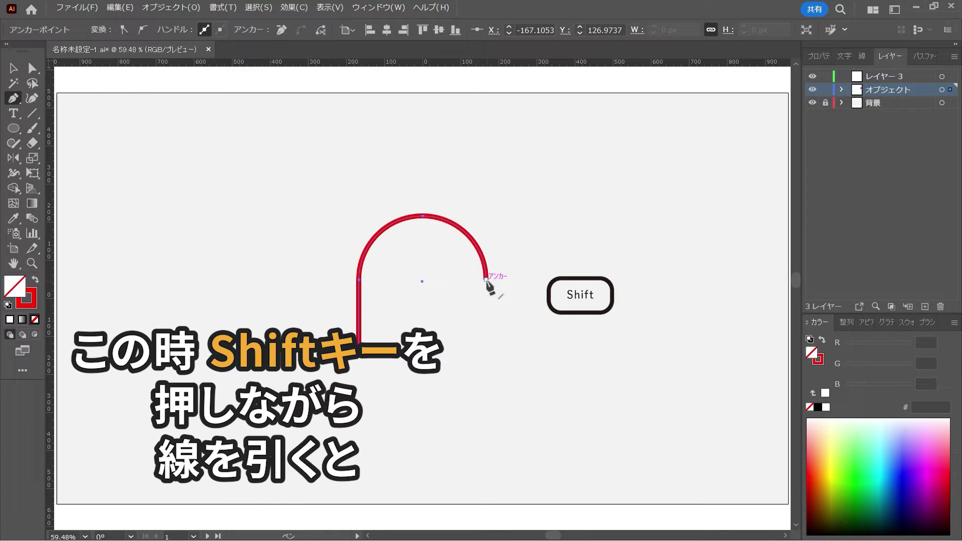
{"action": "left_click_drag", "start_coordinate": [486, 279], "coordinate": [473, 490]}
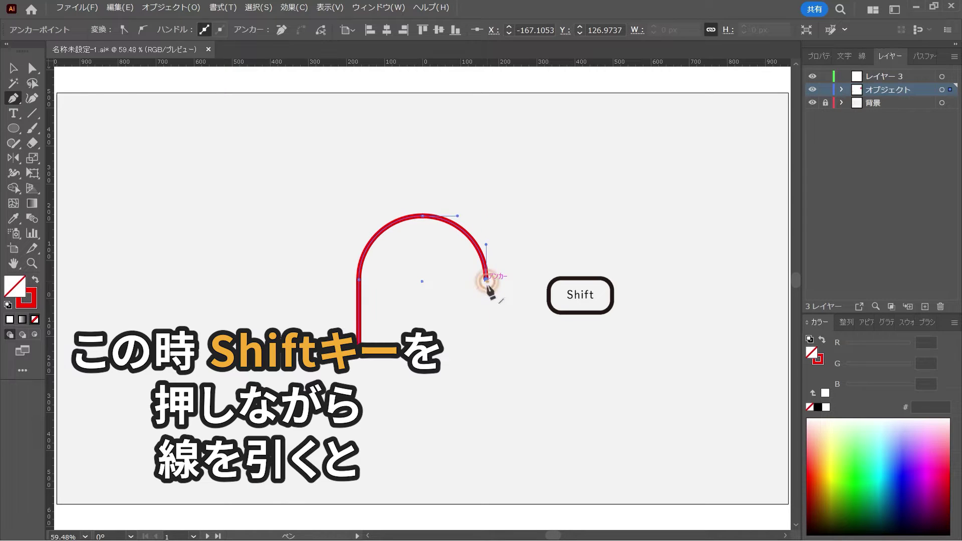
{"action": "left_click", "coordinate": [472, 488], "text": "shift"}
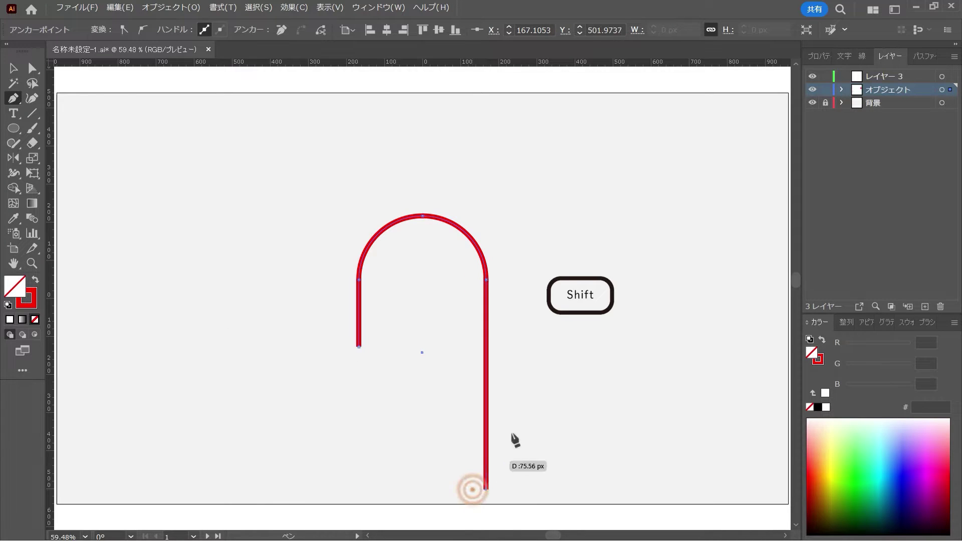
{"action": "key", "text": "ctrl"}
Scale the cane hook down and move it into position
{"action": "key", "text": "v"}
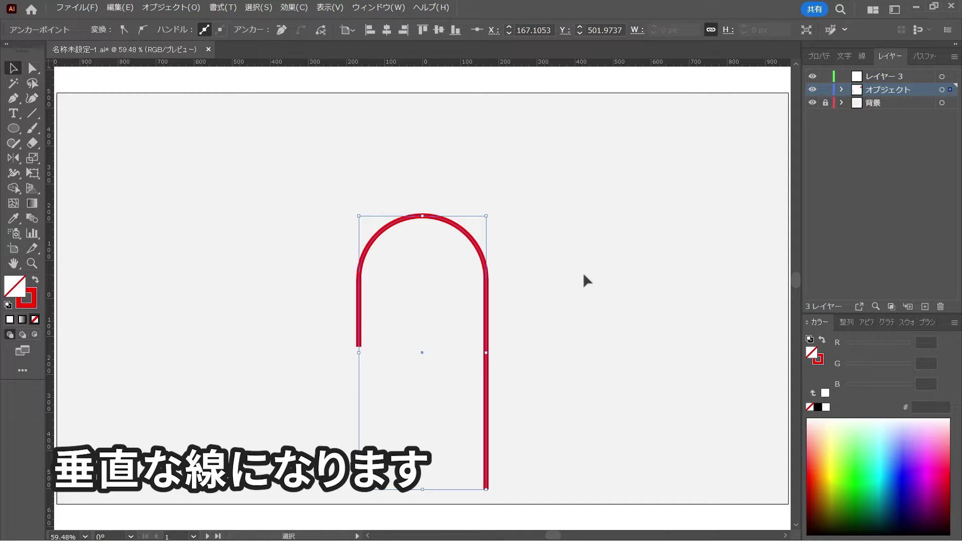
{"action": "mouse_move", "coordinate": [558, 202]}
{"action": "left_mouse_down"}
{"action": "mouse_move", "coordinate": [471, 328]}
{"action": "mouse_move", "coordinate": [546, 207]}
{"action": "left_mouse_up"}
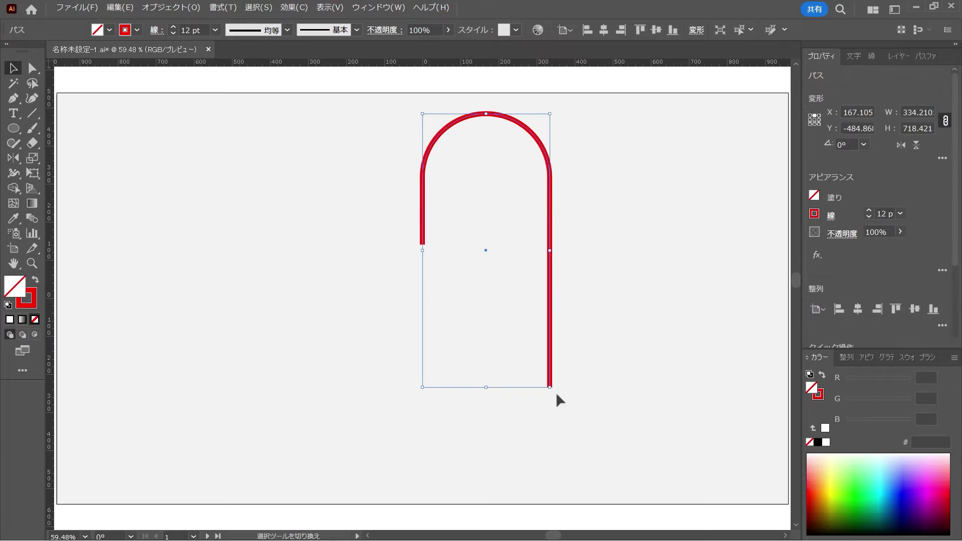
{"action": "left_click_drag", "start_coordinate": [553, 389], "coordinate": [479, 286]}
{"action": "left_click_drag", "start_coordinate": [481, 176], "coordinate": [480, 223]}
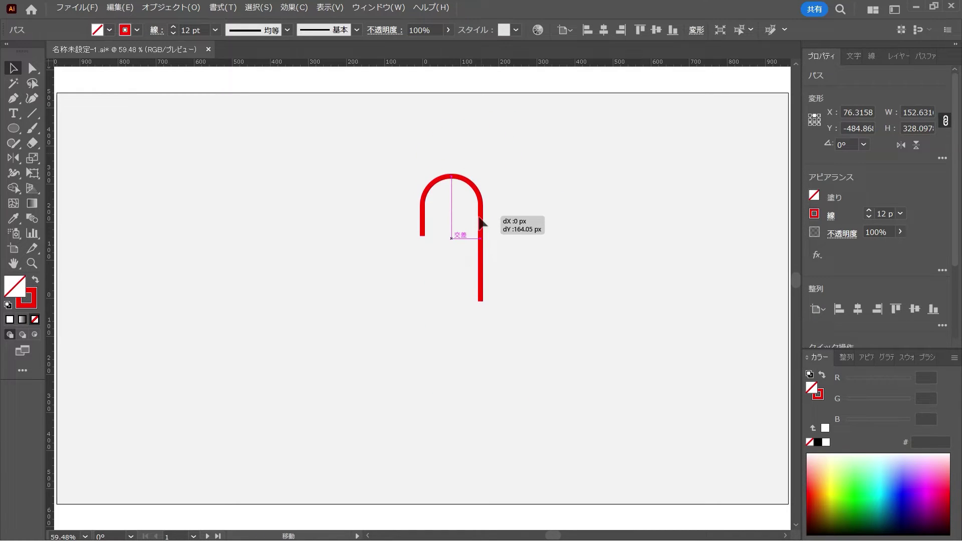
{"action": "left_click", "coordinate": [542, 260]}
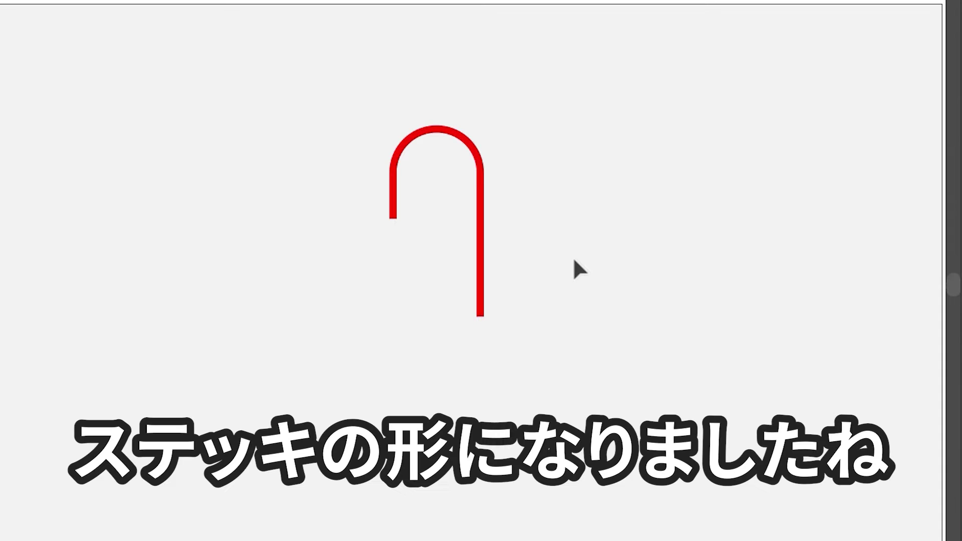
{"action": "left_click", "coordinate": [581, 253]}
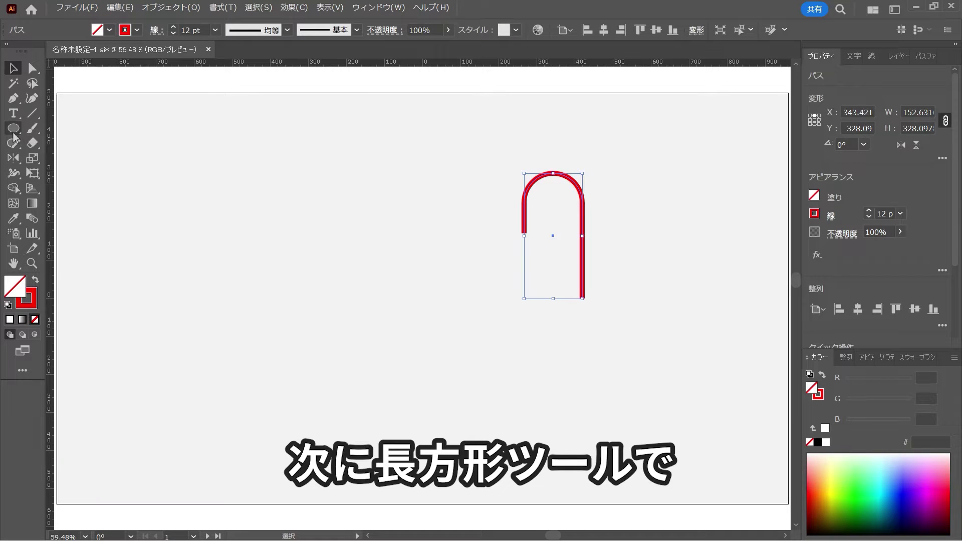
{"action": "left_click", "coordinate": [13, 132]}
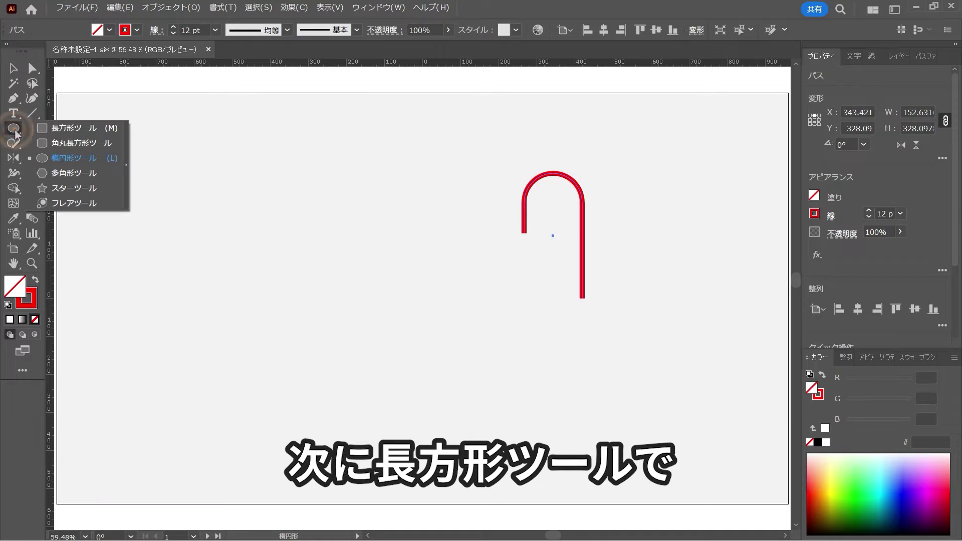
Draw a tall solid red rectangle with no outline left of the hook
{"action": "left_click", "coordinate": [74, 128]}
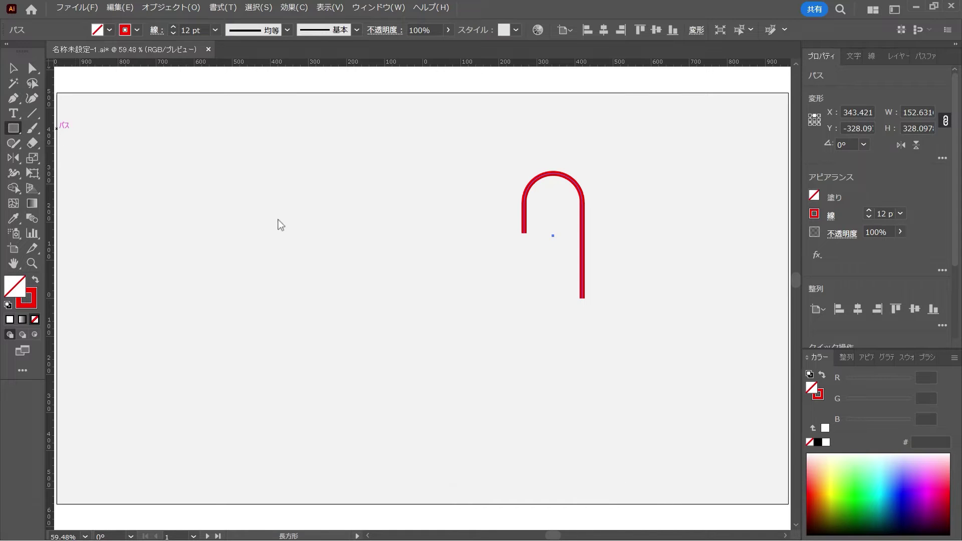
{"action": "left_click_drag", "start_coordinate": [249, 213], "coordinate": [288, 286]}
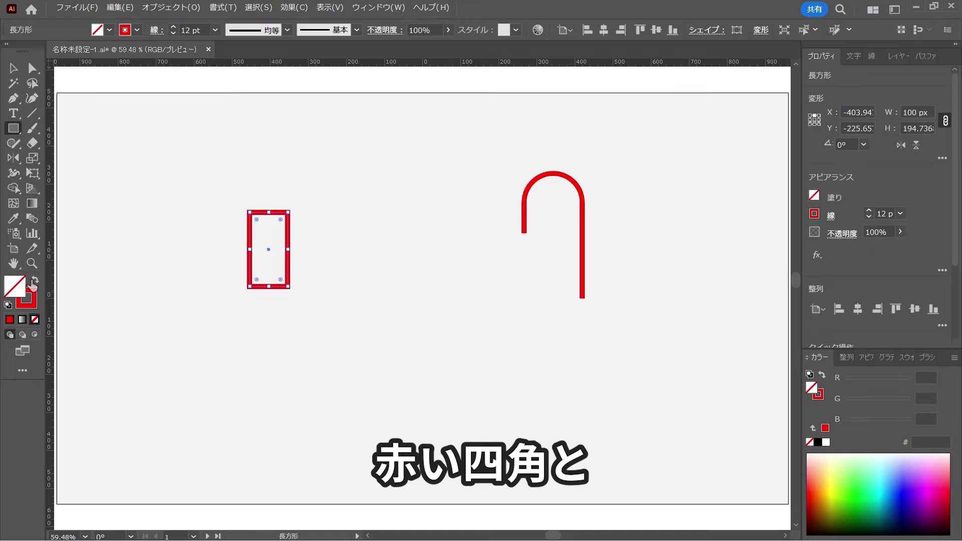
{"action": "left_click", "coordinate": [34, 281]}
{"action": "left_click", "coordinate": [14, 70]}
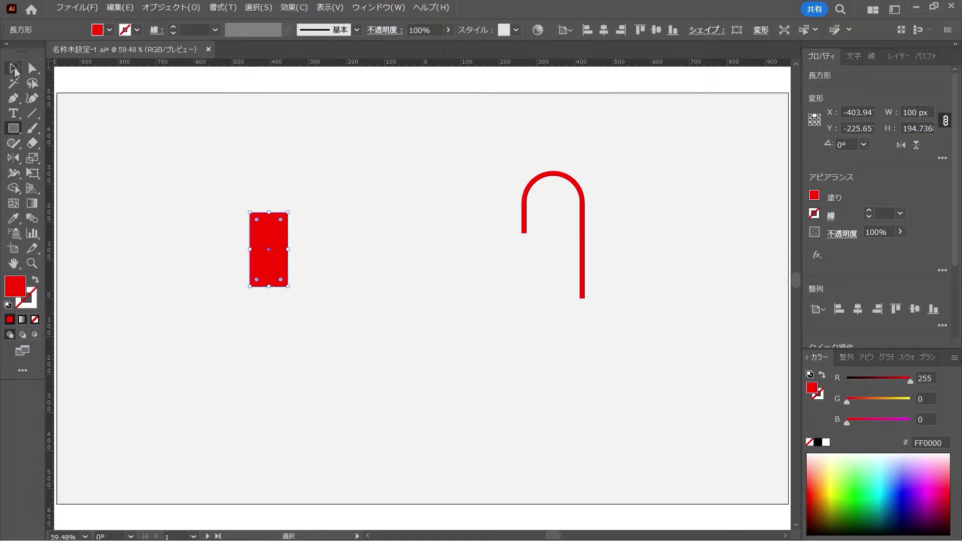
{"action": "left_click", "coordinate": [166, 212]}
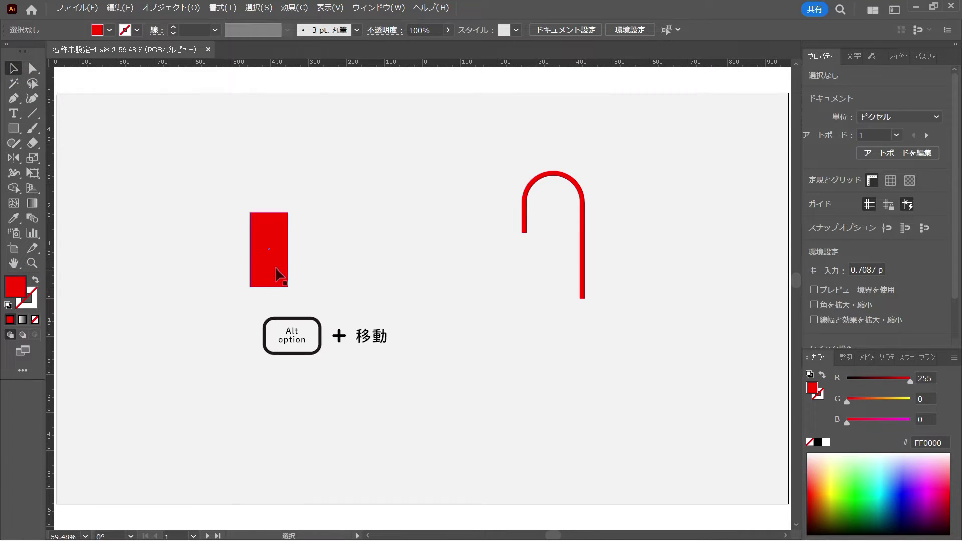
Duplicate the red rectangle to its right and fill the copy white
{"action": "left_click_drag", "start_coordinate": [279, 270], "coordinate": [318, 276]}
{"action": "left_click", "coordinate": [420, 347]}
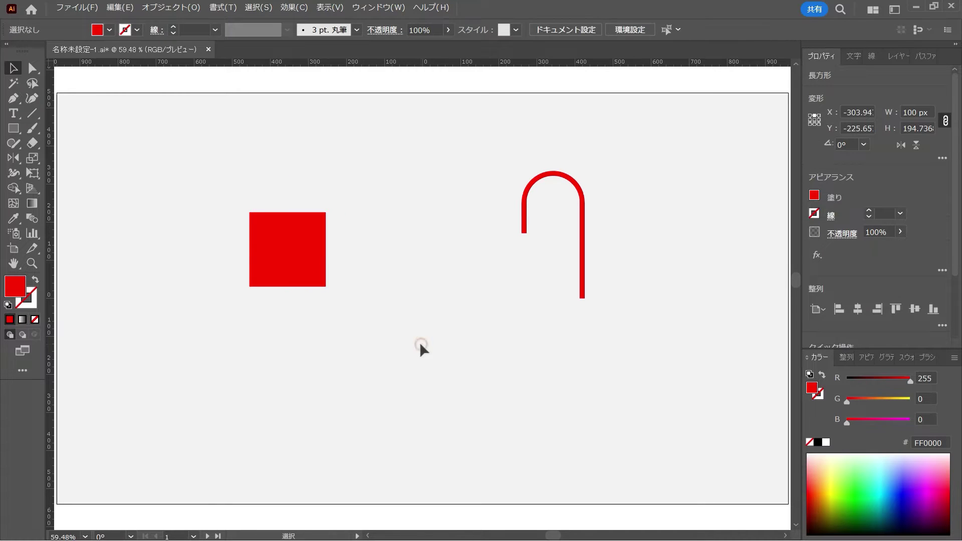
{"action": "left_click", "coordinate": [309, 247]}
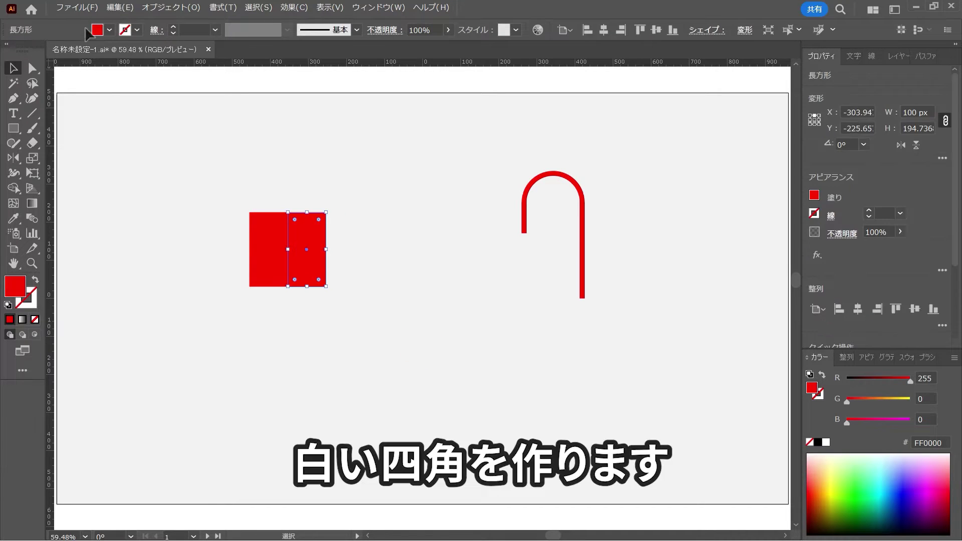
{"action": "left_click", "coordinate": [109, 29]}
{"action": "left_click", "coordinate": [26, 52]}
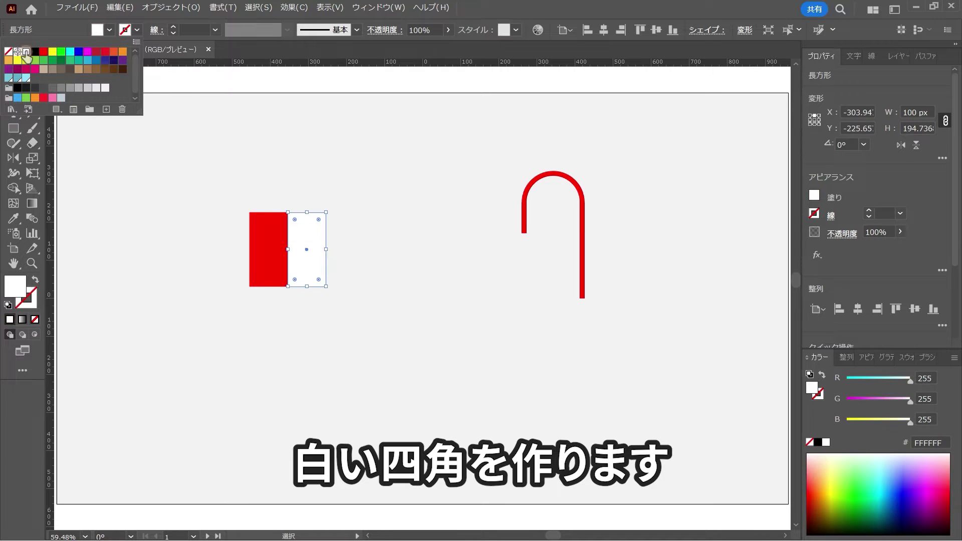
{"action": "left_click", "coordinate": [227, 335]}
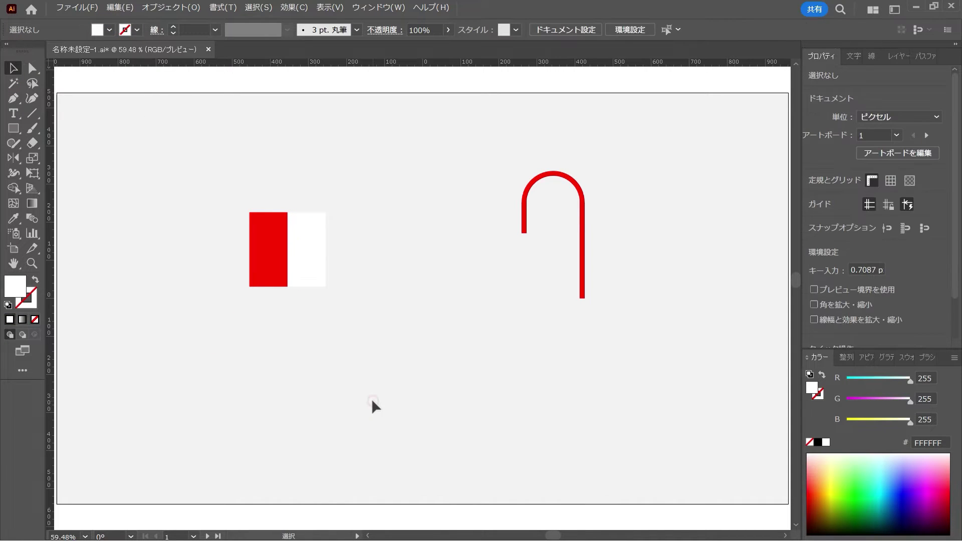
Shorten both rectangles and widen the white one
{"action": "left_click_drag", "start_coordinate": [371, 400], "coordinate": [257, 246]}
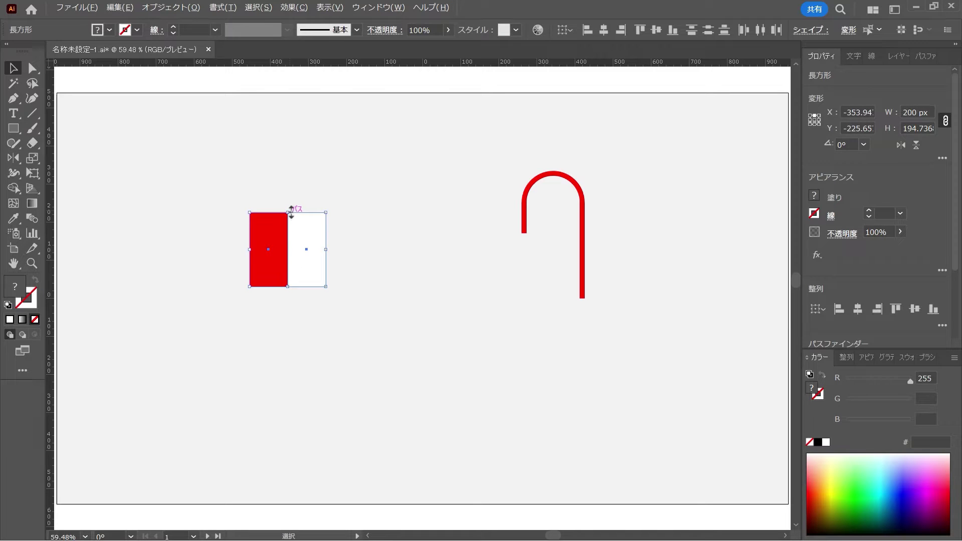
{"action": "mouse_move", "coordinate": [291, 212]}
{"action": "left_mouse_down"}
{"action": "mouse_move", "coordinate": [291, 236]}
{"action": "mouse_move", "coordinate": [361, 253]}
{"action": "mouse_move", "coordinate": [353, 254]}
{"action": "left_mouse_up"}
{"action": "left_click", "coordinate": [304, 268]}
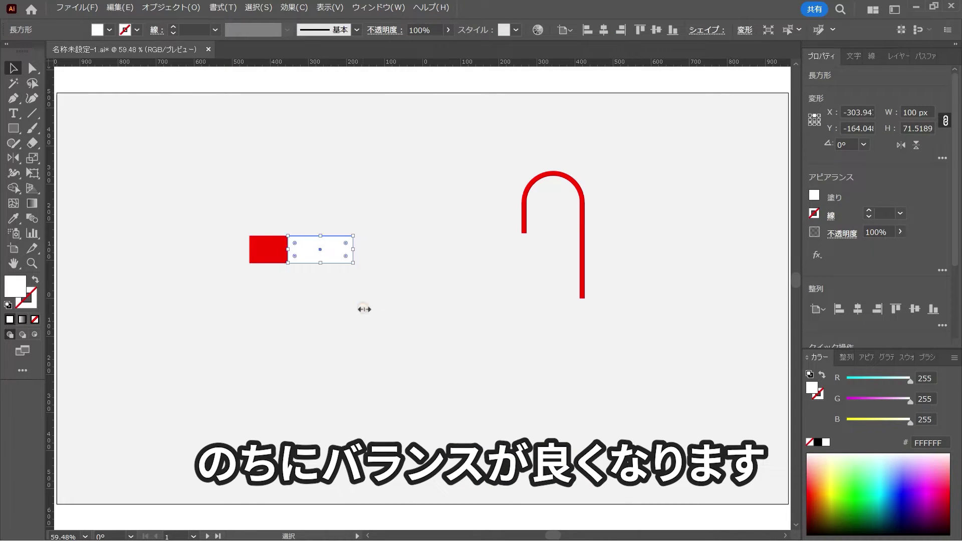
{"action": "left_click", "coordinate": [361, 309]}
Copy the red-and-white pair to form a row of three pairs
{"action": "left_click_drag", "start_coordinate": [381, 354], "coordinate": [206, 221]}
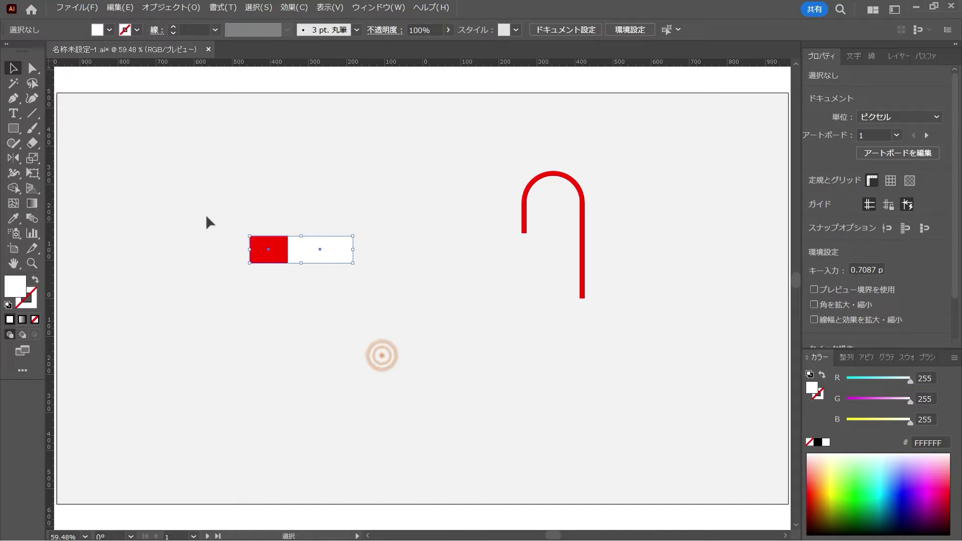
{"action": "mouse_move", "coordinate": [266, 249]}
{"action": "left_mouse_down"}
{"action": "mouse_move", "coordinate": [144, 249]}
{"action": "mouse_move", "coordinate": [259, 260]}
{"action": "left_mouse_up"}
{"action": "left_click", "coordinate": [326, 326]}
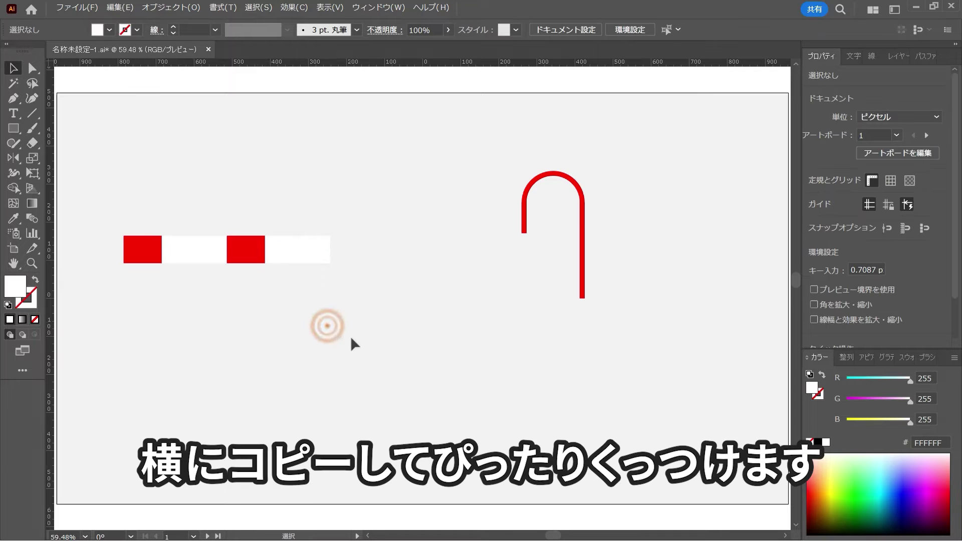
{"action": "mouse_move", "coordinate": [354, 333]}
{"action": "left_mouse_down"}
{"action": "mouse_move", "coordinate": [246, 249]}
{"action": "mouse_move", "coordinate": [350, 254]}
{"action": "left_mouse_up"}
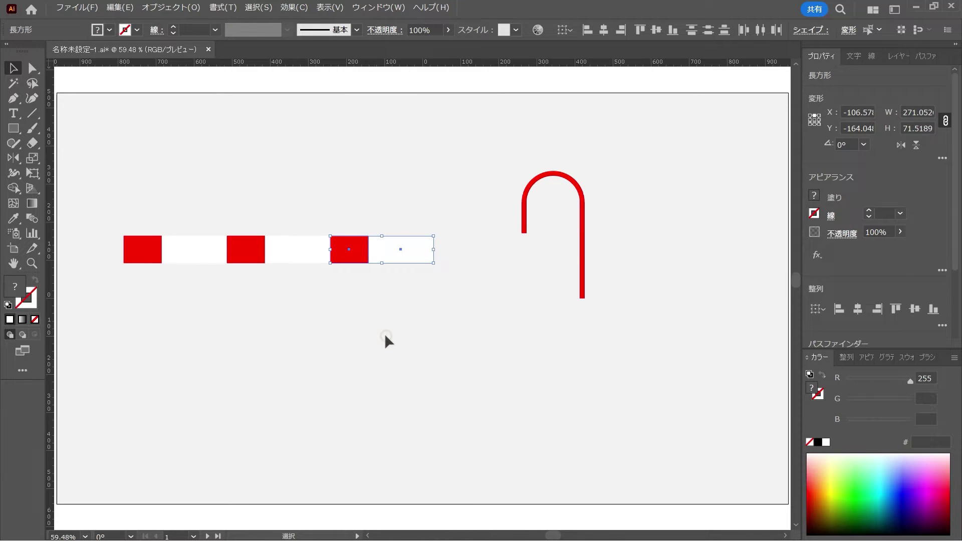
{"action": "left_click", "coordinate": [384, 332]}
Shear all six rectangles into diagonal stripes
{"action": "left_click_drag", "start_coordinate": [449, 343], "coordinate": [128, 189]}
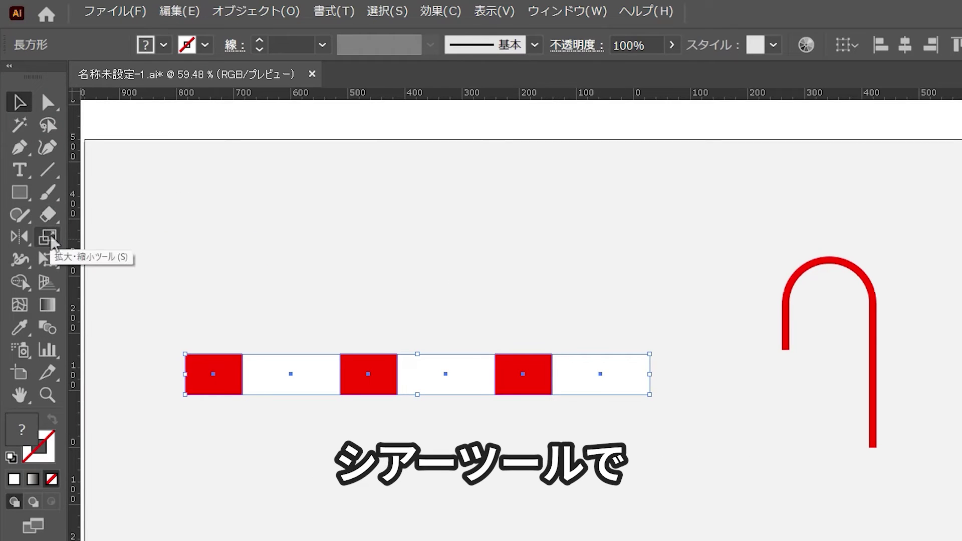
{"action": "left_click_drag", "start_coordinate": [50, 239], "coordinate": [129, 268]}
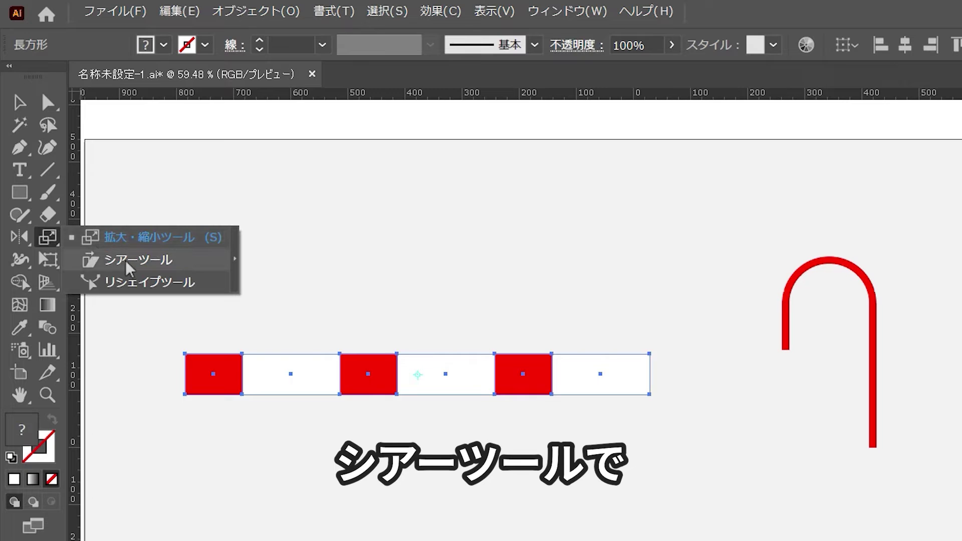
{"action": "left_click", "coordinate": [127, 264]}
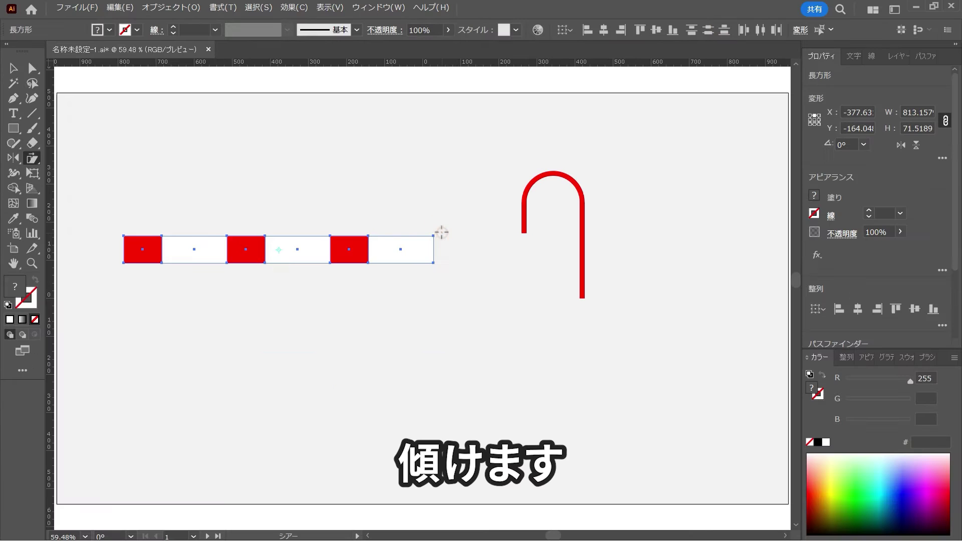
{"action": "left_click_drag", "start_coordinate": [435, 232], "coordinate": [487, 232]}
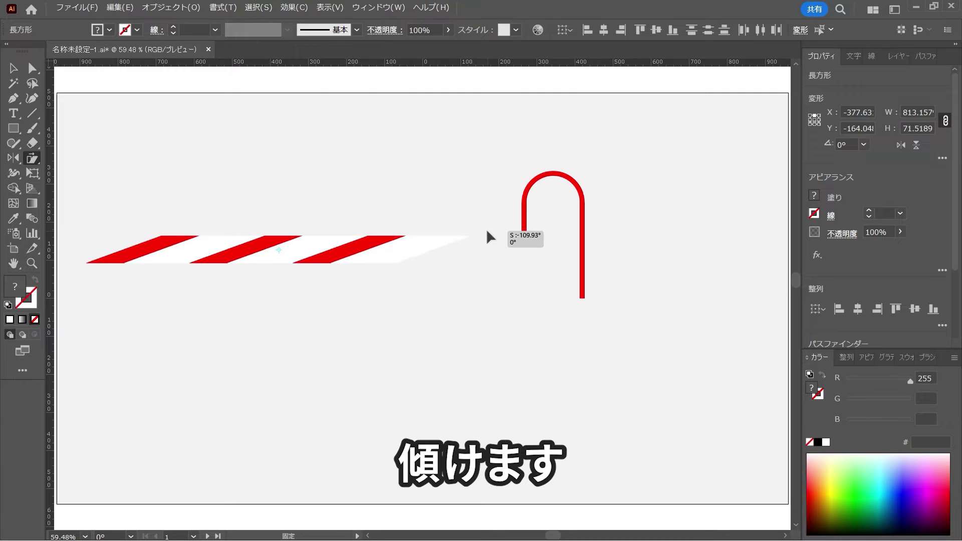
{"action": "left_click_drag", "start_coordinate": [487, 231], "coordinate": [487, 231]}
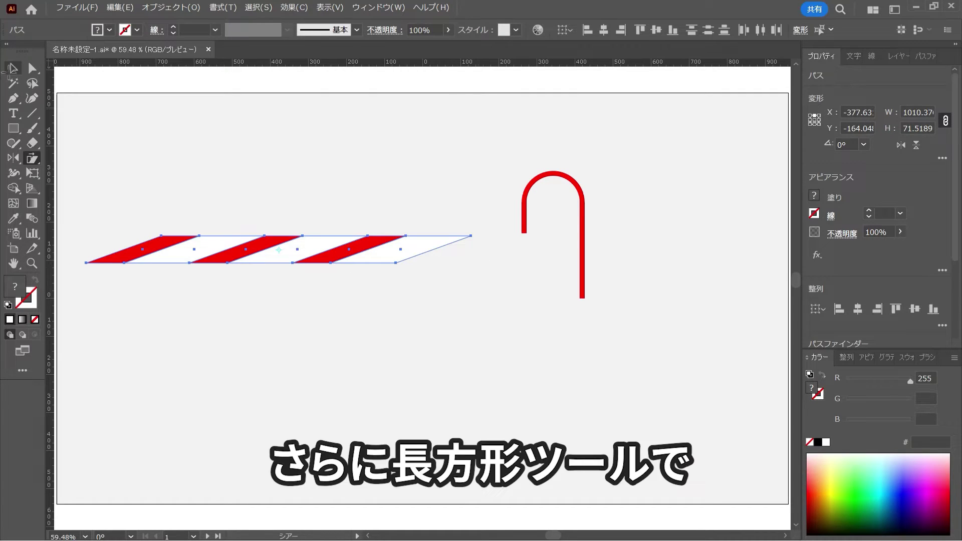
Draw a rectangle from the first red stripe's top corner across the stripes, then select everything
{"action": "left_click", "coordinate": [14, 128]}
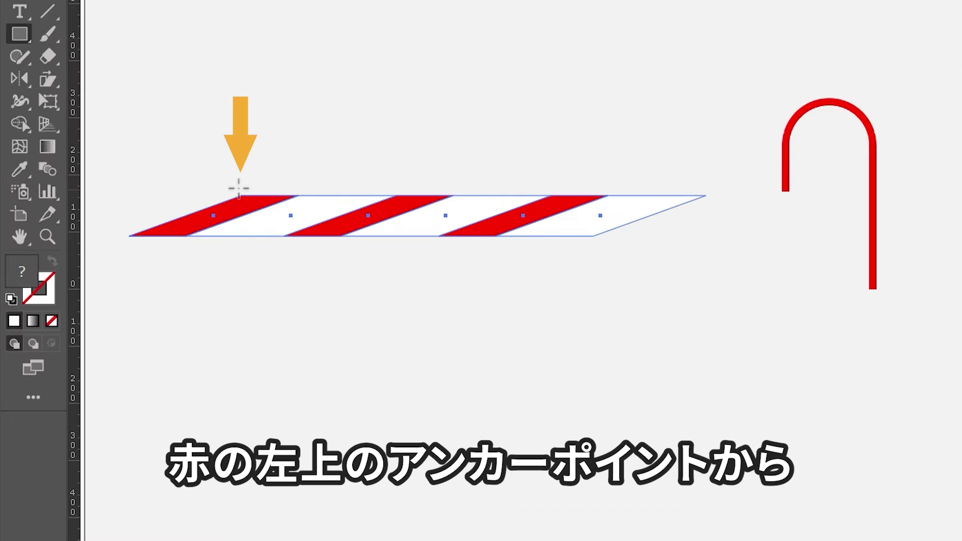
{"action": "mouse_move", "coordinate": [240, 195]}
{"action": "left_mouse_down"}
{"action": "mouse_move", "coordinate": [564, 214]}
{"action": "mouse_move", "coordinate": [551, 236]}
{"action": "left_mouse_up"}
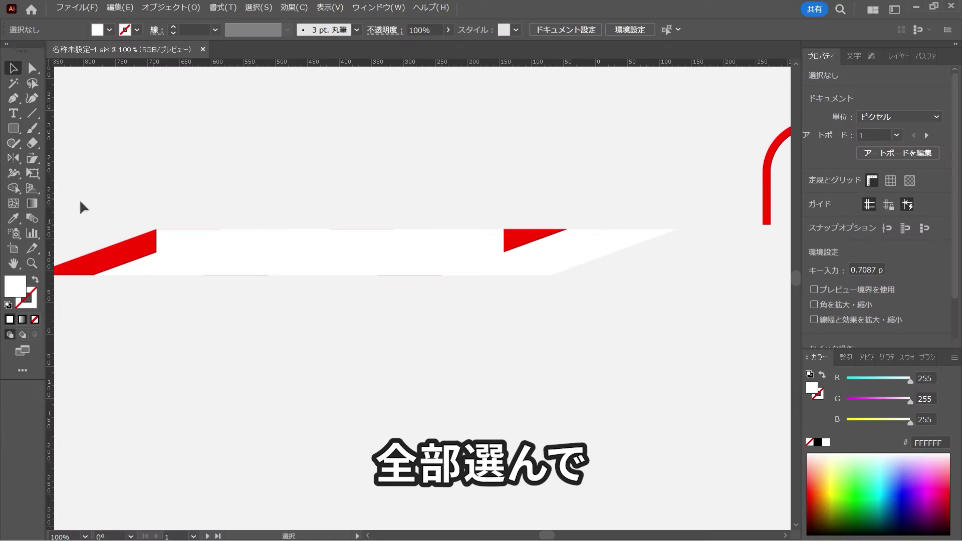
{"action": "left_click_drag", "start_coordinate": [234, 221], "coordinate": [271, 240]}
{"action": "left_click_drag", "start_coordinate": [170, 192], "coordinate": [633, 346]}
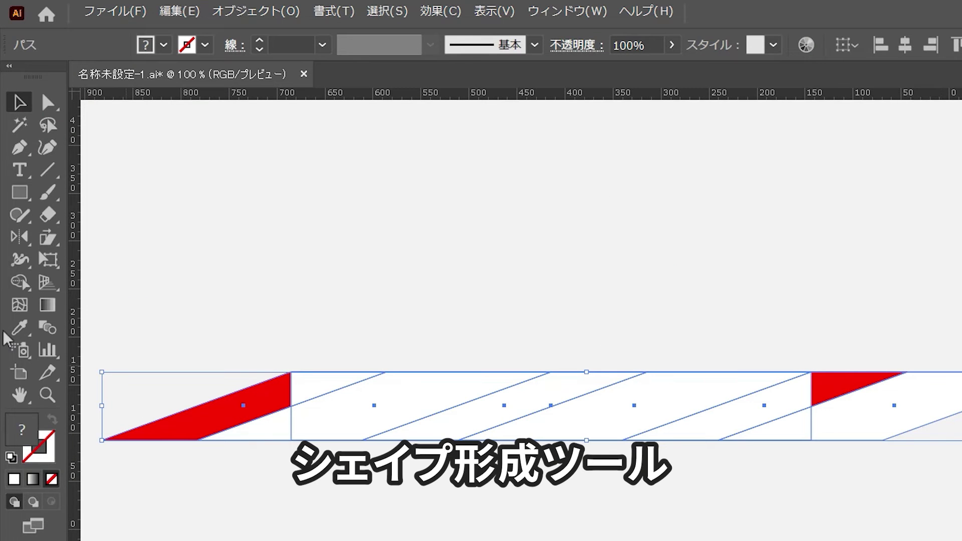
Trim away the slanted stripe ends on both sides of the rectangle using Shape Builder
{"action": "left_click", "coordinate": [20, 282]}
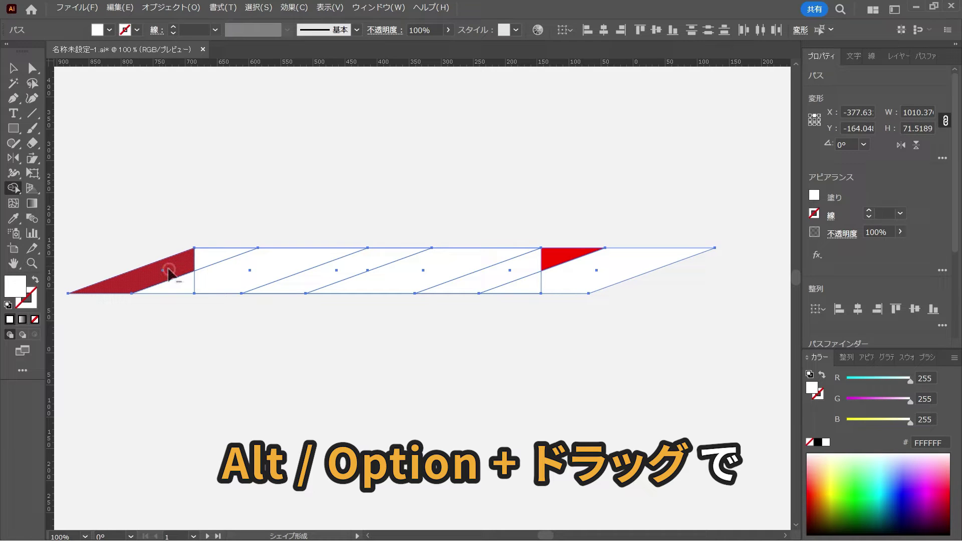
{"action": "left_click_drag", "start_coordinate": [169, 274], "coordinate": [176, 294]}
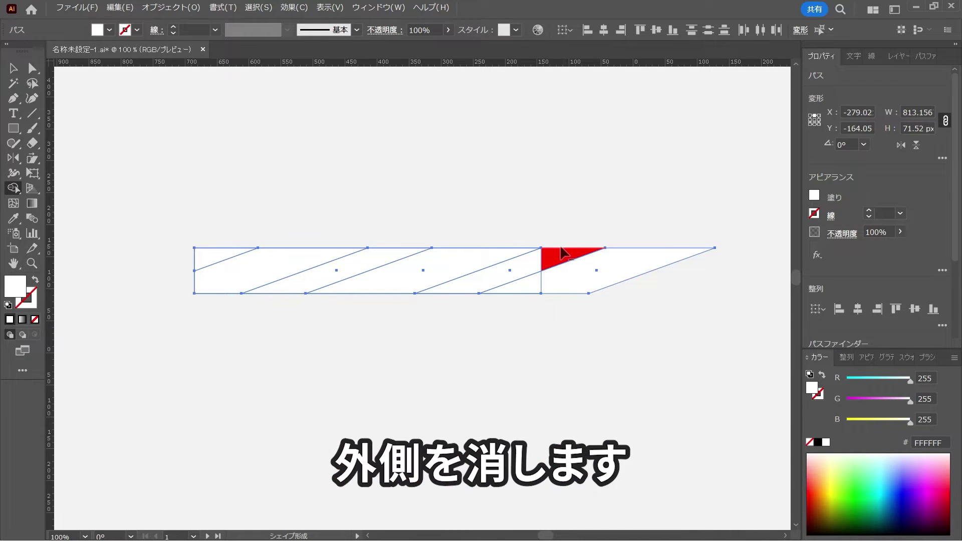
{"action": "left_click_drag", "start_coordinate": [562, 253], "coordinate": [563, 295]}
Move the white covering rectangle off the stripes and delete it
{"action": "key", "text": "v"}
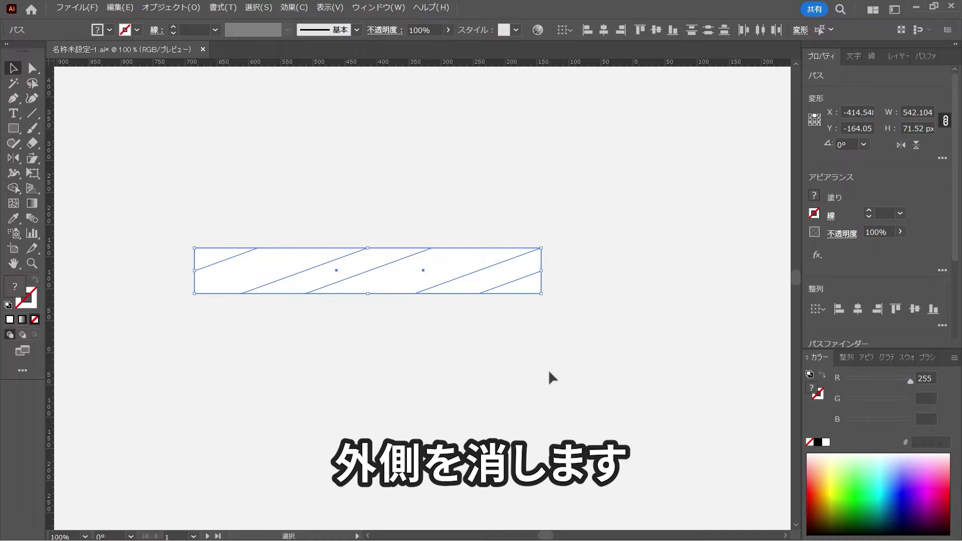
{"action": "left_click", "coordinate": [549, 373]}
{"action": "left_click_drag", "start_coordinate": [423, 267], "coordinate": [416, 131]}
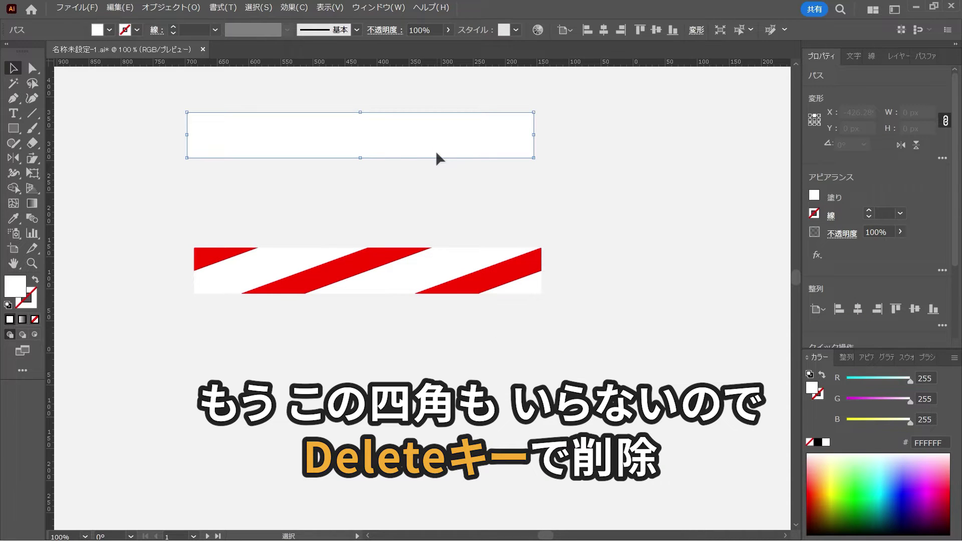
{"action": "key", "text": "Delete"}
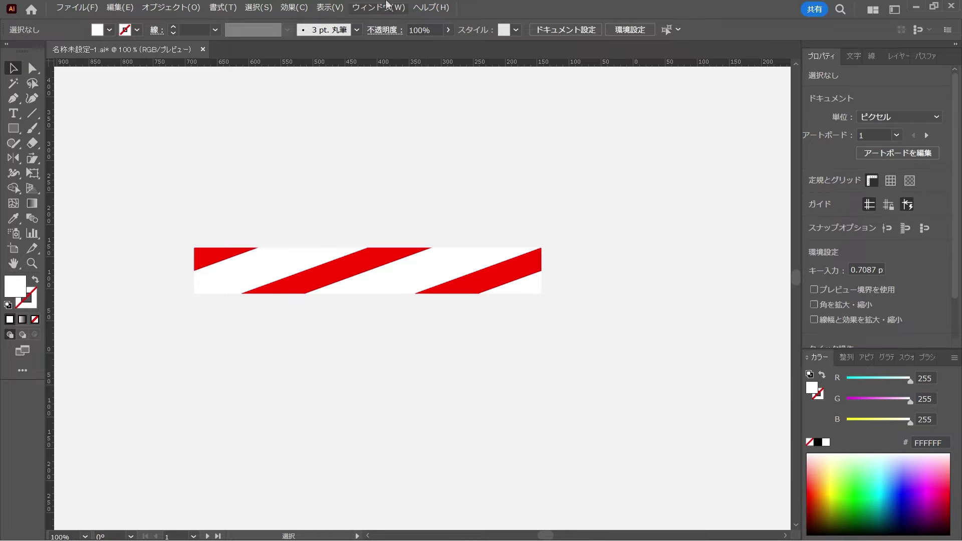
Show the Brushes panel from the Window menu and float it beside the artwork
{"action": "left_click", "coordinate": [386, 6]}
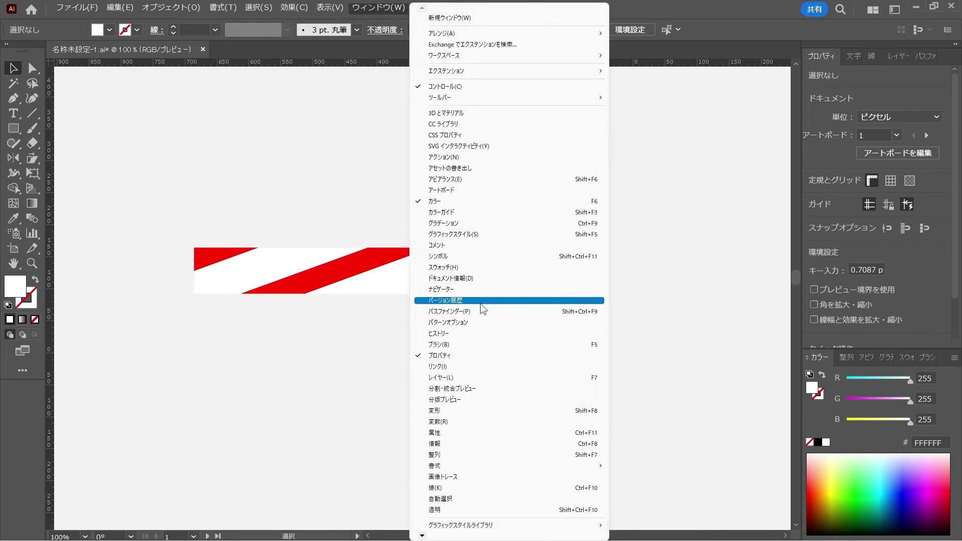
{"action": "left_click", "coordinate": [487, 344]}
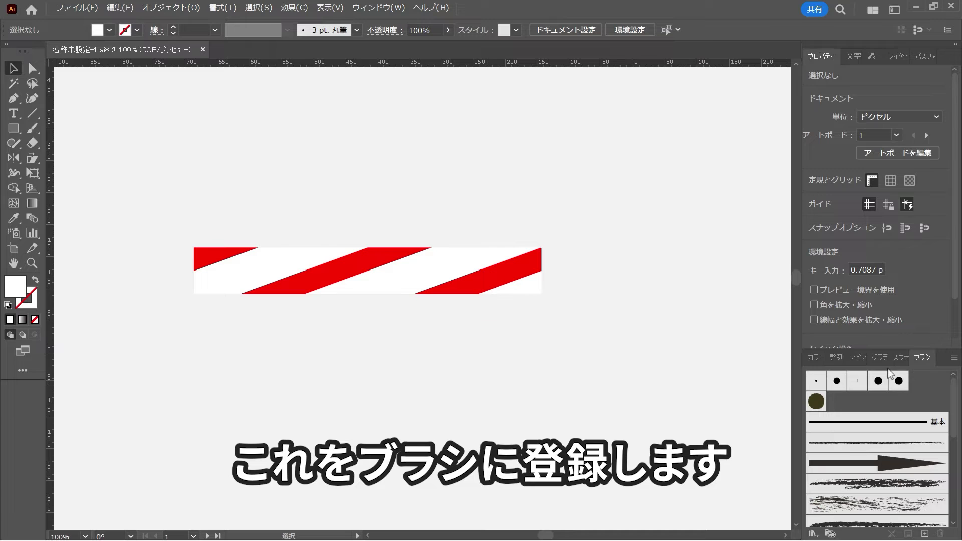
{"action": "left_click_drag", "start_coordinate": [921, 356], "coordinate": [590, 191]}
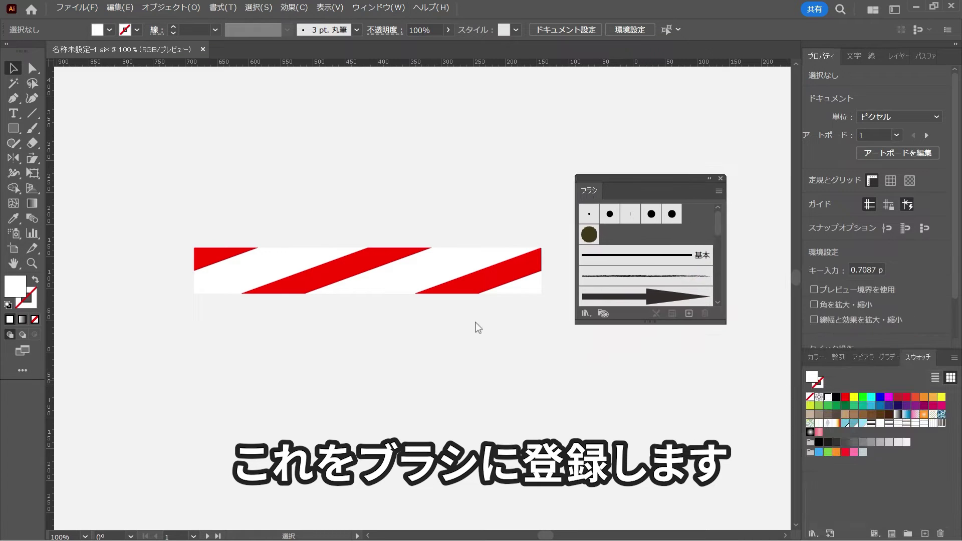
Add the striped band to Brushes as a new Pattern Brush with default options
{"action": "left_click_drag", "start_coordinate": [554, 365], "coordinate": [179, 206]}
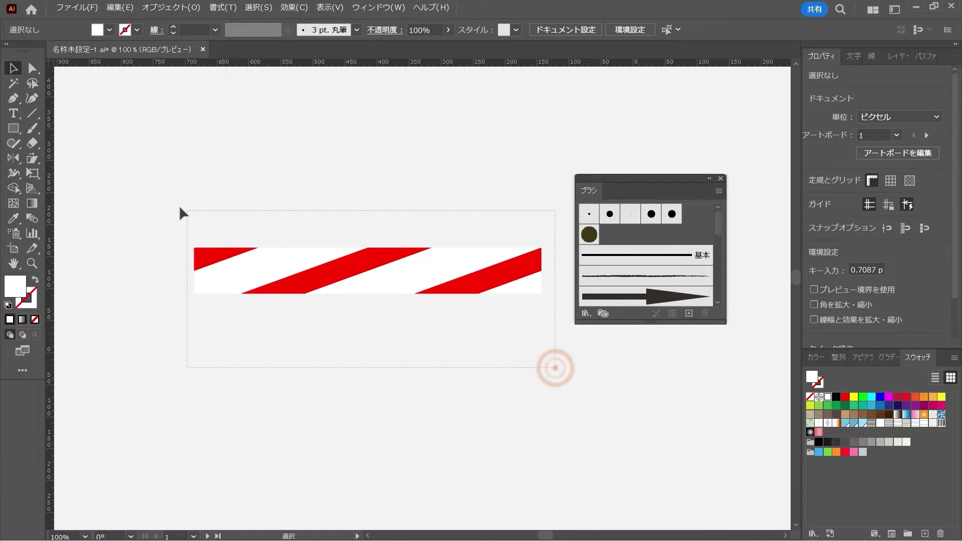
{"action": "mouse_move", "coordinate": [495, 280]}
{"action": "left_mouse_down"}
{"action": "mouse_move", "coordinate": [639, 249]}
{"action": "mouse_move", "coordinate": [644, 257]}
{"action": "left_mouse_up"}
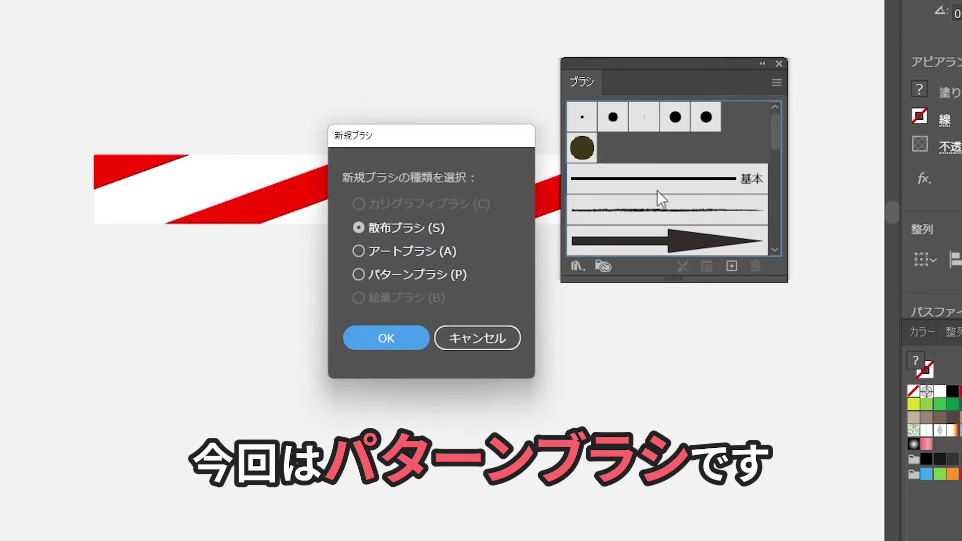
{"action": "left_click", "coordinate": [360, 273]}
{"action": "left_click", "coordinate": [381, 345]}
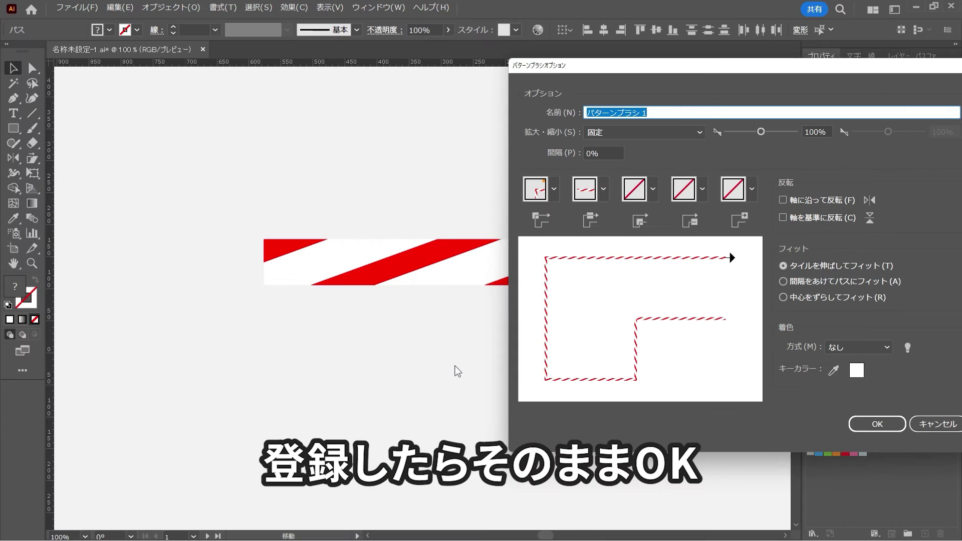
{"action": "left_click", "coordinate": [877, 425]}
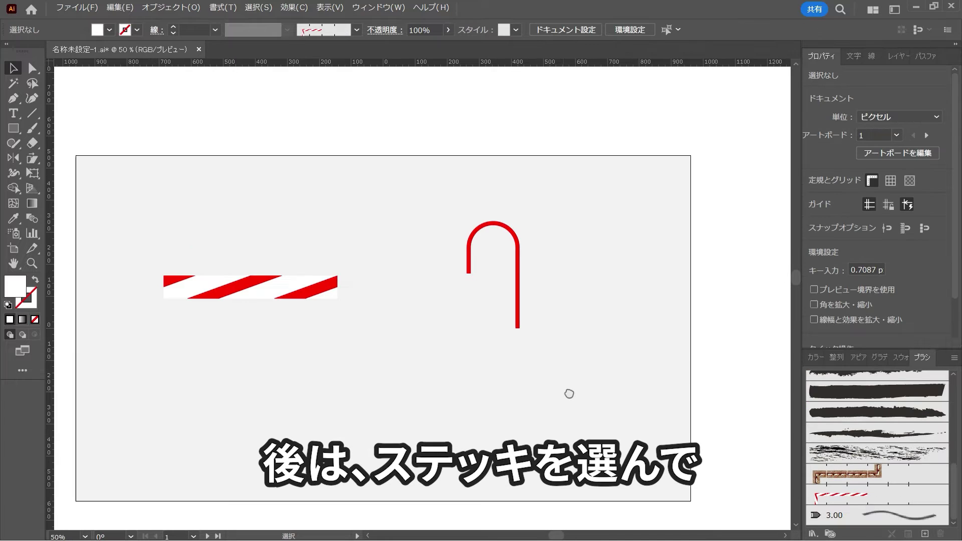
Apply the new striped pattern brush to the cane path and drag its bottom anchor down
{"action": "left_click_drag", "start_coordinate": [490, 327], "coordinate": [476, 305]}
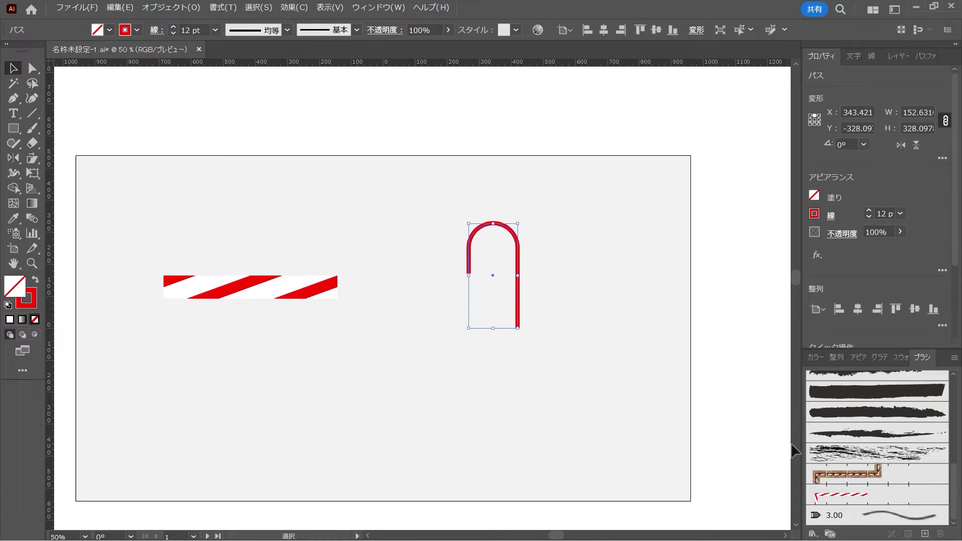
{"action": "left_click", "coordinate": [843, 503]}
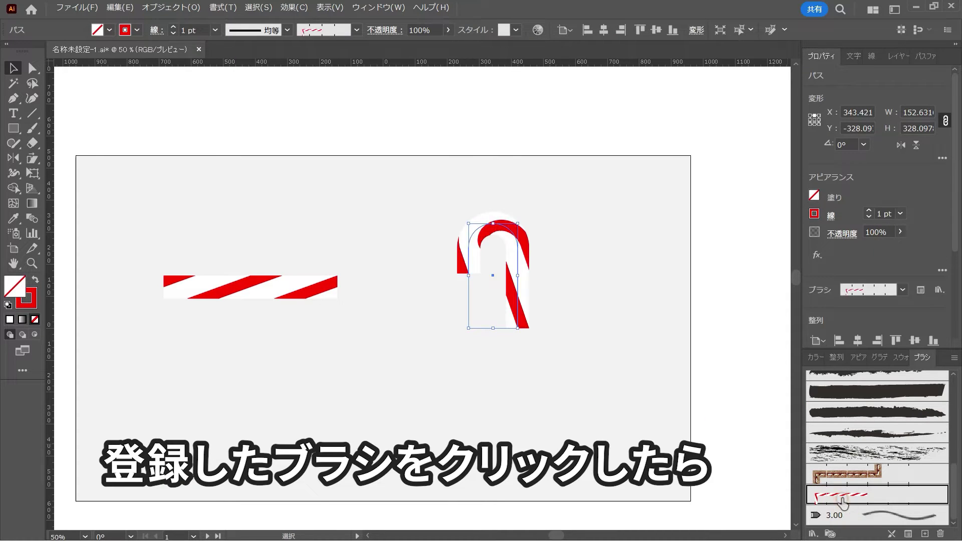
{"action": "key", "text": "a"}
{"action": "left_click_drag", "start_coordinate": [518, 329], "coordinate": [510, 445]}
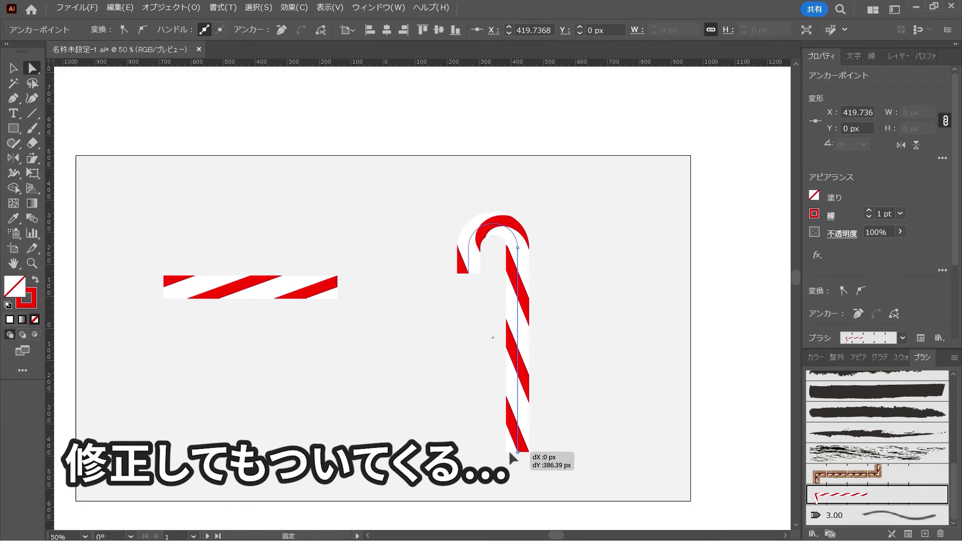
{"action": "left_click_drag", "start_coordinate": [510, 445], "coordinate": [510, 455]}
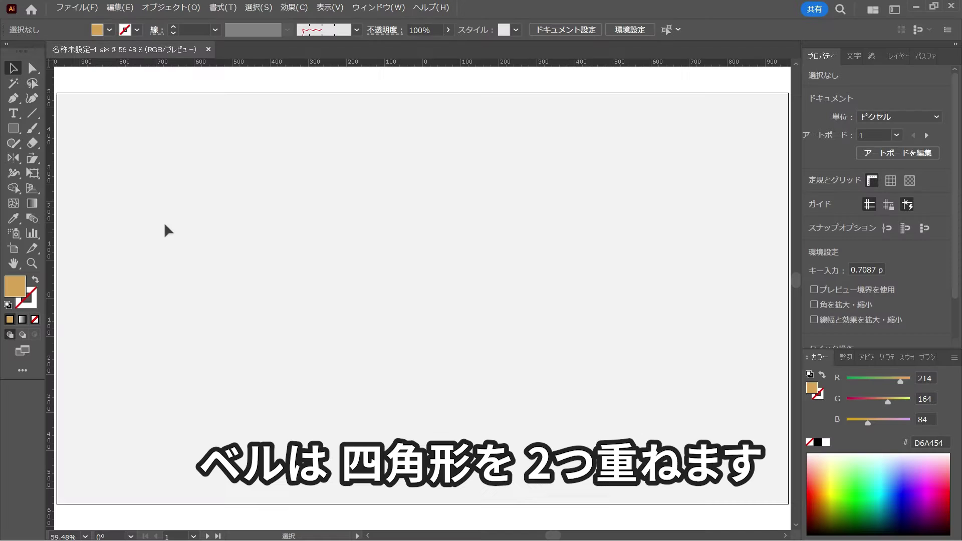
Draw a tan rectangle for the bell top and place a wider copy beneath it
{"action": "left_click", "coordinate": [12, 132]}
{"action": "left_click_drag", "start_coordinate": [340, 217], "coordinate": [409, 273]}
{"action": "key", "text": "v"}
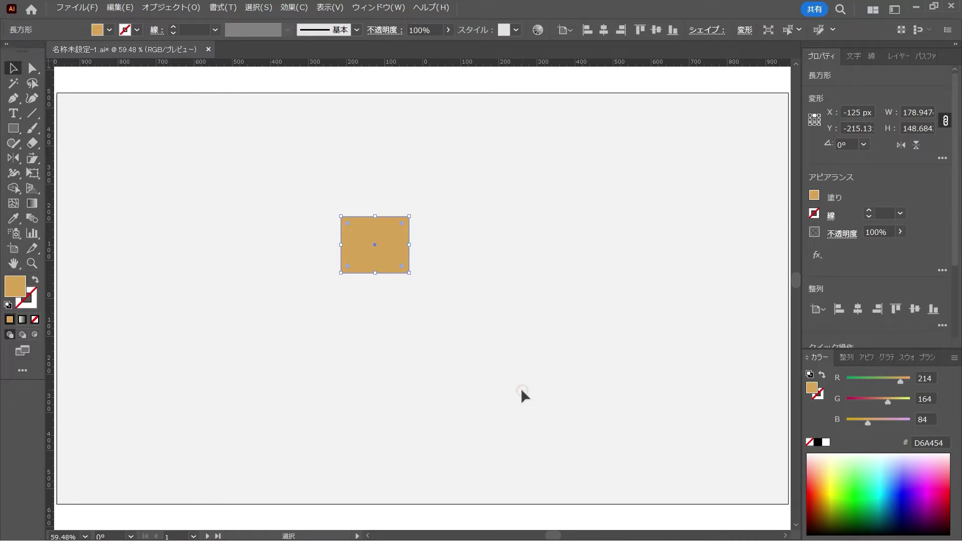
{"action": "left_click", "coordinate": [521, 389]}
{"action": "mouse_move", "coordinate": [382, 263]}
{"action": "left_mouse_down"}
{"action": "mouse_move", "coordinate": [379, 305]}
{"action": "mouse_move", "coordinate": [383, 295]}
{"action": "mouse_move", "coordinate": [422, 291]}
{"action": "left_mouse_up"}
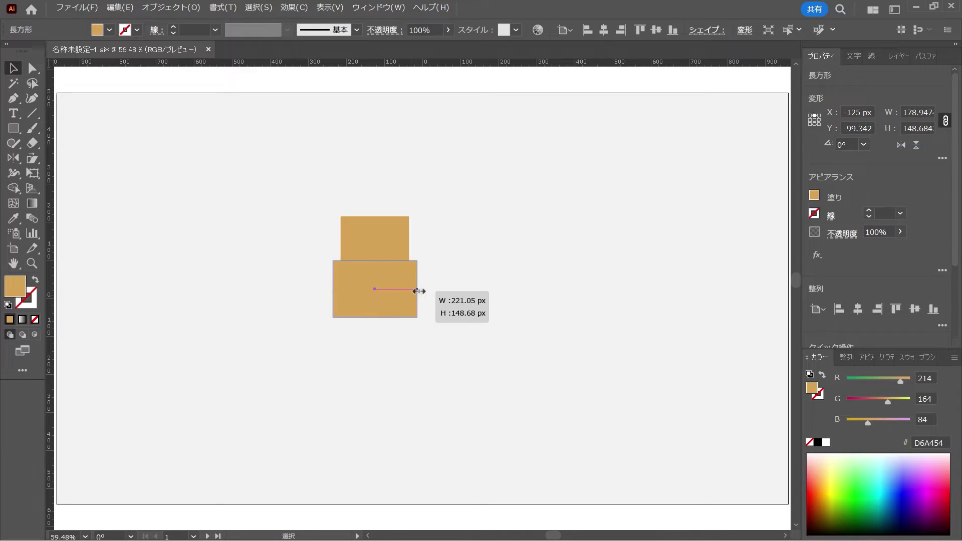
{"action": "left_click", "coordinate": [500, 320]}
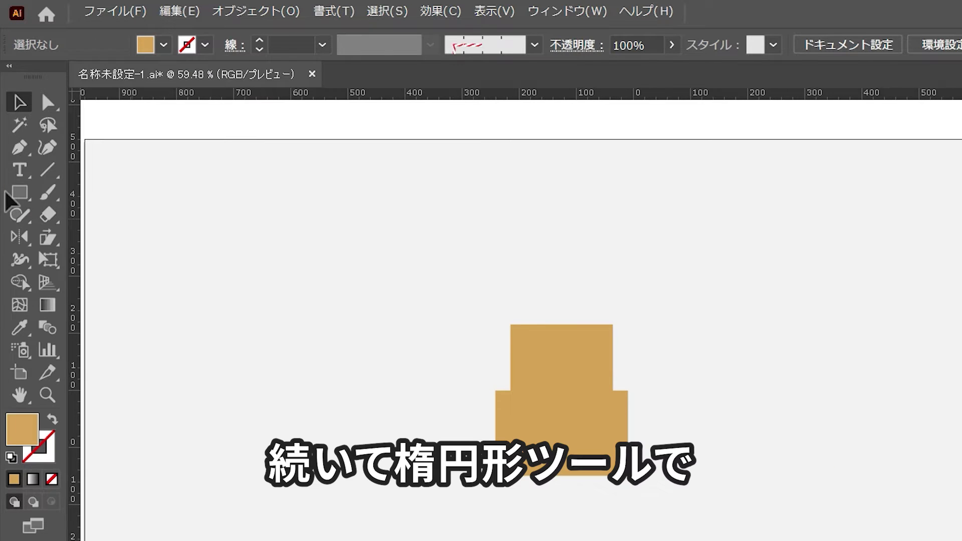
Add a same-width ellipse across the lower rectangle's base and flatten it by raising its bottom anchor
{"action": "left_click", "coordinate": [18, 193]}
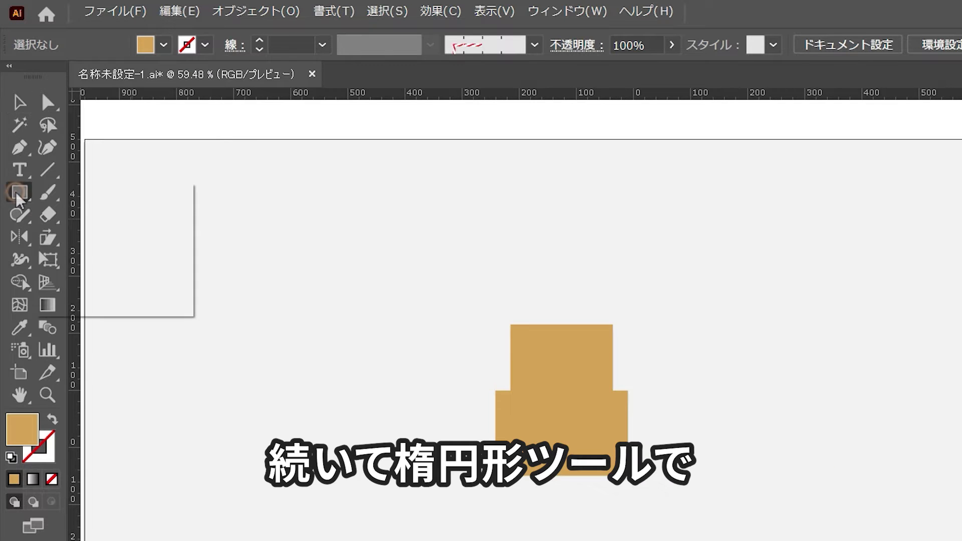
{"action": "left_click", "coordinate": [92, 241]}
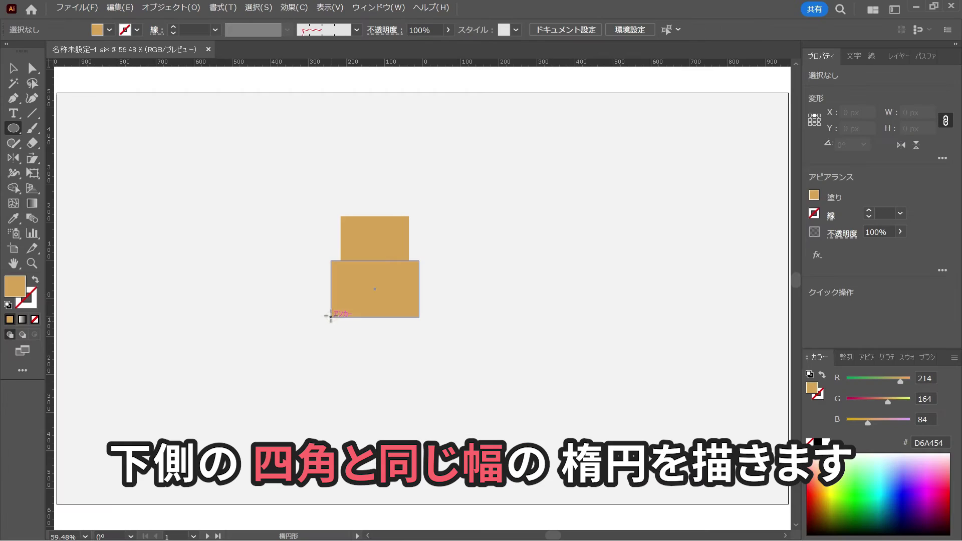
{"action": "mouse_move", "coordinate": [340, 316]}
{"action": "left_mouse_down"}
{"action": "mouse_move", "coordinate": [330, 316]}
{"action": "mouse_move", "coordinate": [419, 334]}
{"action": "left_mouse_up"}
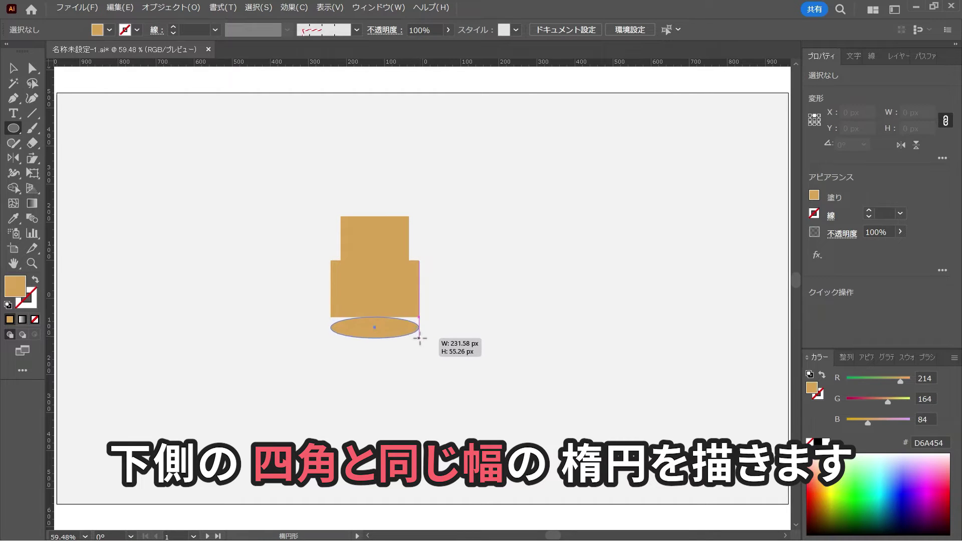
{"action": "left_click_drag", "start_coordinate": [419, 335], "coordinate": [419, 346]}
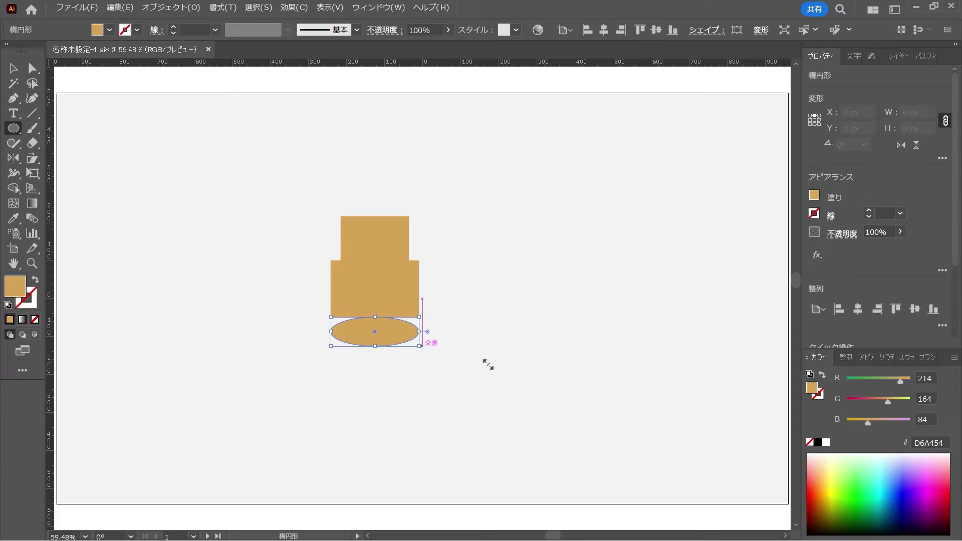
{"action": "key", "text": "v"}
{"action": "left_click", "coordinate": [512, 403]}
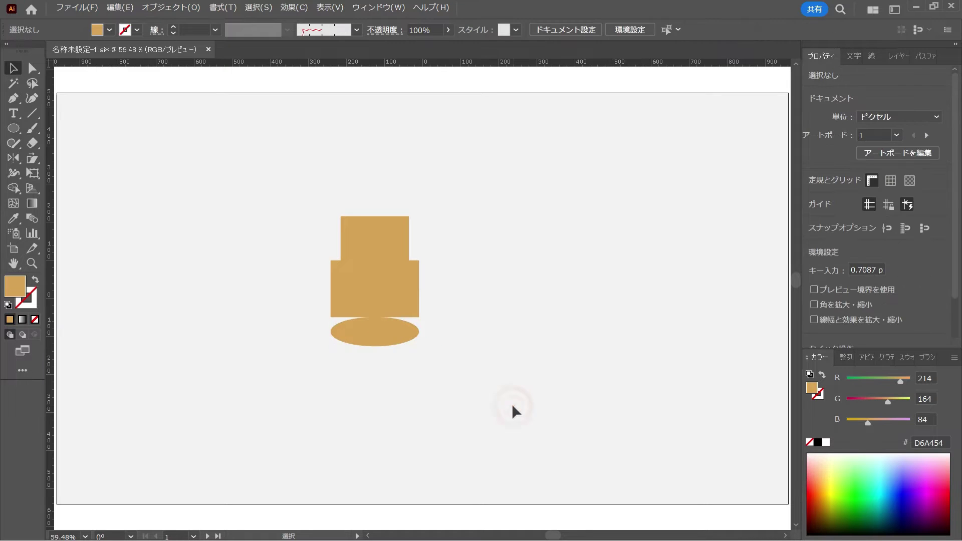
{"action": "left_click_drag", "start_coordinate": [374, 346], "coordinate": [376, 324]}
{"action": "left_click", "coordinate": [475, 378]}
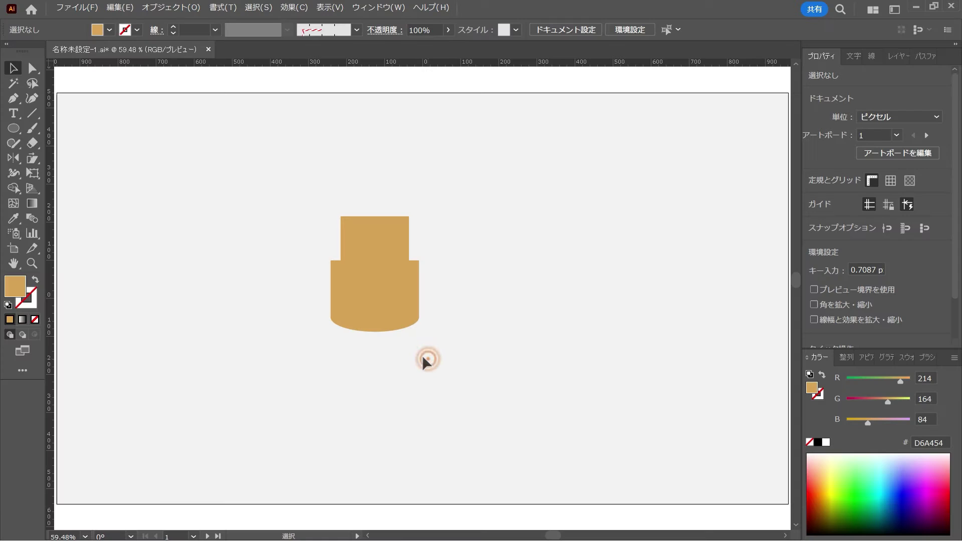
{"action": "left_click", "coordinate": [389, 324]}
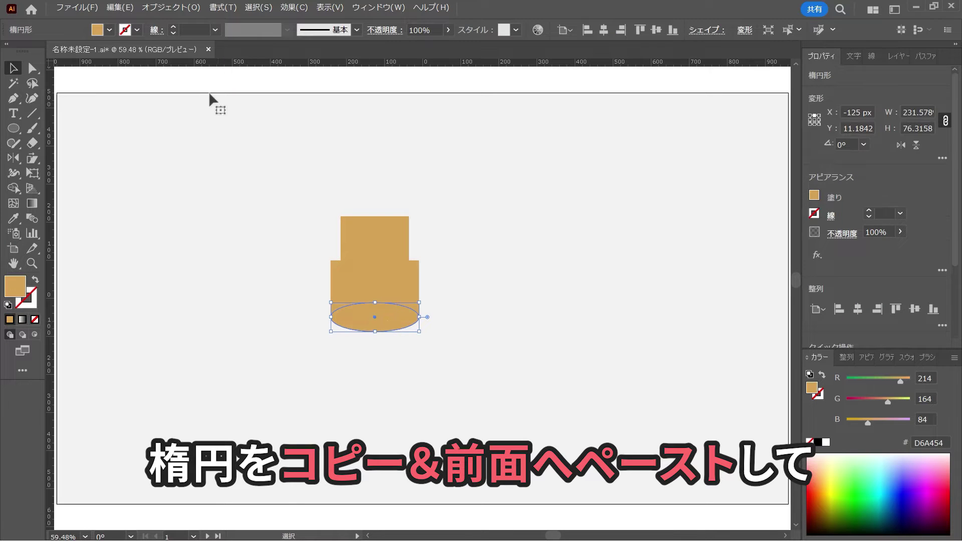
Copy the base ellipse, paste it in front, and scale the copy down
{"action": "left_click", "coordinate": [119, 8]}
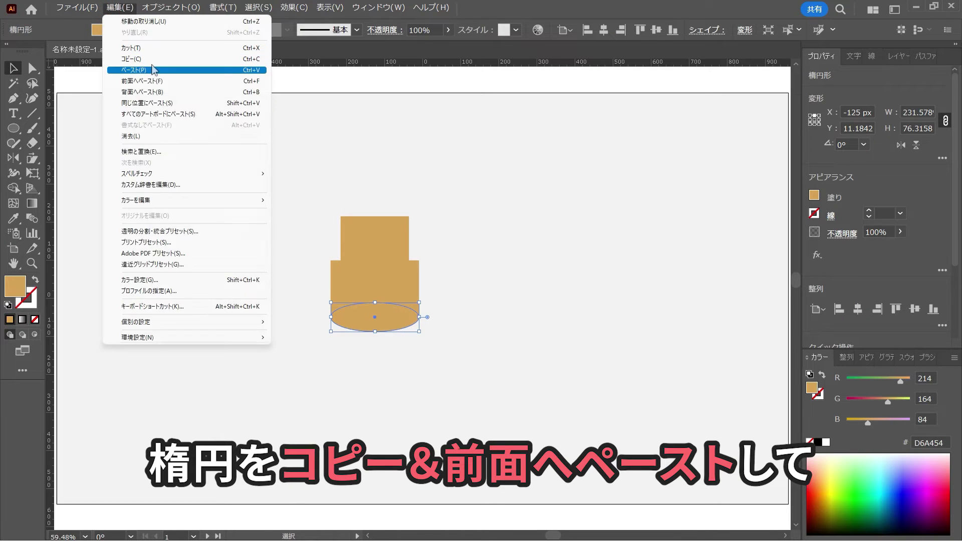
{"action": "left_click", "coordinate": [149, 59]}
{"action": "left_click", "coordinate": [117, 9]}
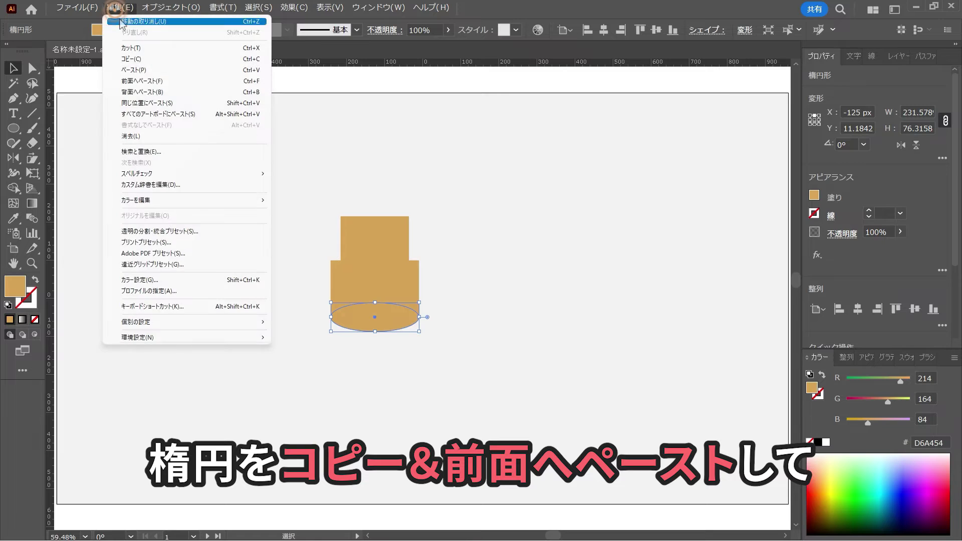
{"action": "left_click", "coordinate": [152, 81]}
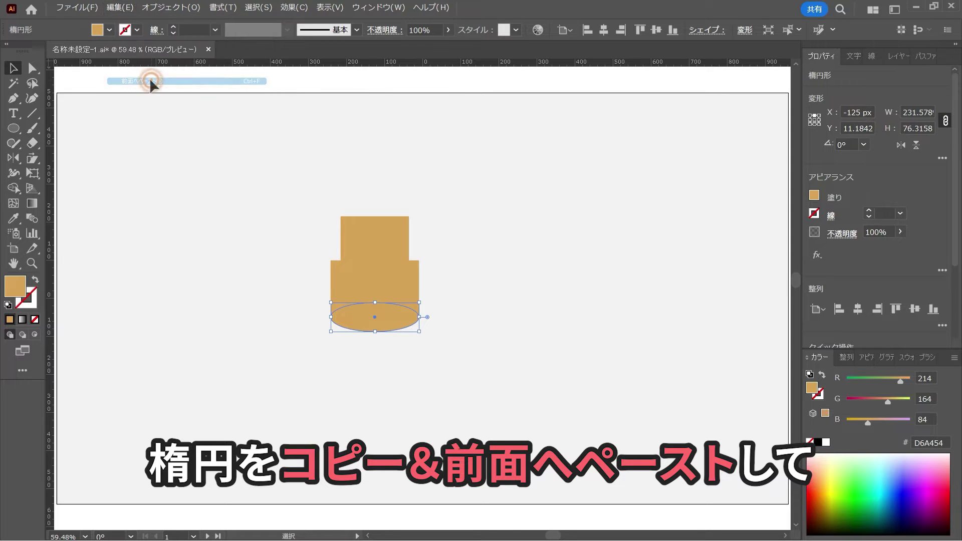
{"action": "left_click", "coordinate": [494, 358]}
{"action": "left_click", "coordinate": [399, 314]}
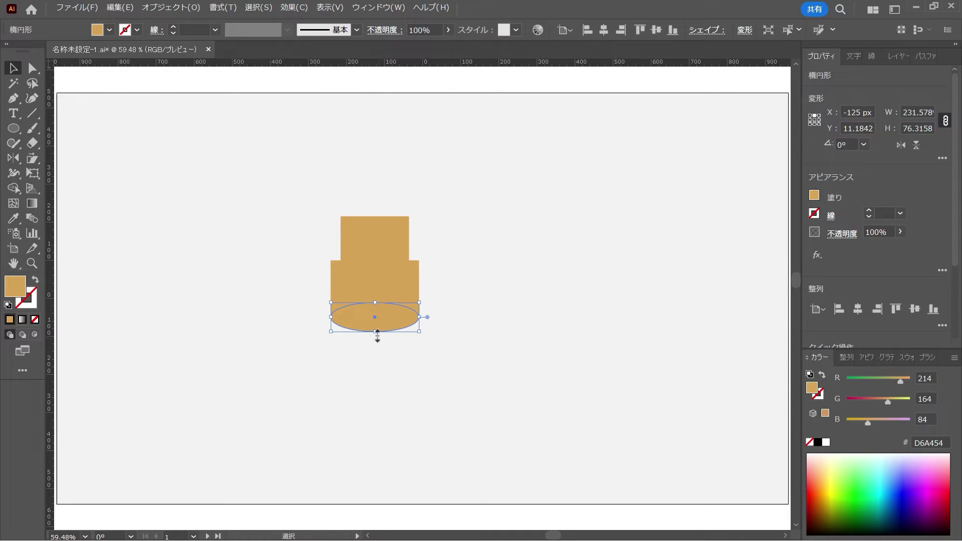
{"action": "left_click_drag", "start_coordinate": [375, 331], "coordinate": [378, 329]}
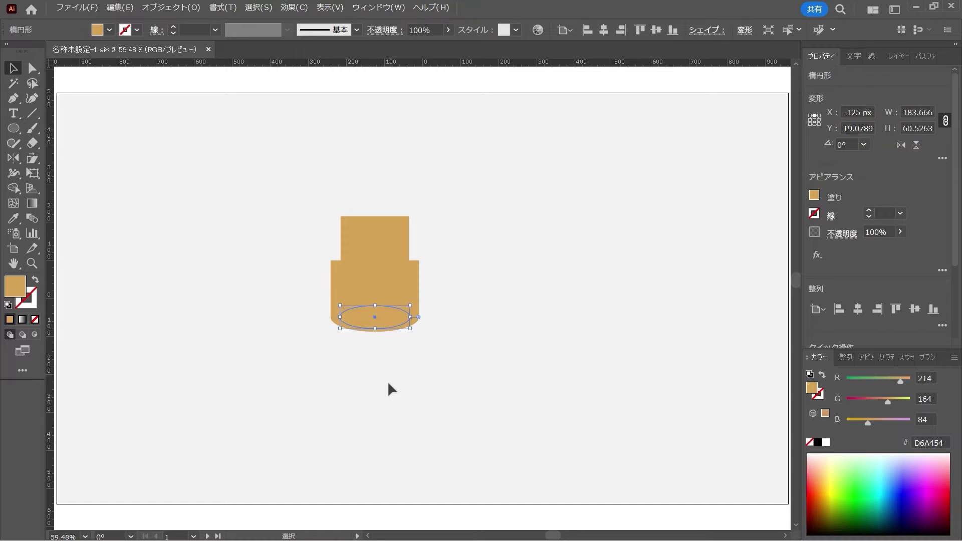
Fill the smaller ellipse copy with white
{"action": "left_click", "coordinate": [107, 30]}
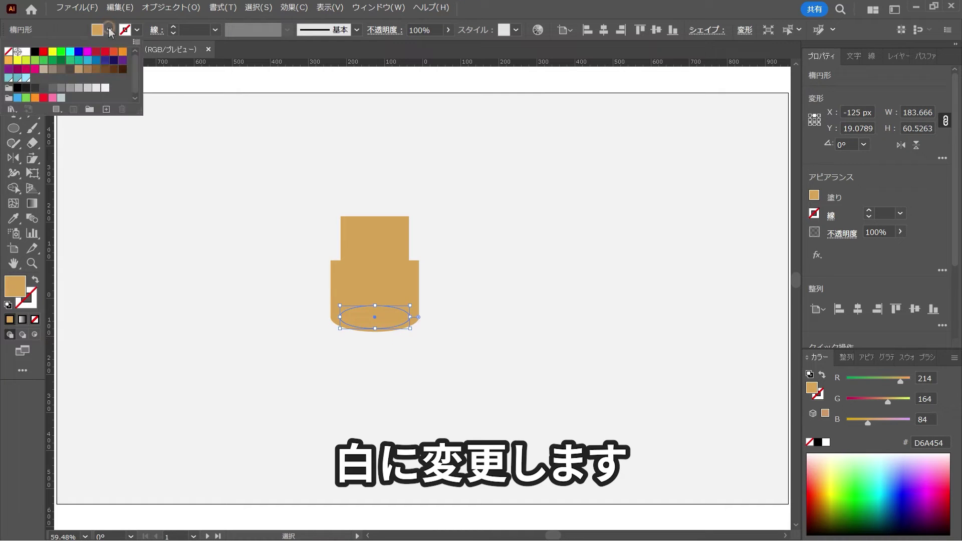
{"action": "left_click", "coordinate": [26, 52]}
{"action": "left_click", "coordinate": [273, 333]}
{"action": "left_click", "coordinate": [441, 407]}
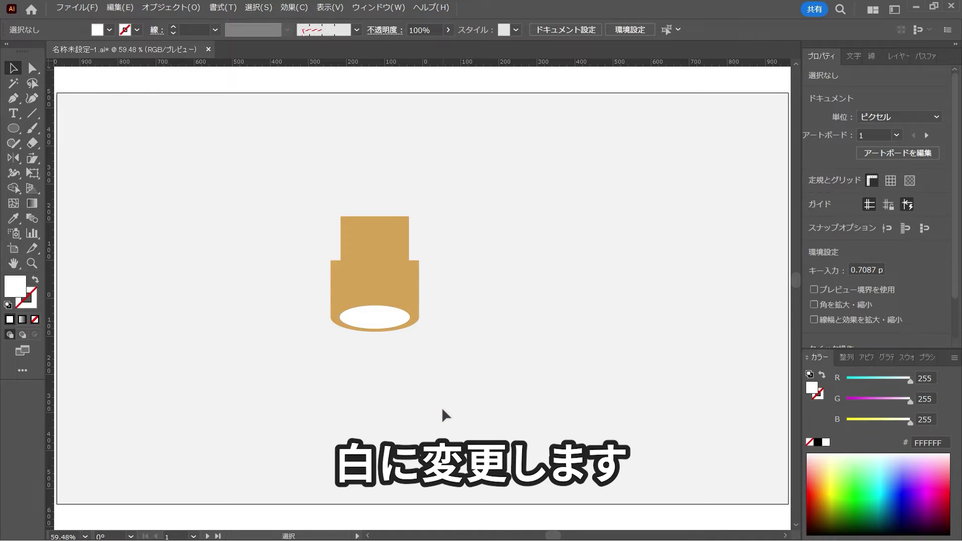
{"action": "left_click", "coordinate": [376, 283]}
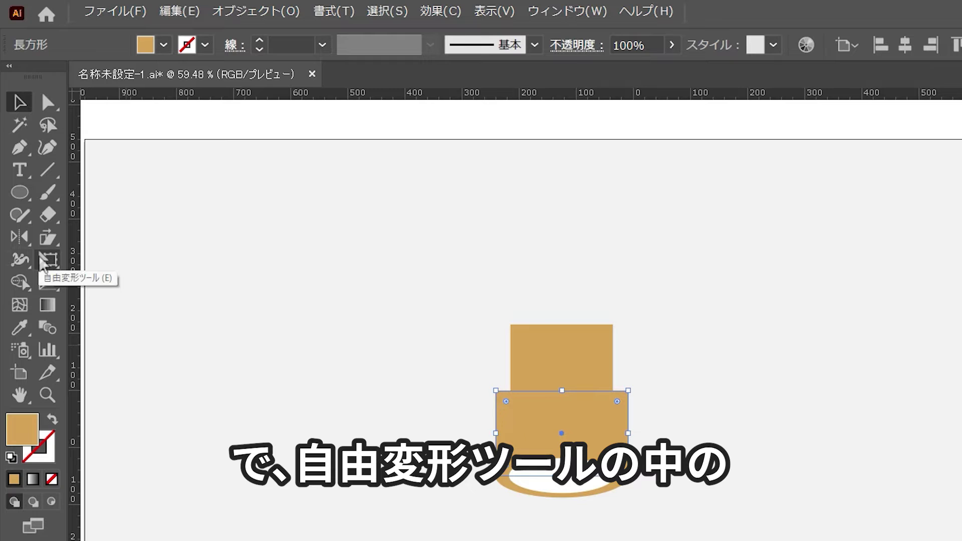
Perspective-distort the lower tan block into a trapezoid by pulling its top corners inward
{"action": "left_click", "coordinate": [41, 262]}
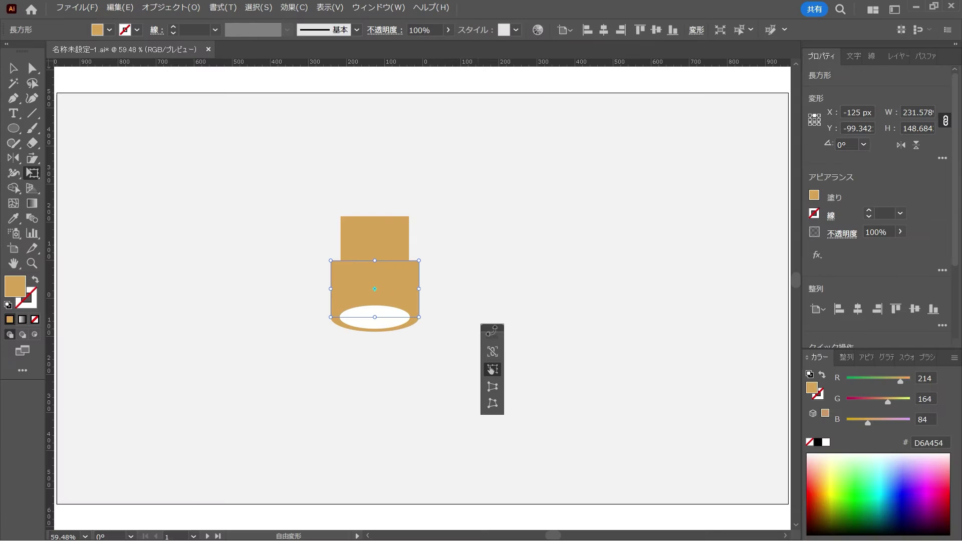
{"action": "left_click_drag", "start_coordinate": [492, 330], "coordinate": [255, 231]}
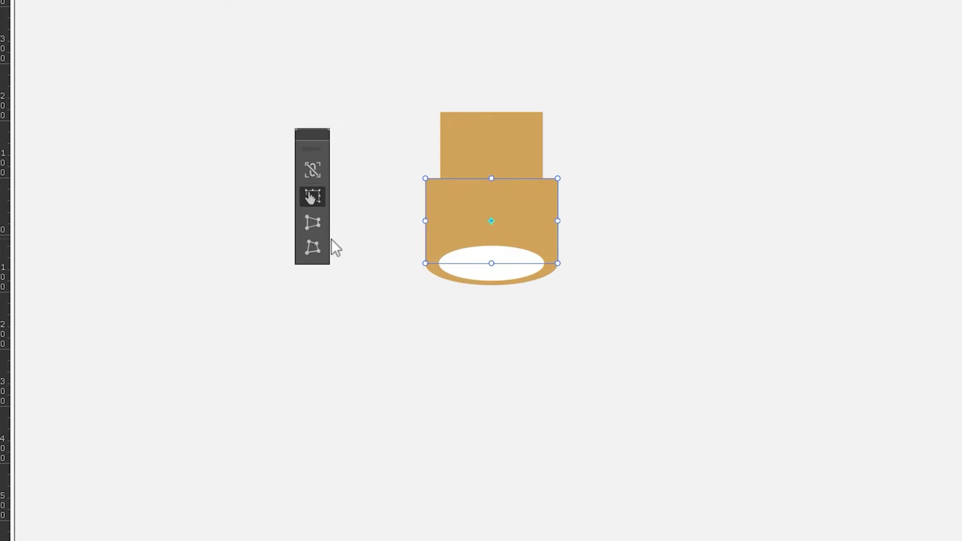
{"action": "left_click", "coordinate": [311, 223]}
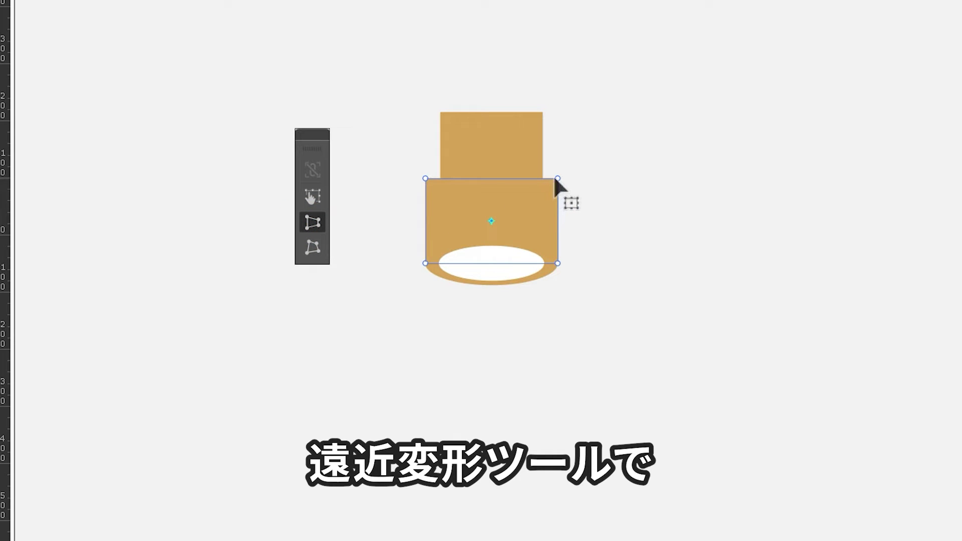
{"action": "left_click_drag", "start_coordinate": [557, 179], "coordinate": [536, 179]}
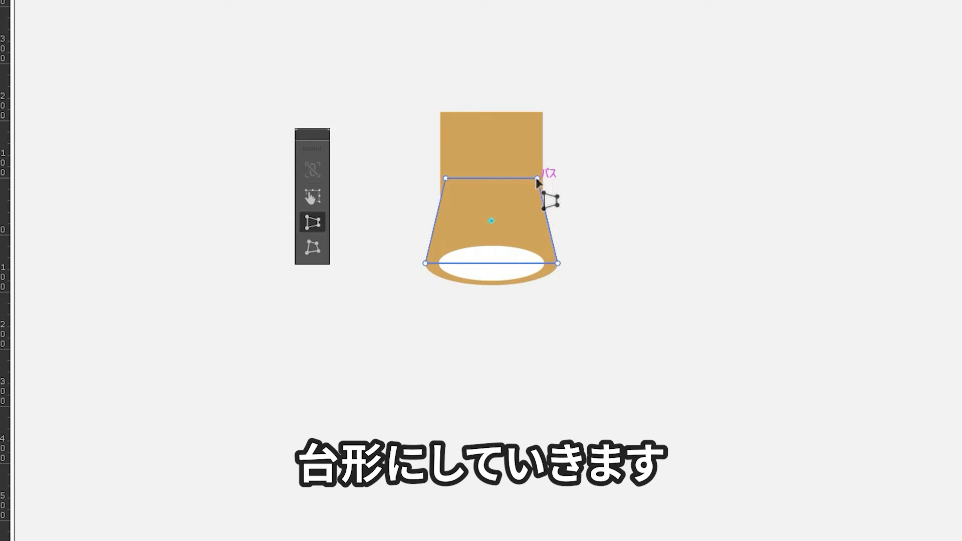
Slightly taper the upper block's top and shorten the trapezoid from its top edge
{"action": "left_click", "coordinate": [509, 144]}
{"action": "left_click", "coordinate": [255, 290]}
{"action": "left_click_drag", "start_coordinate": [409, 216], "coordinate": [406, 219]}
{"action": "left_click", "coordinate": [422, 242]}
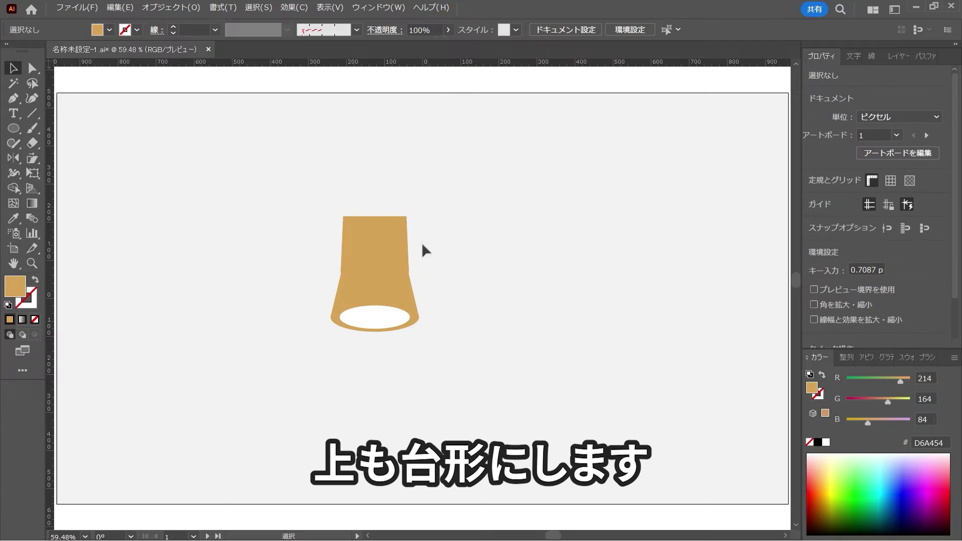
{"action": "left_click", "coordinate": [386, 303]}
{"action": "mouse_move", "coordinate": [400, 288]}
{"action": "left_mouse_down"}
{"action": "mouse_move", "coordinate": [383, 255]}
{"action": "mouse_move", "coordinate": [383, 266]}
{"action": "left_mouse_up"}
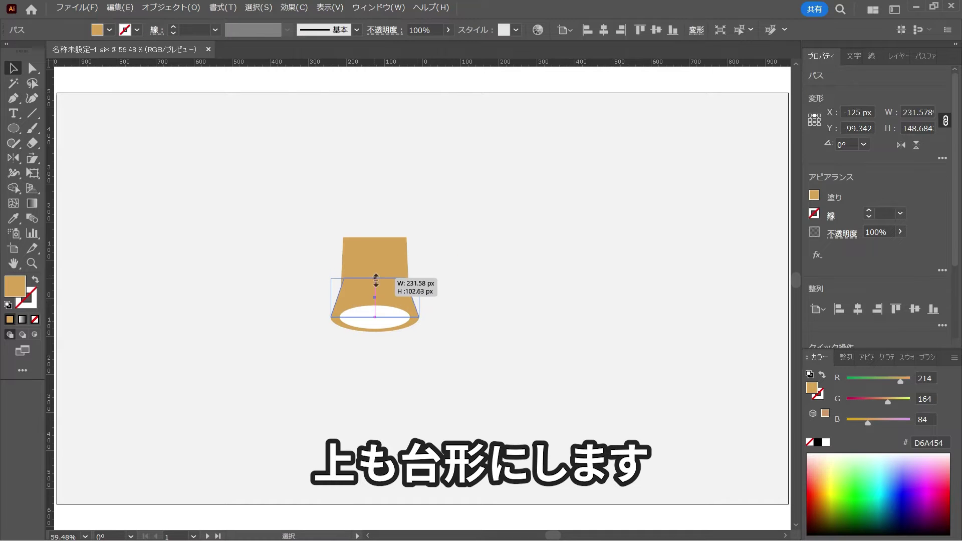
{"action": "key", "text": "ctrl+shift+a"}
{"action": "scroll", "coordinate": [455, 257], "scroll_direction": "up", "scroll_amount": 4}
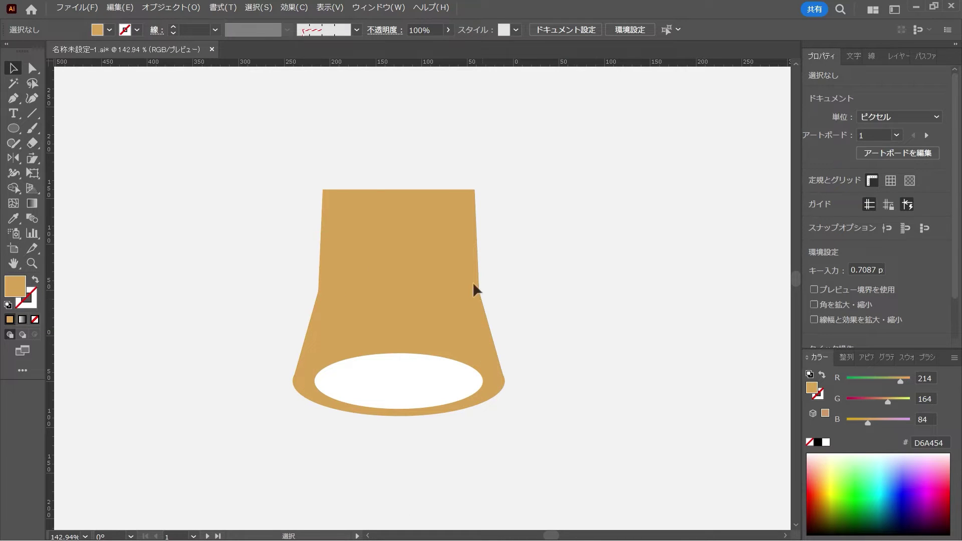
Round the upper block's two top corners into a dome of about 86.64 px radius
{"action": "left_click", "coordinate": [414, 233]}
{"action": "key", "text": "a"}
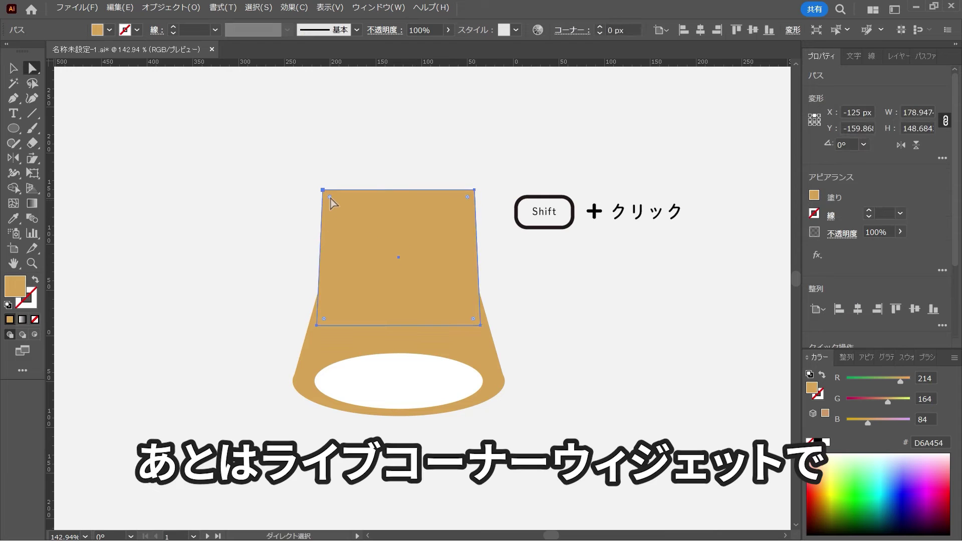
{"action": "left_click", "coordinate": [469, 197], "text": "shift"}
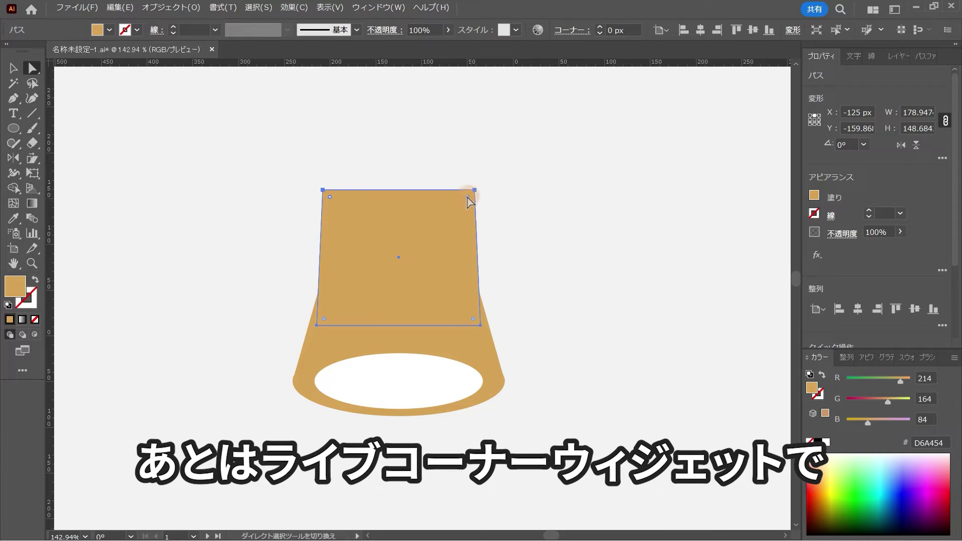
{"action": "left_click_drag", "start_coordinate": [468, 201], "coordinate": [405, 287]}
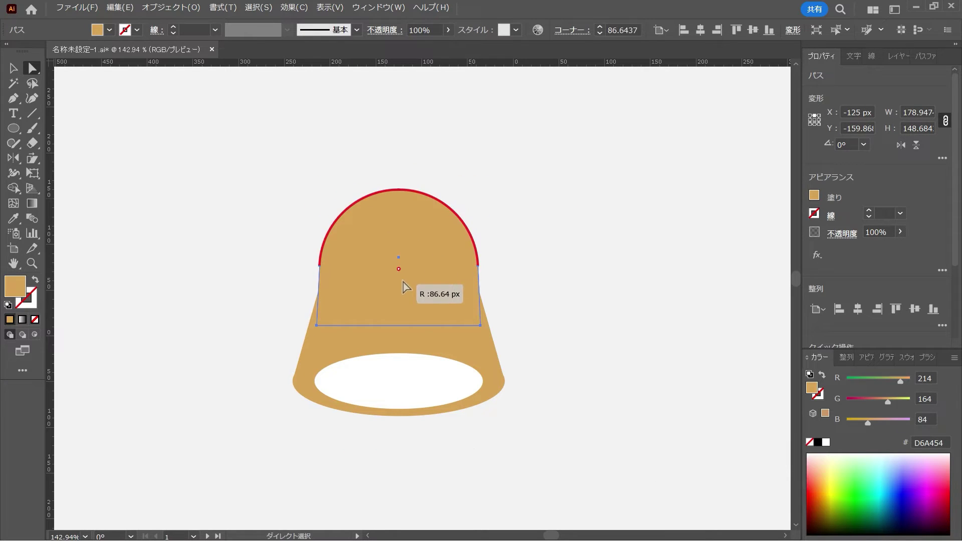
{"action": "key", "text": "v"}
{"action": "left_click", "coordinate": [612, 247]}
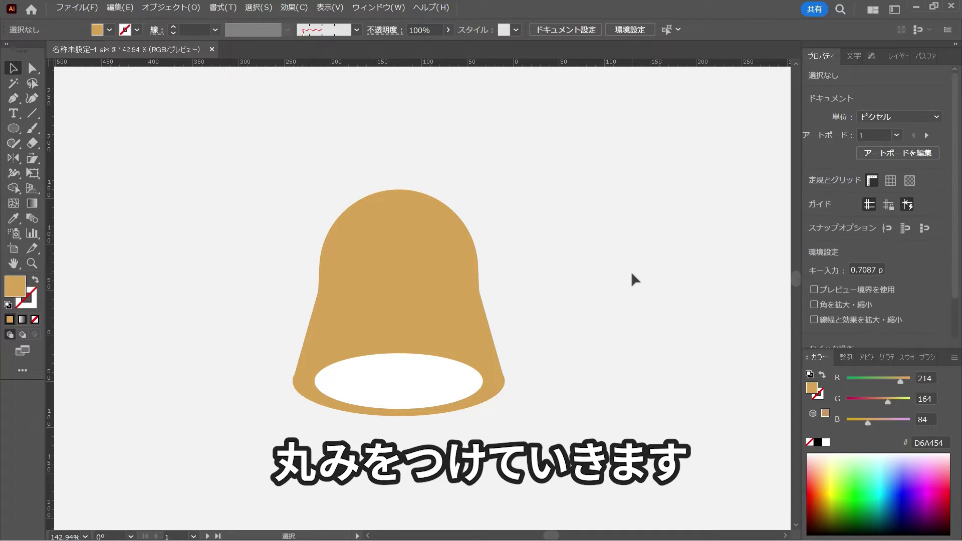
Lower the trapezoid's top edge slightly to shorten it
{"action": "left_click", "coordinate": [441, 313]}
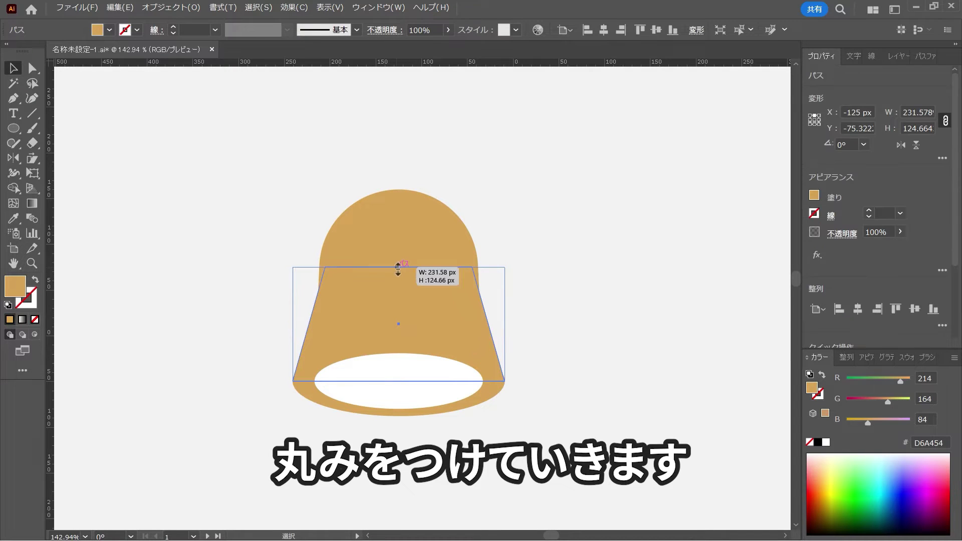
{"action": "left_click_drag", "start_coordinate": [398, 268], "coordinate": [397, 281]}
{"action": "left_click", "coordinate": [581, 278]}
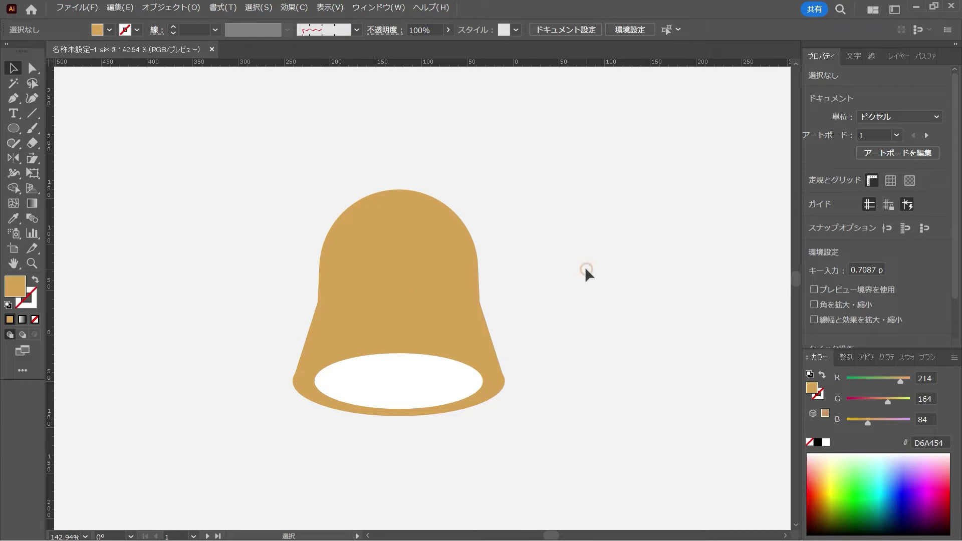
Select the dome, trapezoid and base ellipse and merge them with Shape Builder
{"action": "left_click_drag", "start_coordinate": [580, 231], "coordinate": [468, 338]}
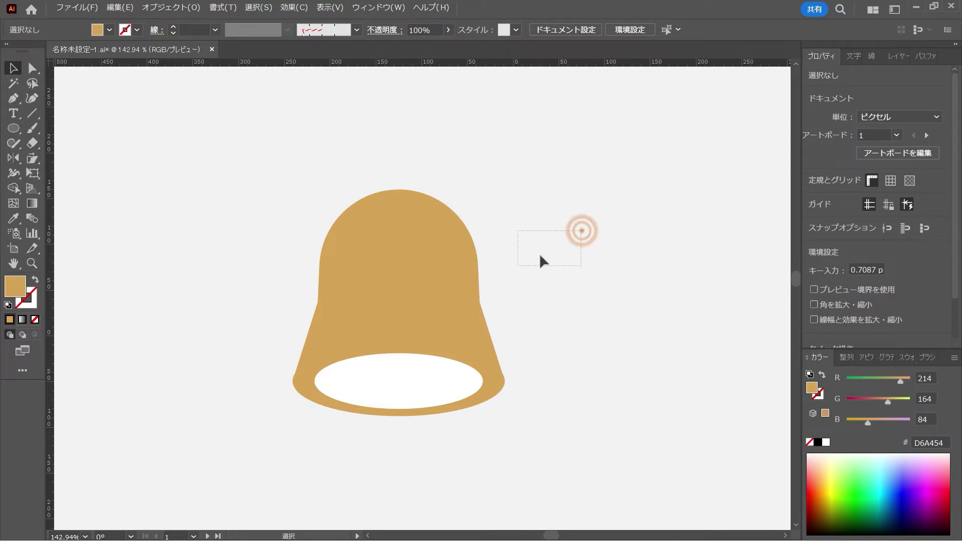
{"action": "left_click", "coordinate": [489, 398], "text": "shift"}
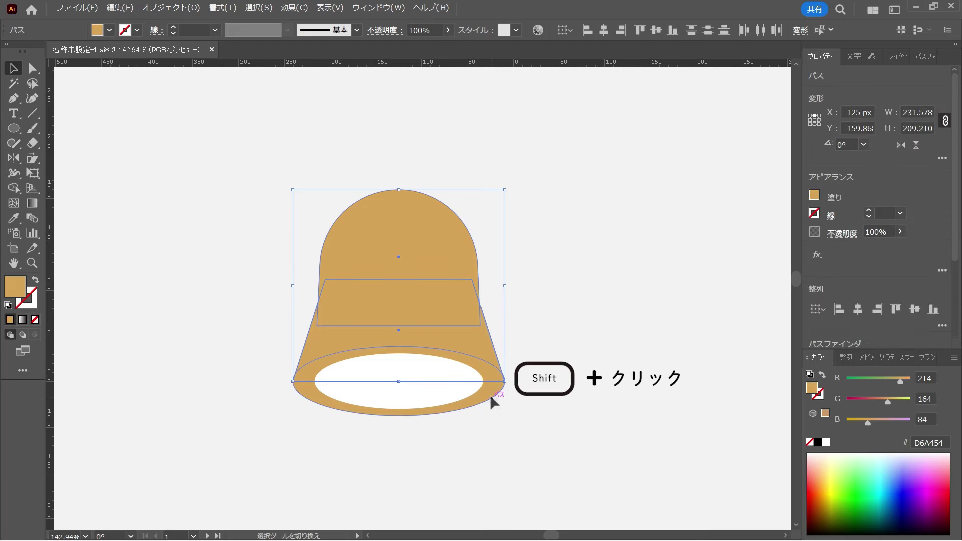
{"action": "left_click", "coordinate": [15, 189]}
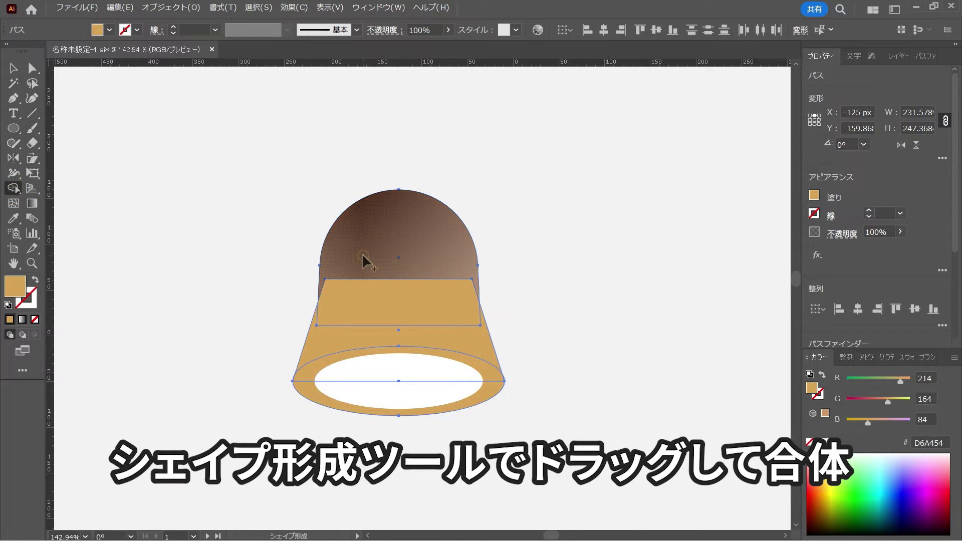
{"action": "left_click_drag", "start_coordinate": [363, 257], "coordinate": [307, 395]}
Round the merged bell's two side joint anchors into smooth curves
{"action": "key", "text": "a"}
{"action": "left_click", "coordinate": [559, 382]}
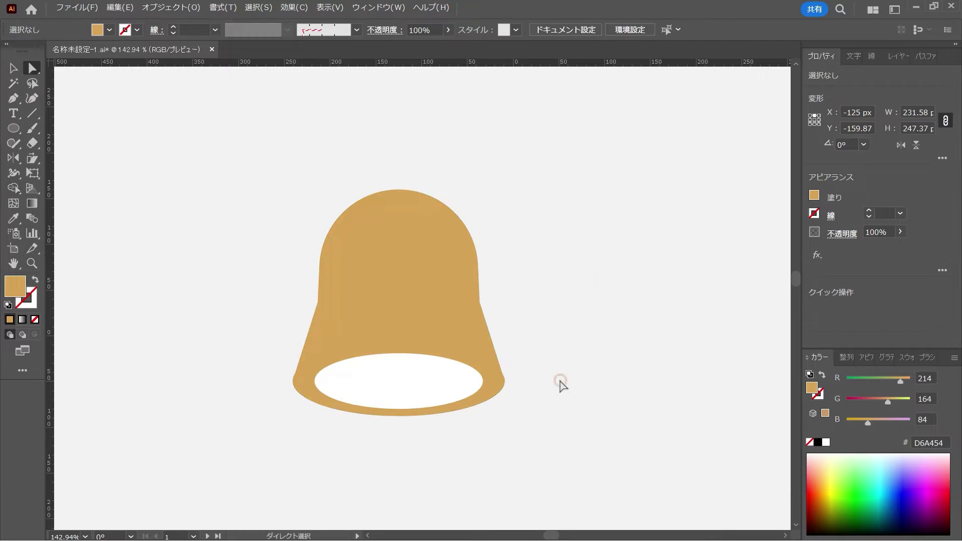
{"action": "left_click", "coordinate": [480, 302]}
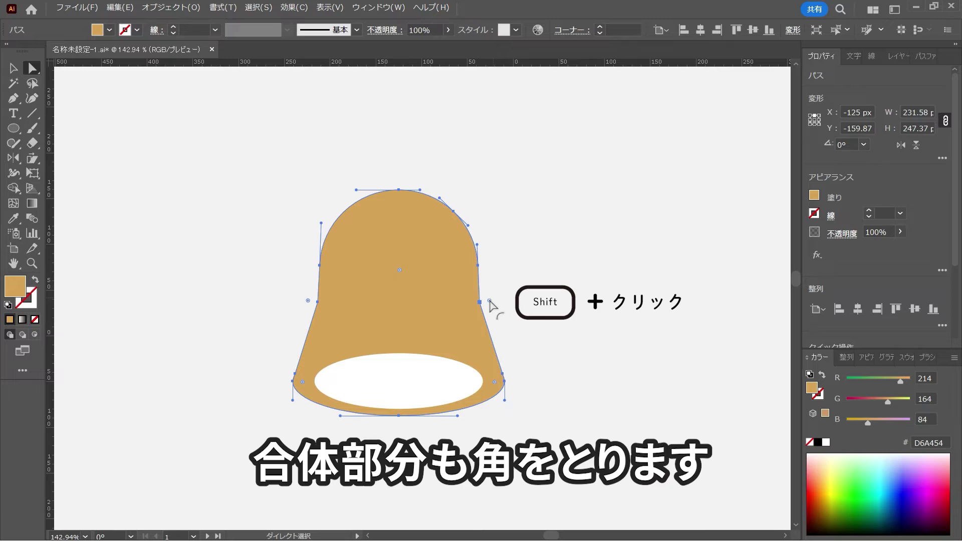
{"action": "left_click", "coordinate": [317, 304], "text": "shift"}
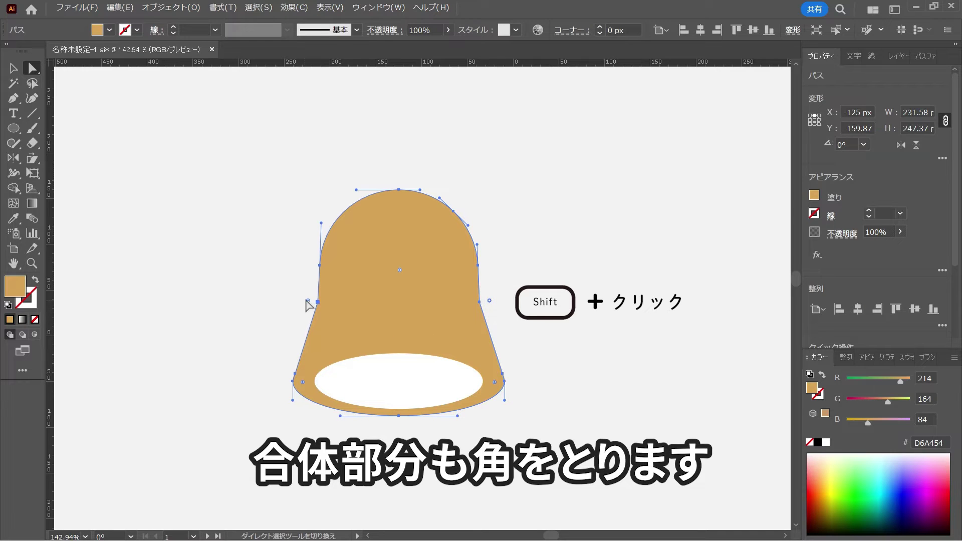
{"action": "left_click_drag", "start_coordinate": [307, 301], "coordinate": [143, 270]}
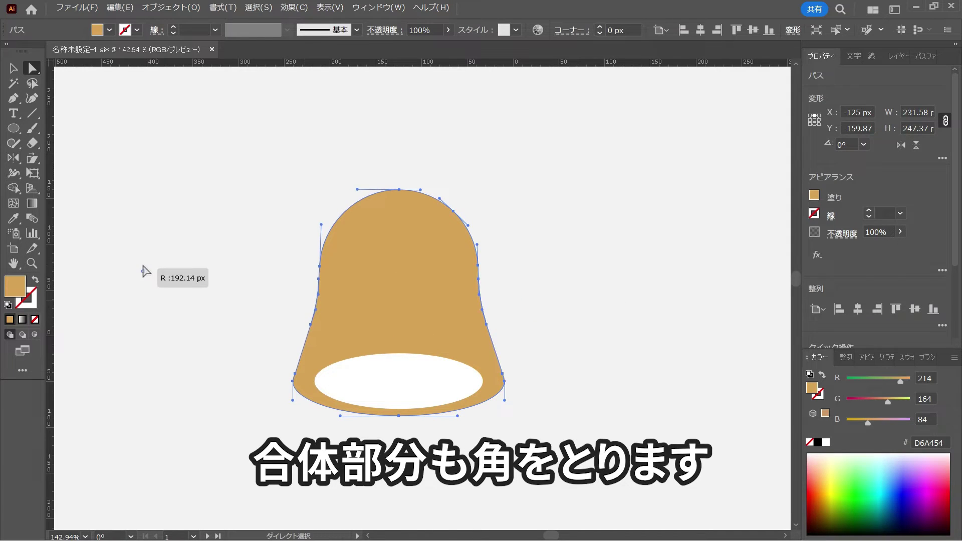
{"action": "left_click", "coordinate": [169, 281]}
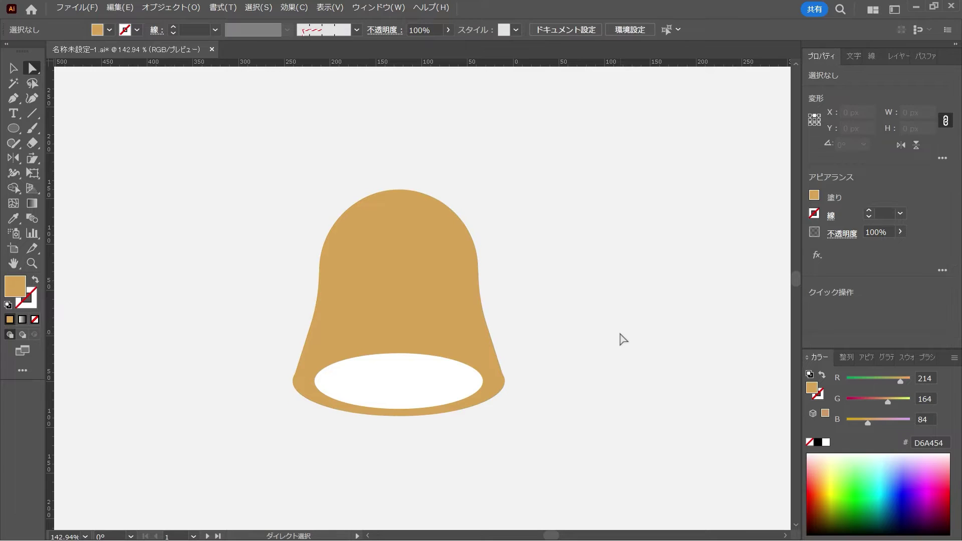
Draw two 30.91 px circles as the bell's top knob and clapper
{"action": "key", "text": "l"}
{"action": "left_click_drag", "start_coordinate": [399, 189], "coordinate": [413, 203]}
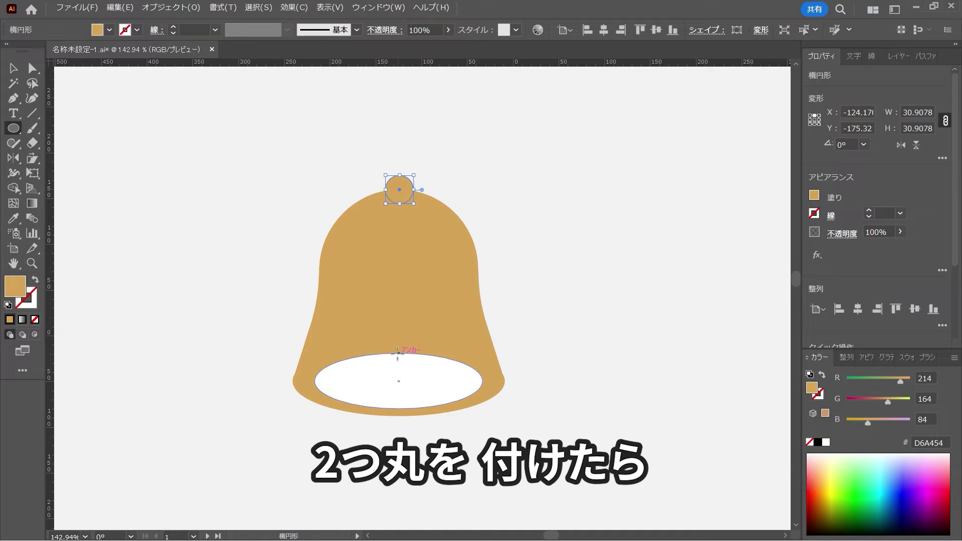
{"action": "left_click_drag", "start_coordinate": [398, 353], "coordinate": [417, 371]}
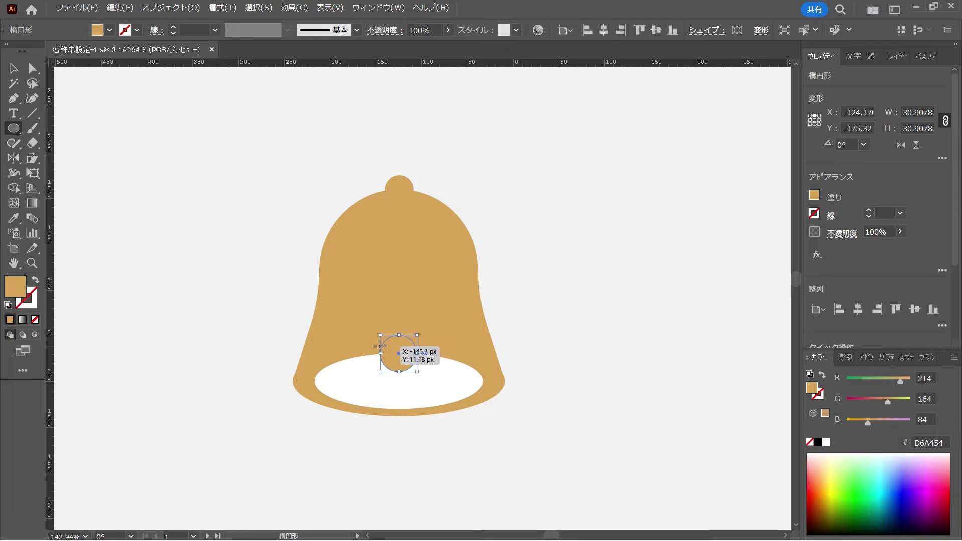
{"action": "key", "text": "v"}
{"action": "left_click", "coordinate": [107, 163]}
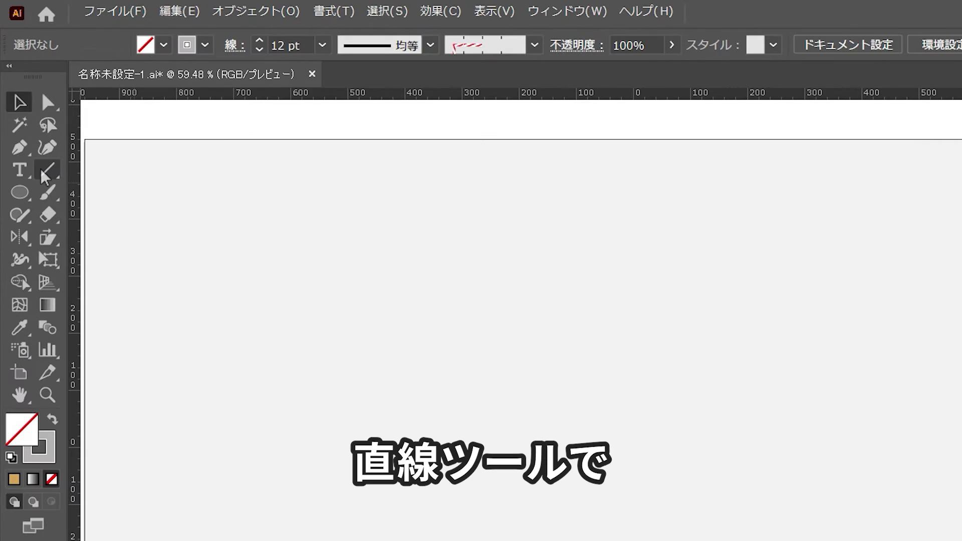
Draw a vertical grey line and give its stroke Round Cap ends
{"action": "left_click", "coordinate": [44, 171]}
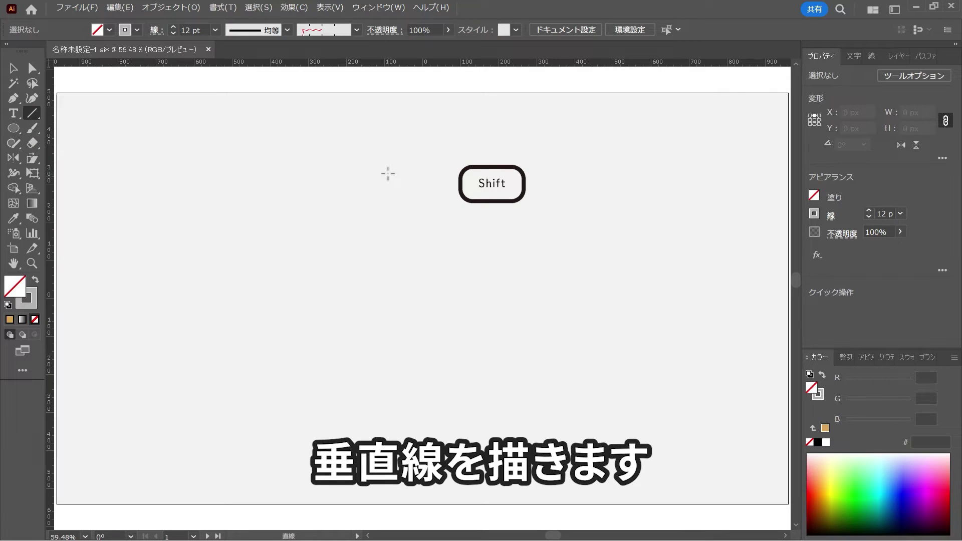
{"action": "left_click_drag", "start_coordinate": [388, 174], "coordinate": [388, 283]}
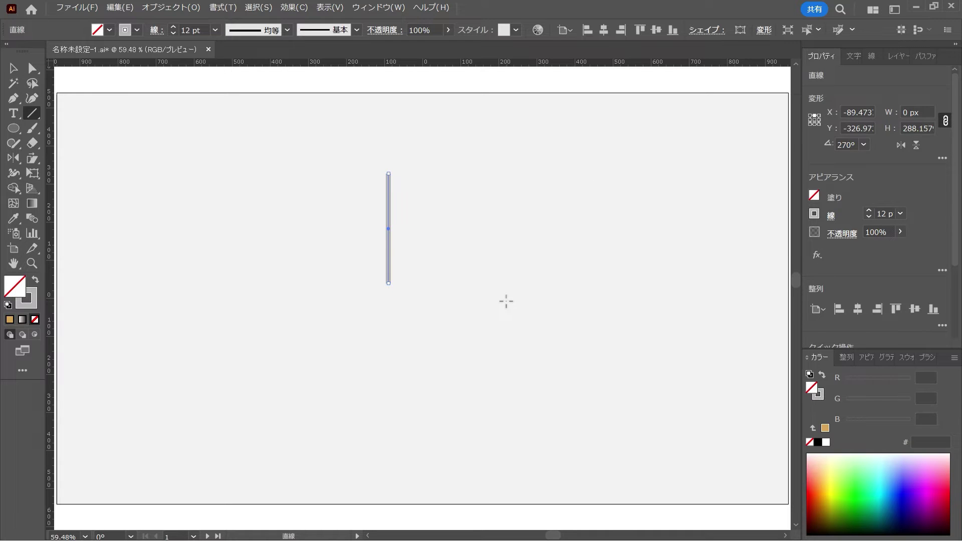
{"action": "key", "text": "v"}
{"action": "left_click", "coordinate": [872, 56]}
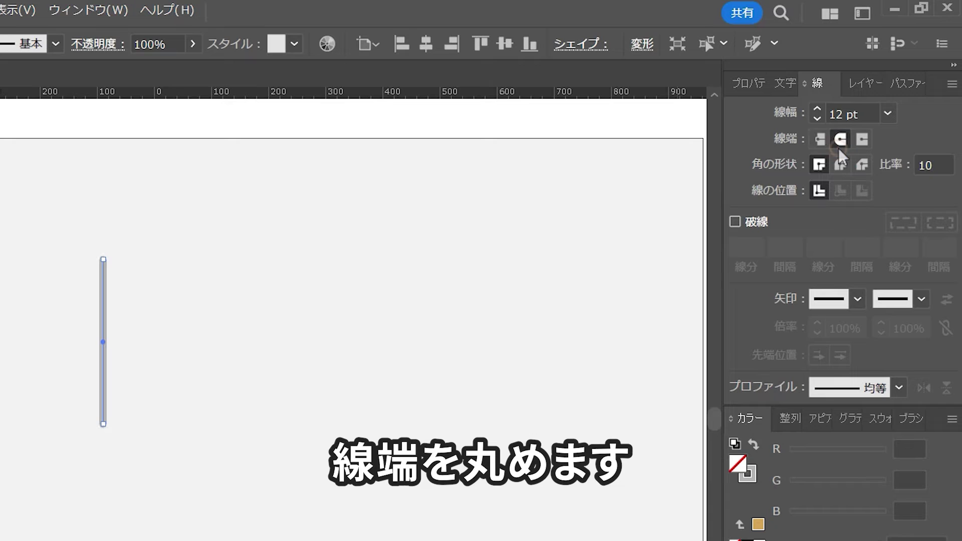
{"action": "left_click", "coordinate": [838, 147]}
{"action": "left_click", "coordinate": [419, 359]}
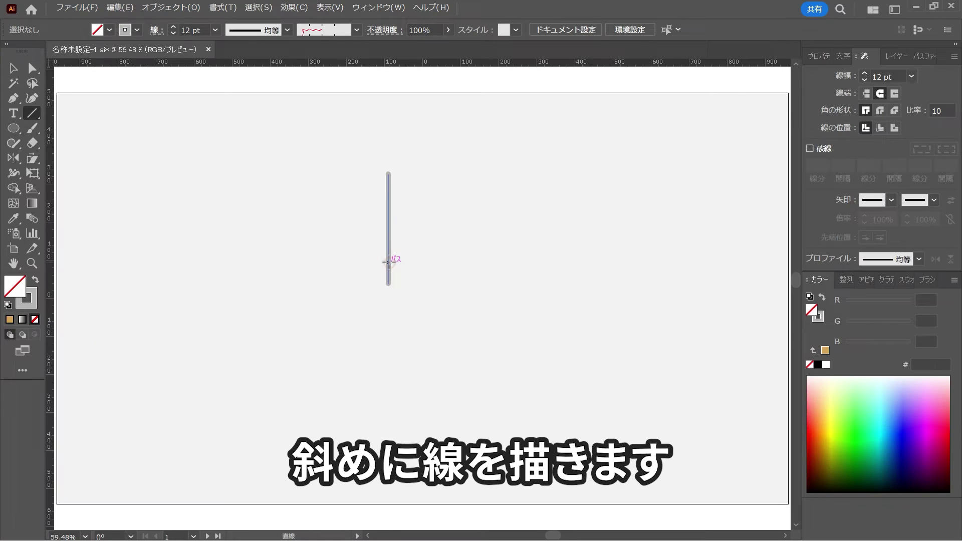
Draw a 30° branch off the line's right side and duplicate it along the line
{"action": "mouse_move", "coordinate": [389, 262]}
{"action": "left_mouse_down"}
{"action": "mouse_move", "coordinate": [415, 237]}
{"action": "mouse_move", "coordinate": [417, 249]}
{"action": "mouse_move", "coordinate": [380, 235]}
{"action": "left_mouse_up"}
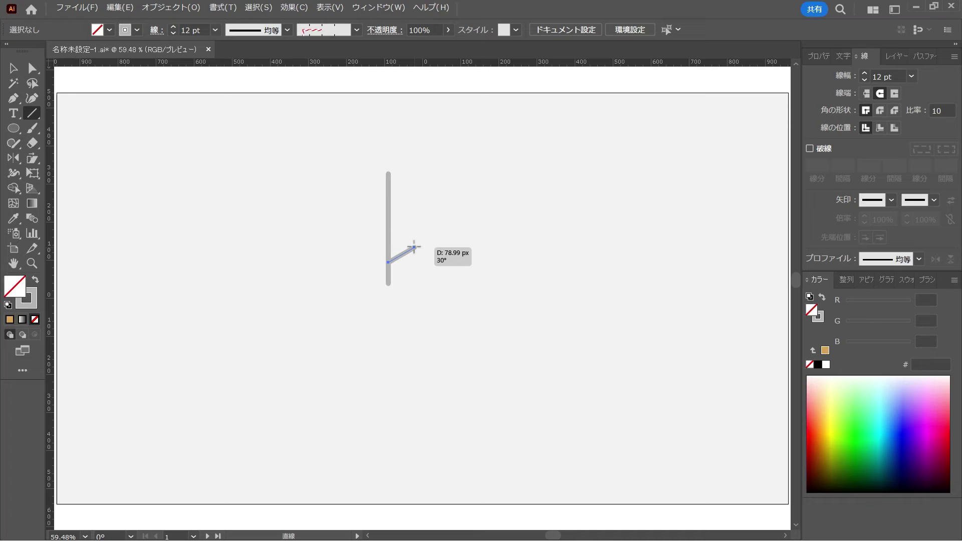
{"action": "mouse_move", "coordinate": [380, 234]}
{"action": "left_mouse_down"}
{"action": "mouse_move", "coordinate": [415, 247]}
{"action": "mouse_move", "coordinate": [401, 232]}
{"action": "mouse_move", "coordinate": [411, 203]}
{"action": "left_mouse_up"}
{"action": "key", "text": "v"}
{"action": "left_click", "coordinate": [454, 331]}
{"action": "left_click_drag", "start_coordinate": [447, 167], "coordinate": [404, 271]}
{"action": "left_click_drag", "start_coordinate": [406, 208], "coordinate": [403, 185]}
Reflect a copy of the four diagonal branches vertically across the stem base, then select the whole arm
{"action": "left_click", "coordinate": [472, 230]}
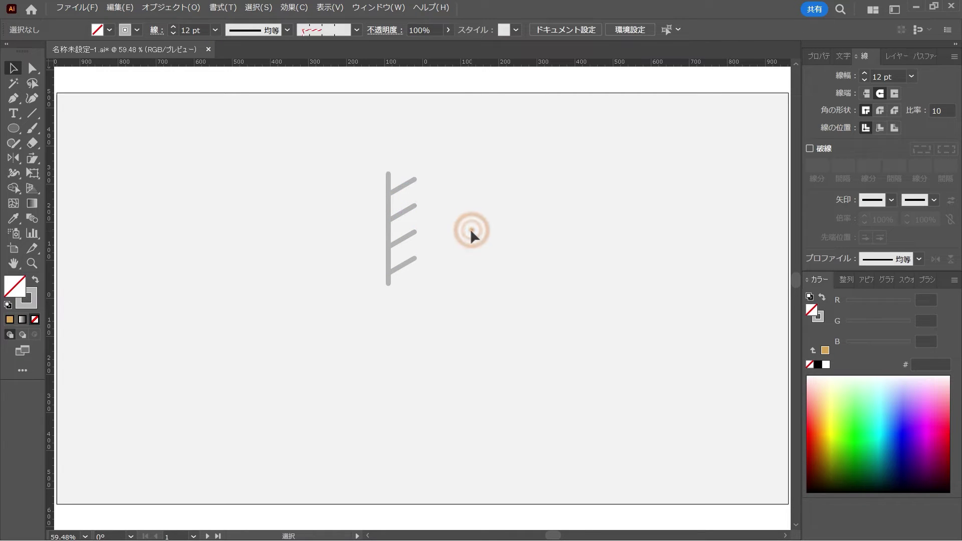
{"action": "mouse_move", "coordinate": [450, 148]}
{"action": "left_mouse_down"}
{"action": "mouse_move", "coordinate": [443, 212]}
{"action": "mouse_move", "coordinate": [408, 298]}
{"action": "left_mouse_up"}
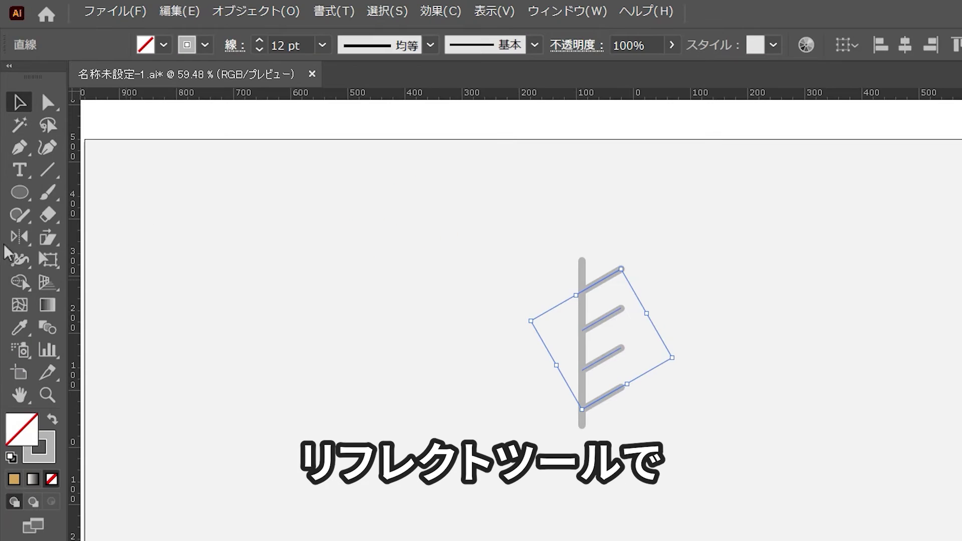
{"action": "left_click", "coordinate": [11, 239]}
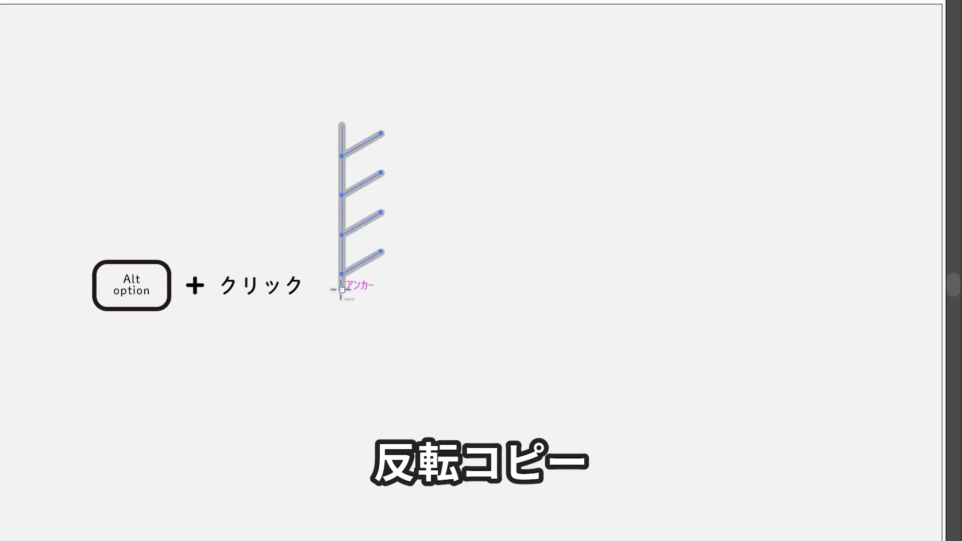
{"action": "left_click", "coordinate": [342, 290], "text": "alt"}
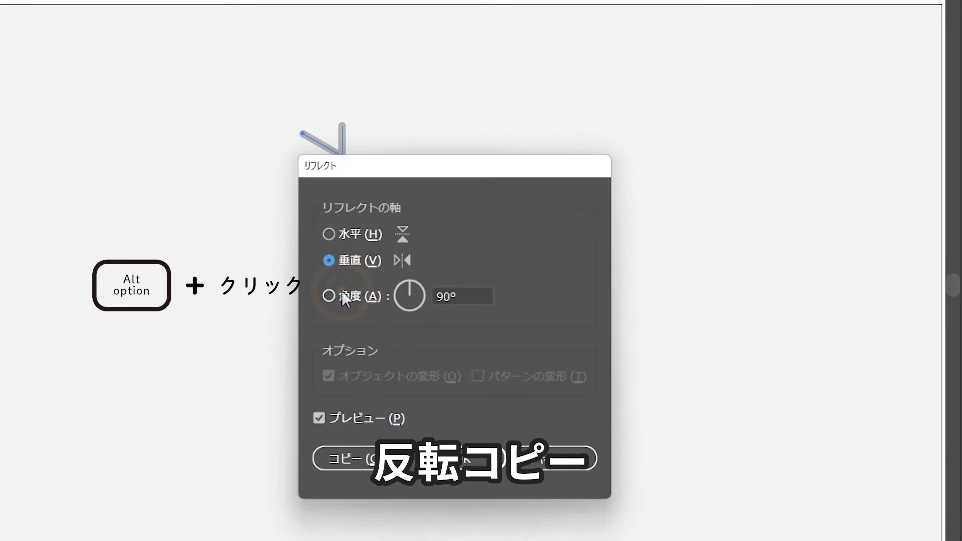
{"action": "left_click", "coordinate": [360, 459]}
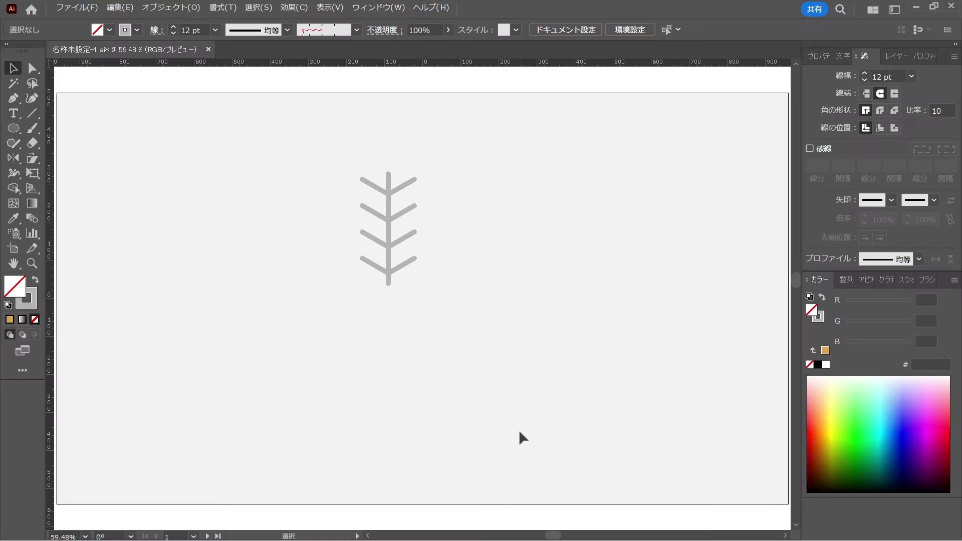
{"action": "left_click_drag", "start_coordinate": [491, 346], "coordinate": [331, 148]}
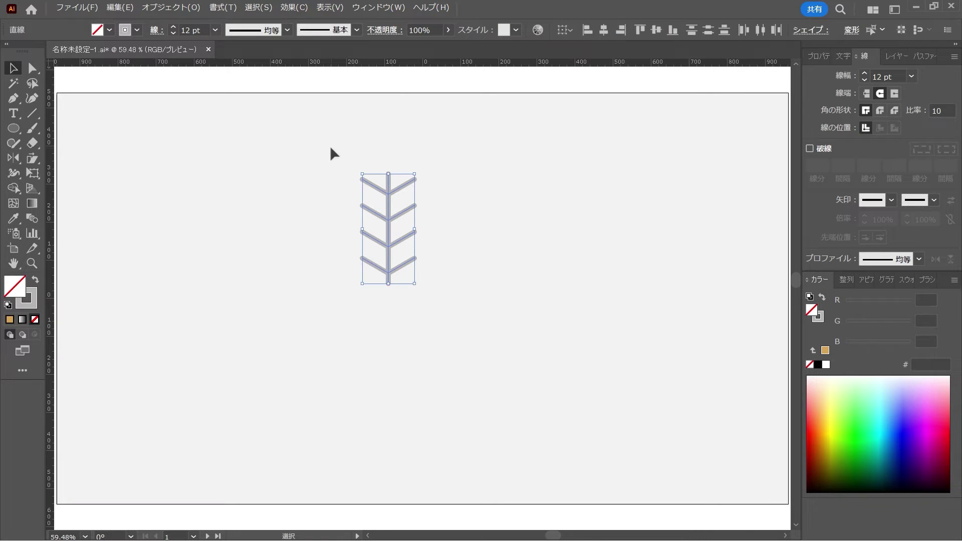
Group the arm's branch paths into one object
{"action": "left_click", "coordinate": [170, 7]}
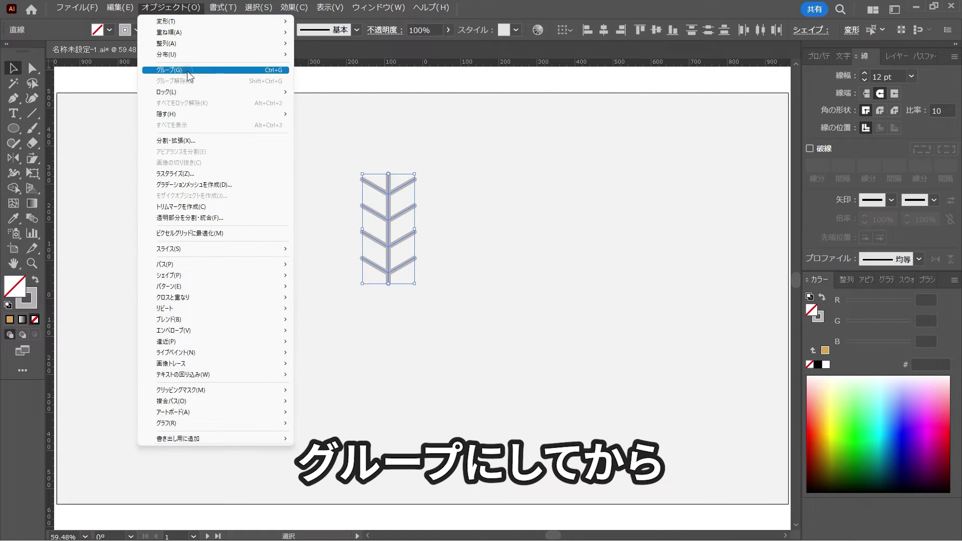
{"action": "left_click", "coordinate": [188, 74]}
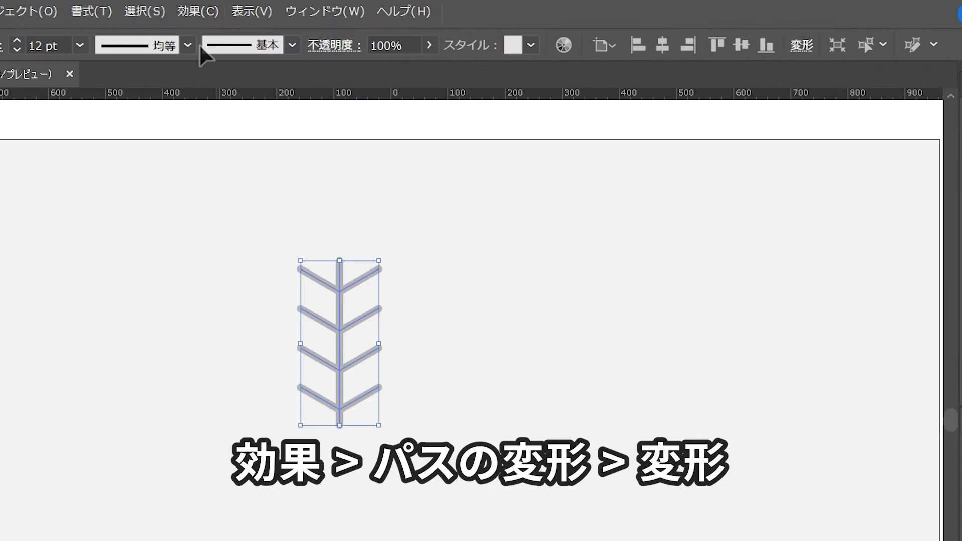
{"action": "left_click", "coordinate": [294, 7]}
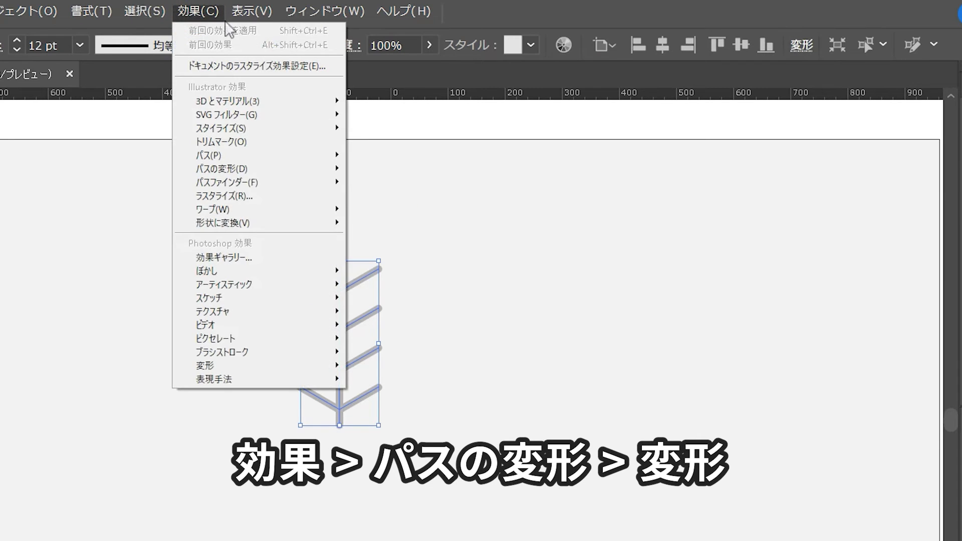
{"action": "mouse_move", "coordinate": [255, 169]}
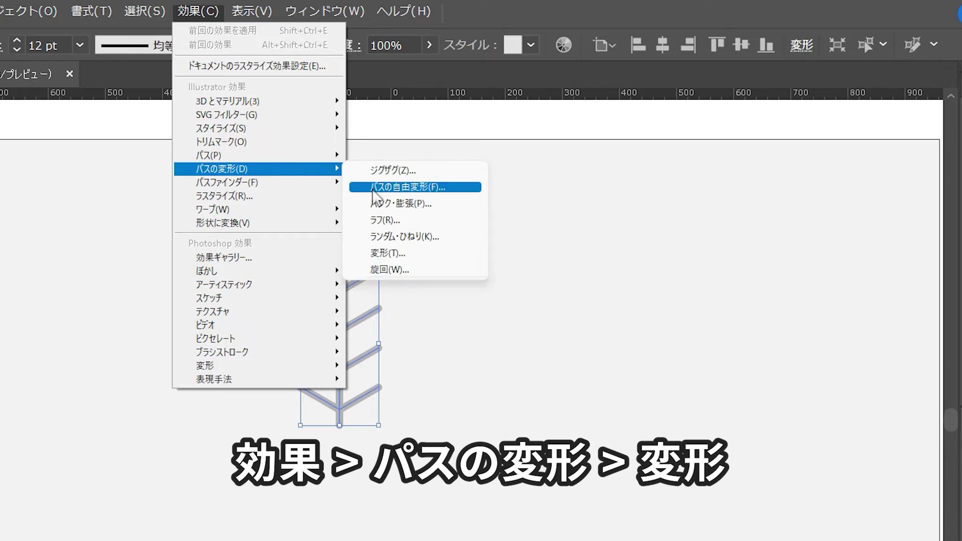
{"action": "left_click", "coordinate": [391, 254]}
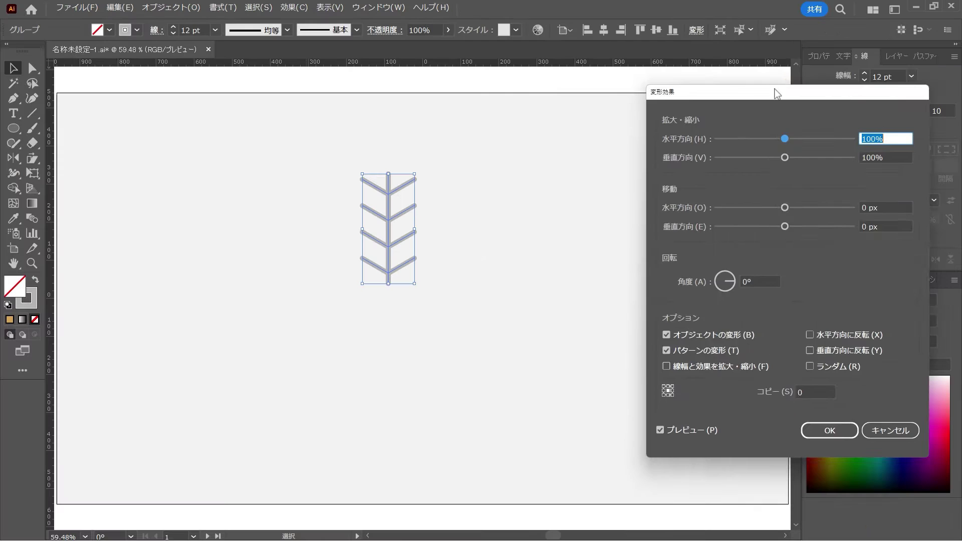
{"action": "left_click_drag", "start_coordinate": [776, 93], "coordinate": [586, 91]}
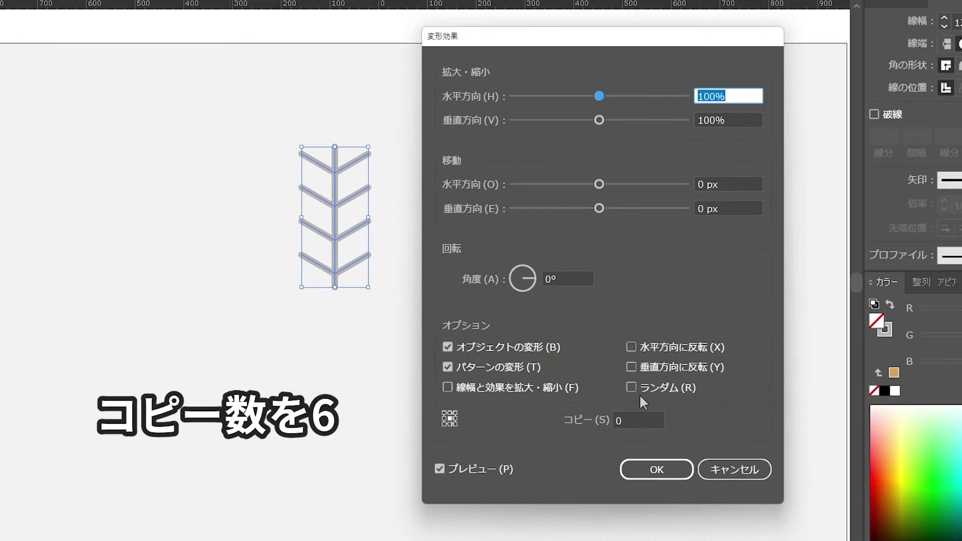
Apply a Transform effect with 6 copies at a 60° angle around the bottom reference point
{"action": "left_click", "coordinate": [613, 387]}
{"action": "type", "text": "6"}
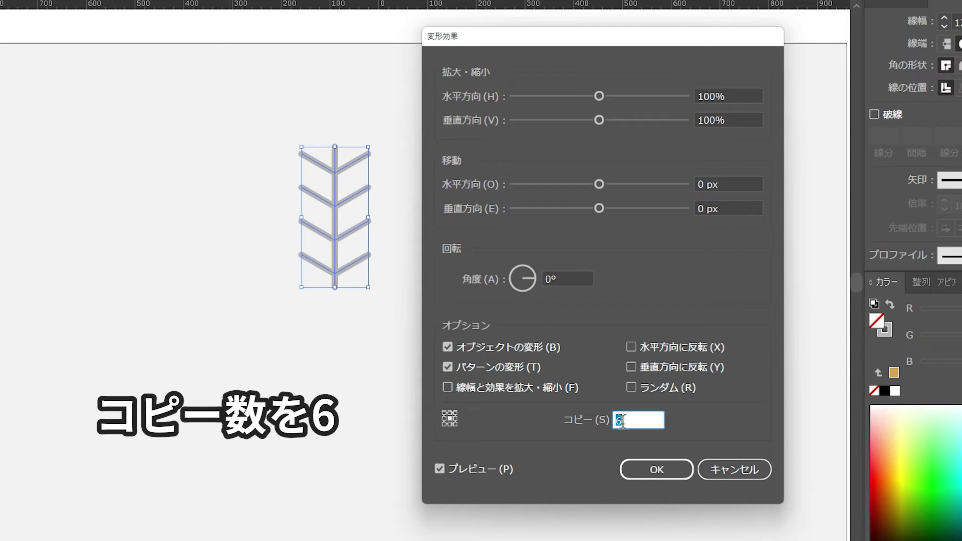
{"action": "left_click", "coordinate": [563, 277]}
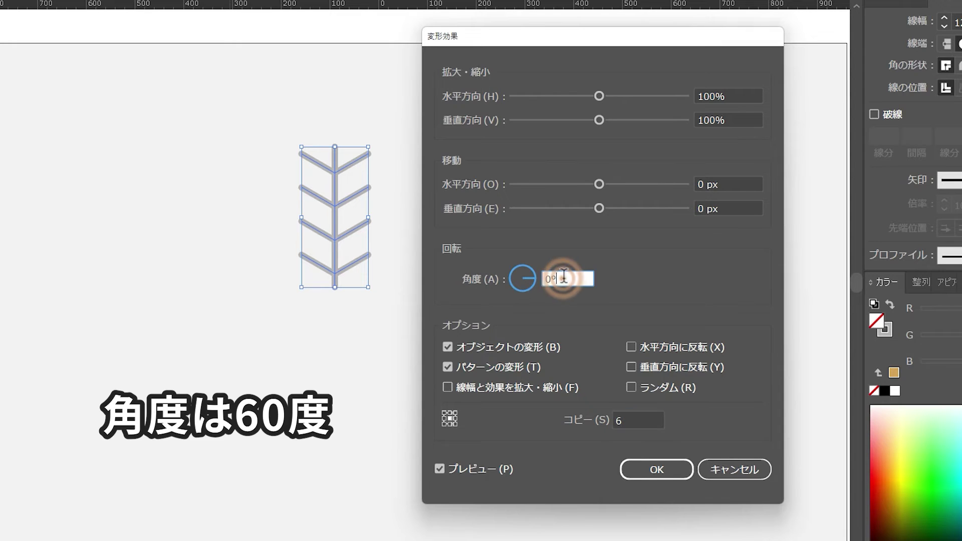
{"action": "double_click", "coordinate": [565, 278]}
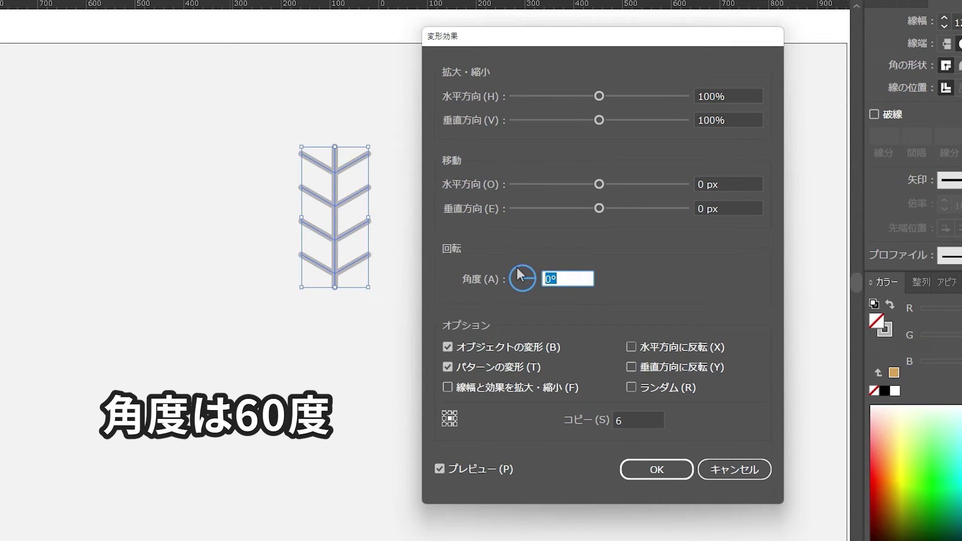
{"action": "type", "text": "60"}
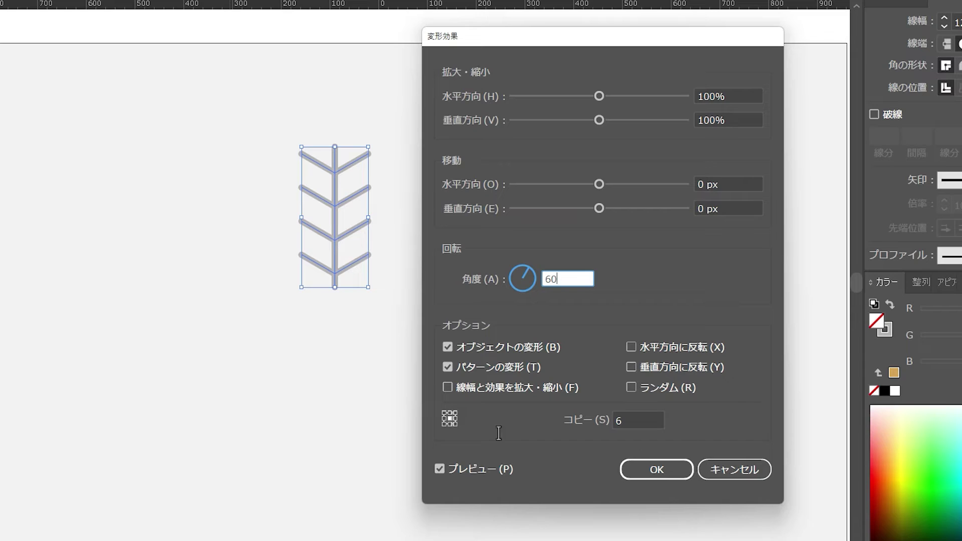
{"action": "left_click", "coordinate": [470, 441]}
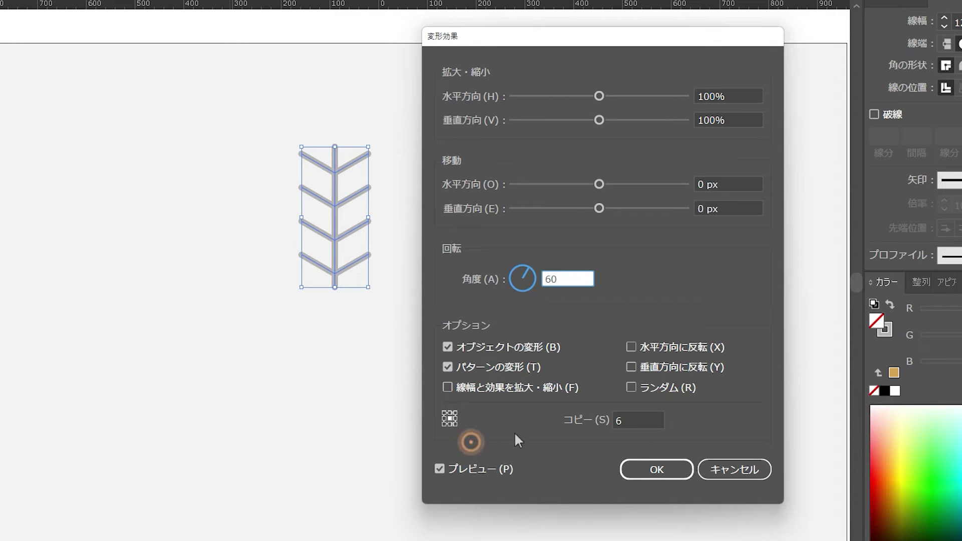
{"action": "left_click", "coordinate": [625, 421]}
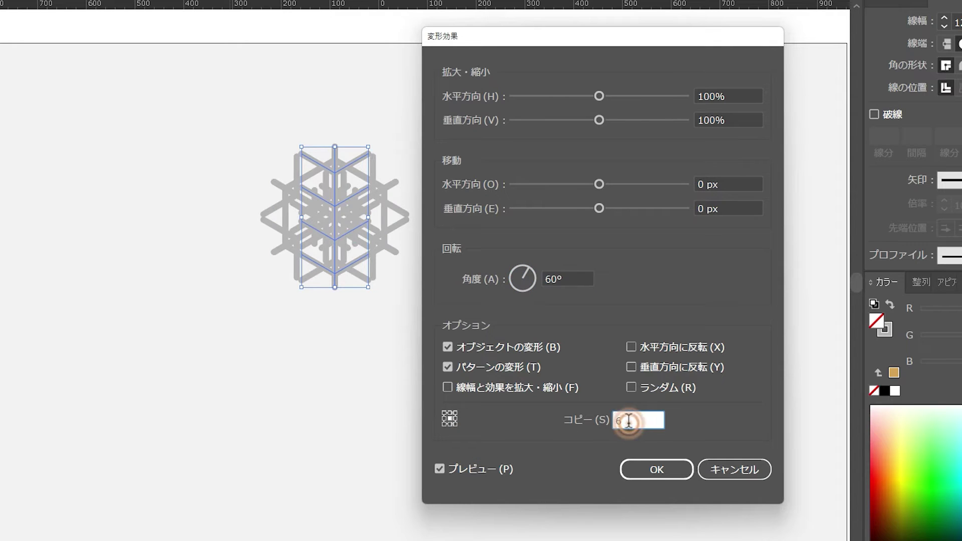
{"action": "left_click", "coordinate": [449, 424]}
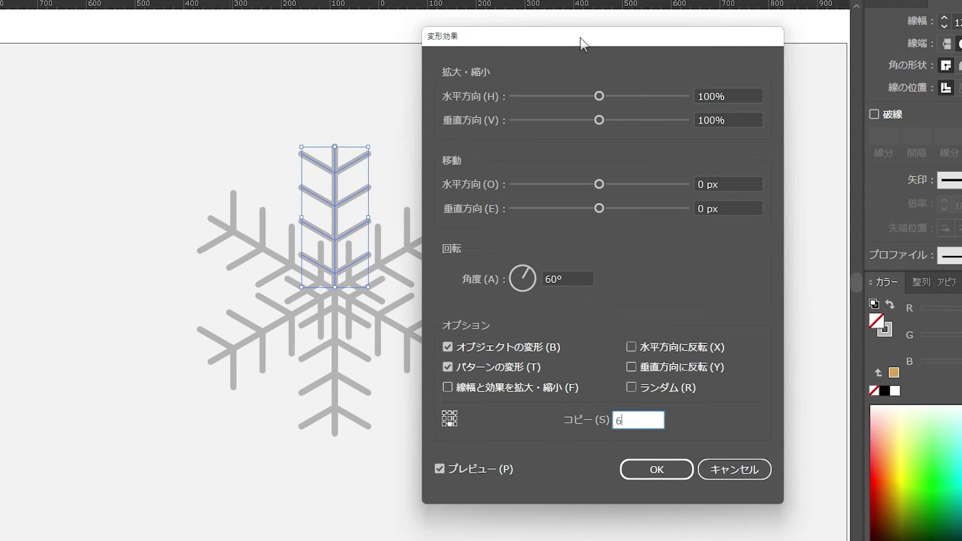
{"action": "left_click_drag", "start_coordinate": [581, 43], "coordinate": [656, 38]}
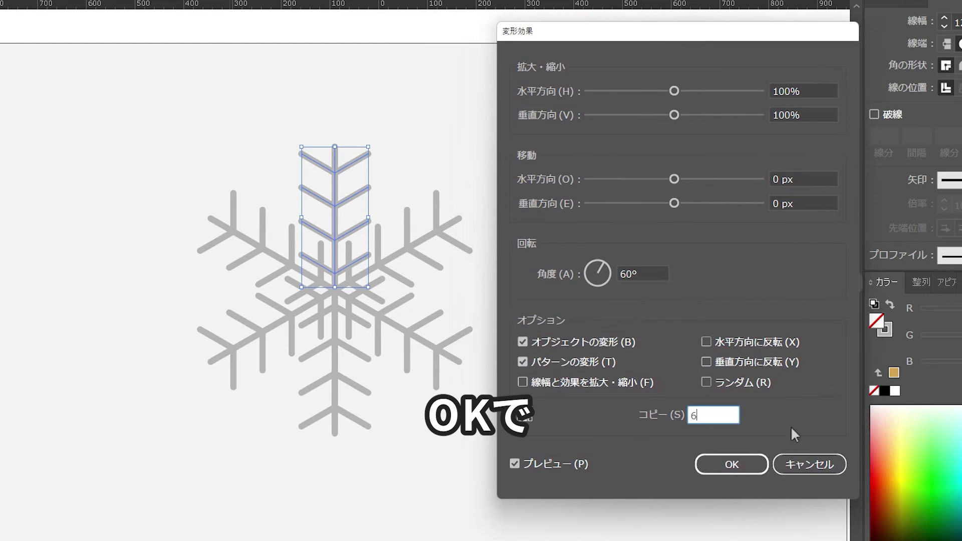
{"action": "left_click", "coordinate": [731, 464]}
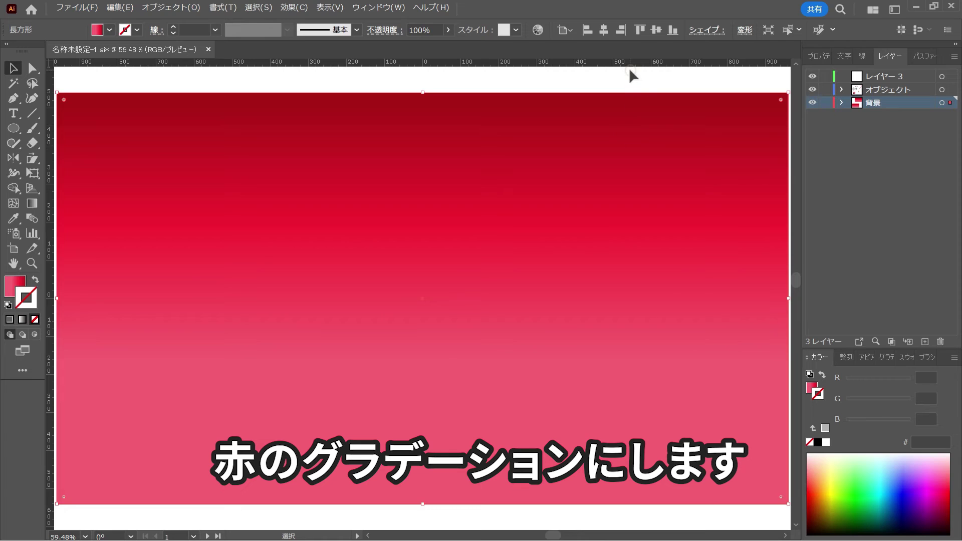
Give the background an AA1414–F51E32–F55F73 vertical gradient, dock the Color panel, and draw a small red rectangle
{"action": "left_click", "coordinate": [629, 70]}
{"action": "left_click", "coordinate": [559, 222]}
{"action": "left_click", "coordinate": [32, 203]}
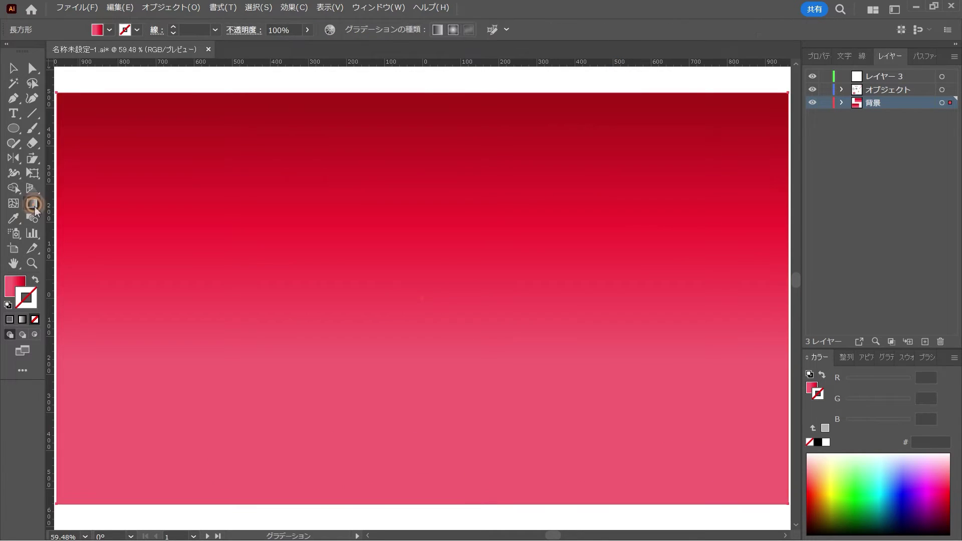
{"action": "left_click", "coordinate": [424, 215]}
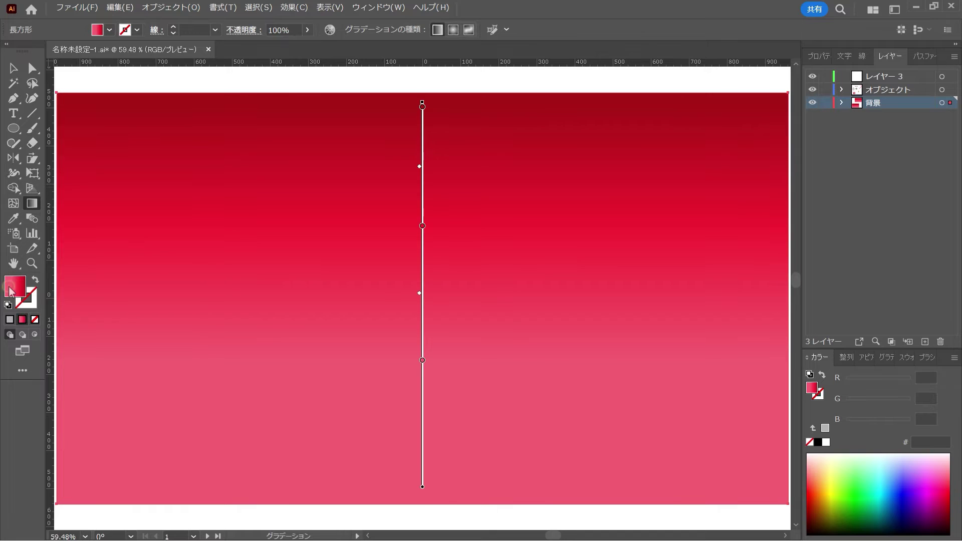
{"action": "double_click", "coordinate": [422, 106]}
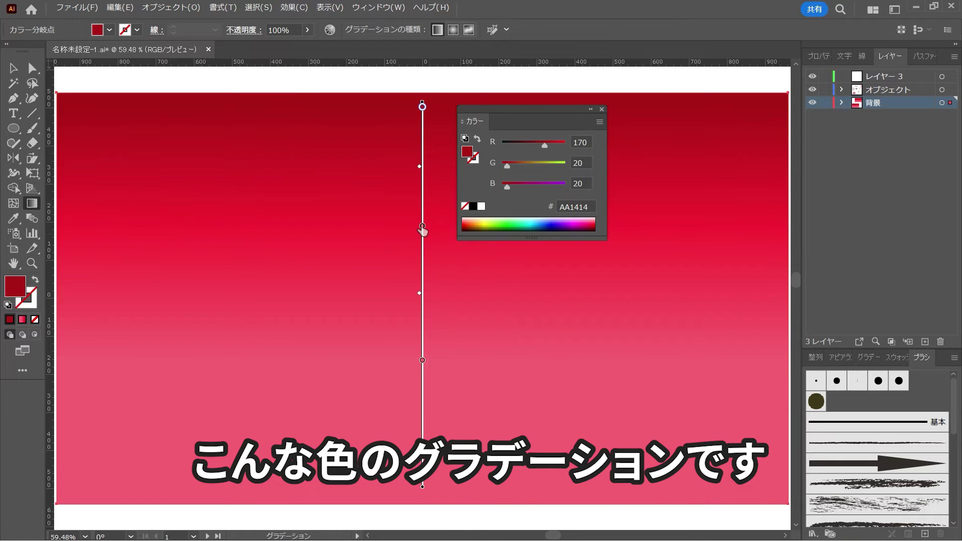
{"action": "left_click", "coordinate": [422, 226]}
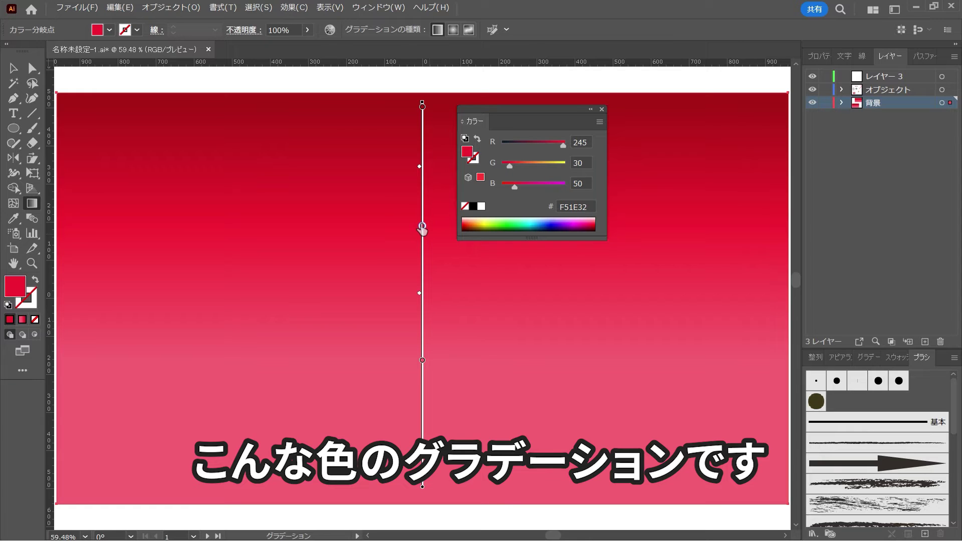
{"action": "left_click", "coordinate": [422, 361]}
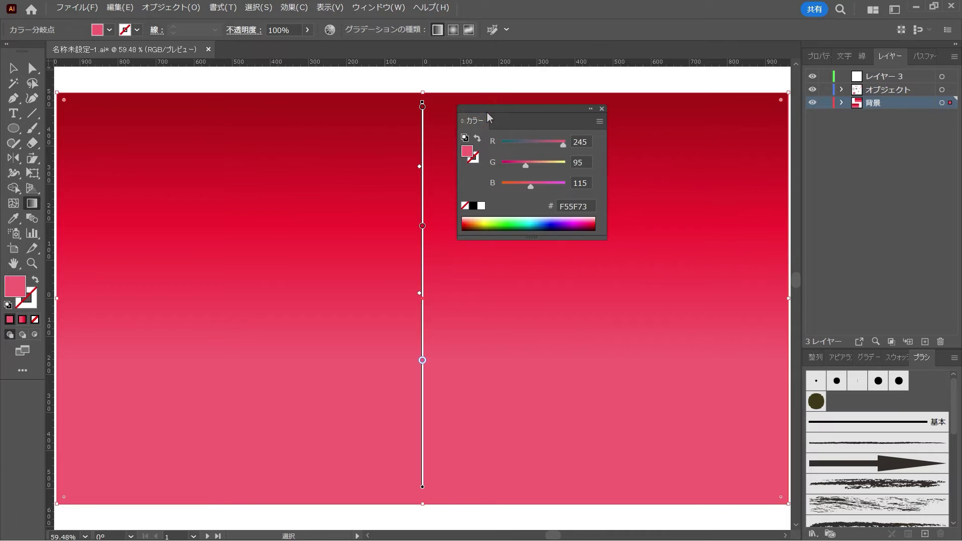
{"action": "left_click_drag", "start_coordinate": [482, 121], "coordinate": [830, 373]}
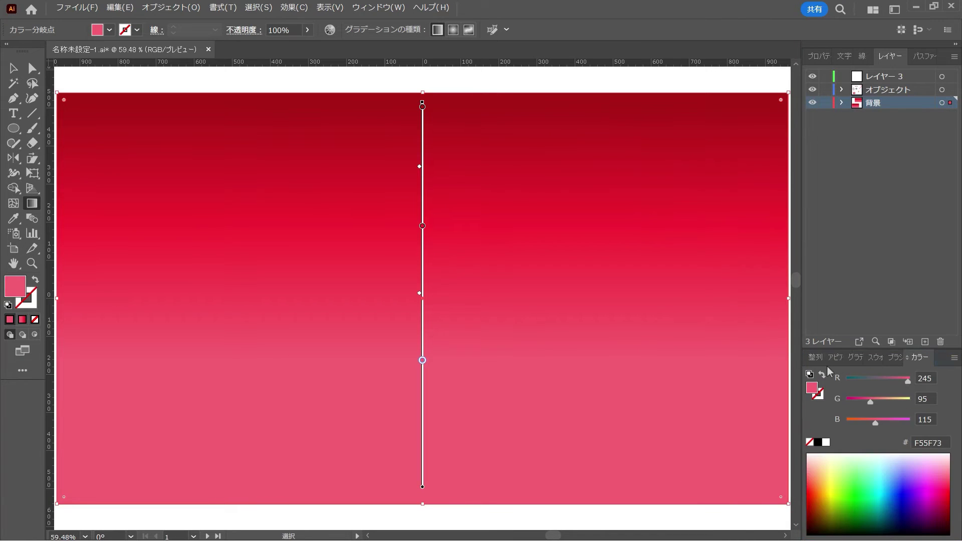
{"action": "left_click_drag", "start_coordinate": [225, 206], "coordinate": [236, 266]}
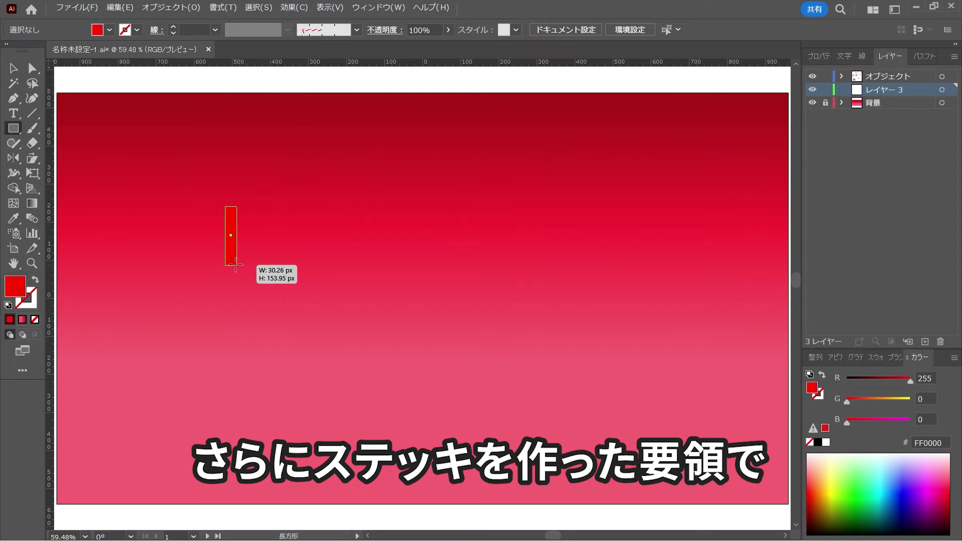
Create a white rectangle beside the red one to form a red-and-white stripe pair
{"action": "mouse_move", "coordinate": [236, 265]}
{"action": "left_mouse_down"}
{"action": "mouse_move", "coordinate": [229, 429]}
{"action": "mouse_move", "coordinate": [258, 414]}
{"action": "mouse_move", "coordinate": [243, 419]}
{"action": "left_mouse_up"}
{"action": "key", "text": "v"}
{"action": "left_click", "coordinate": [248, 398]}
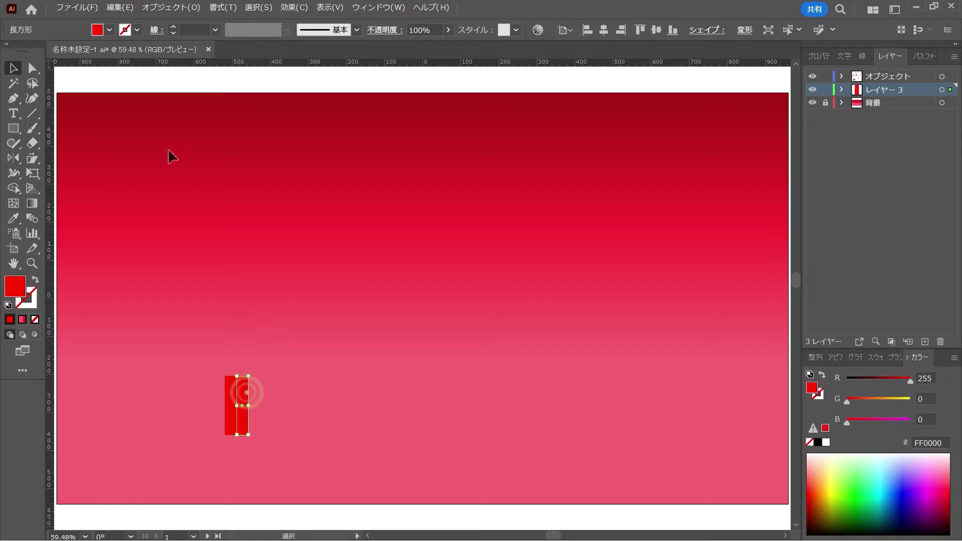
{"action": "left_click", "coordinate": [111, 30]}
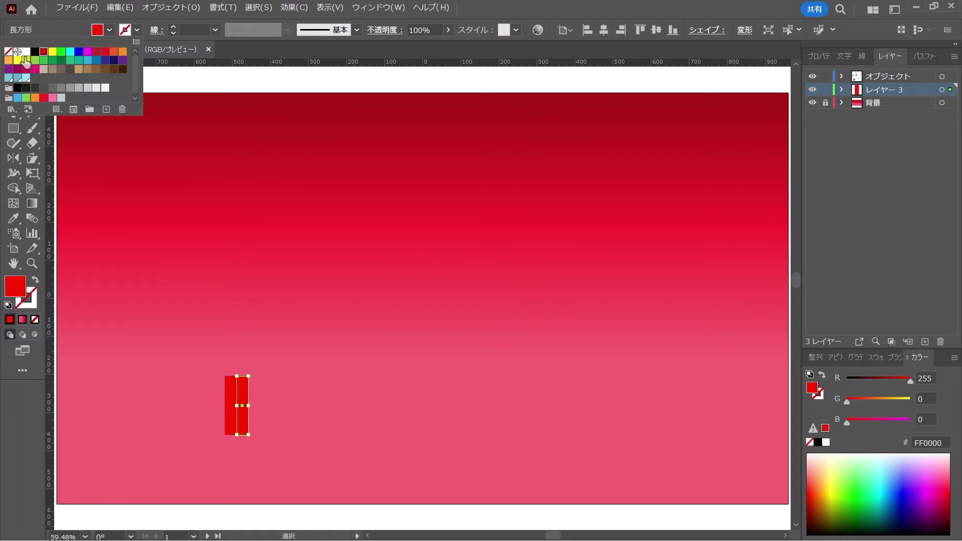
{"action": "left_click", "coordinate": [26, 51]}
{"action": "left_click", "coordinate": [332, 317]}
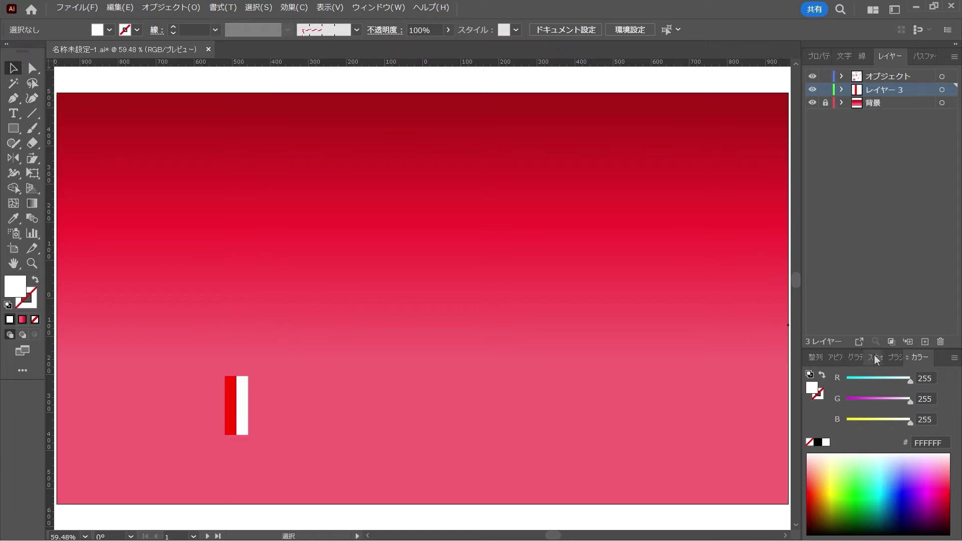
Drag the red and white stripes into the floating Swatches panel as a new pattern swatch
{"action": "mouse_move", "coordinate": [874, 355]}
{"action": "left_mouse_down"}
{"action": "mouse_move", "coordinate": [478, 361]}
{"action": "mouse_move", "coordinate": [317, 340]}
{"action": "mouse_move", "coordinate": [278, 304]}
{"action": "mouse_move", "coordinate": [308, 293]}
{"action": "left_mouse_up"}
{"action": "left_click", "coordinate": [190, 333]}
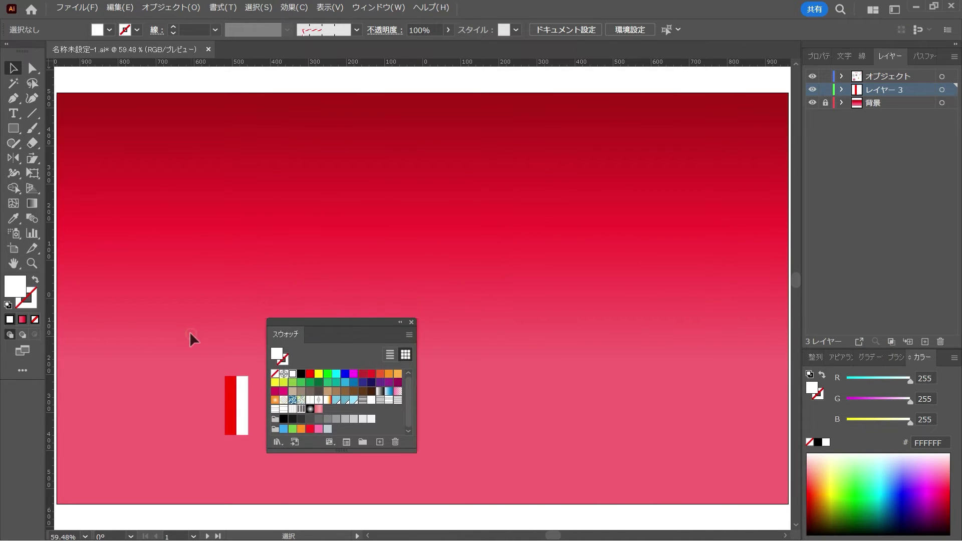
{"action": "mouse_move", "coordinate": [190, 333]}
{"action": "left_mouse_down"}
{"action": "mouse_move", "coordinate": [250, 435]}
{"action": "mouse_move", "coordinate": [328, 409]}
{"action": "left_mouse_up"}
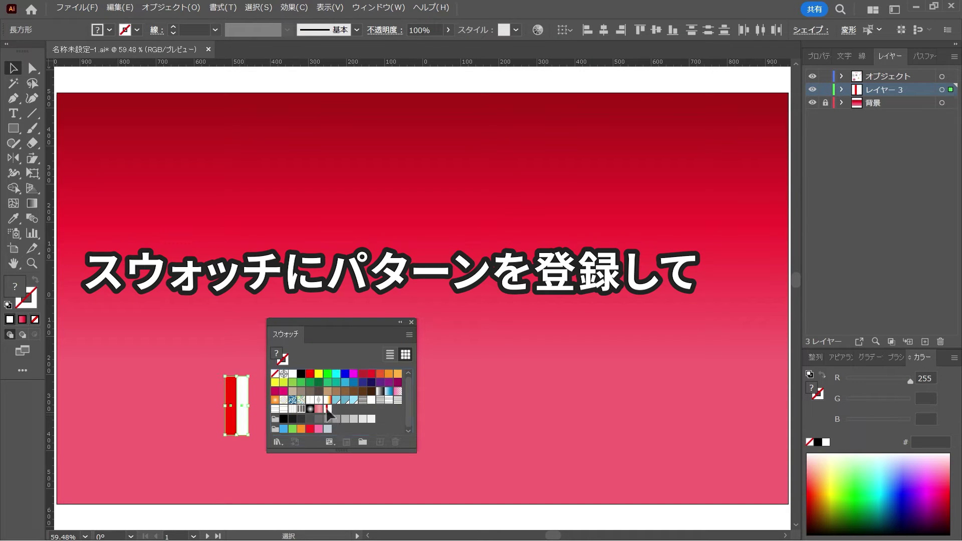
{"action": "left_click", "coordinate": [460, 396]}
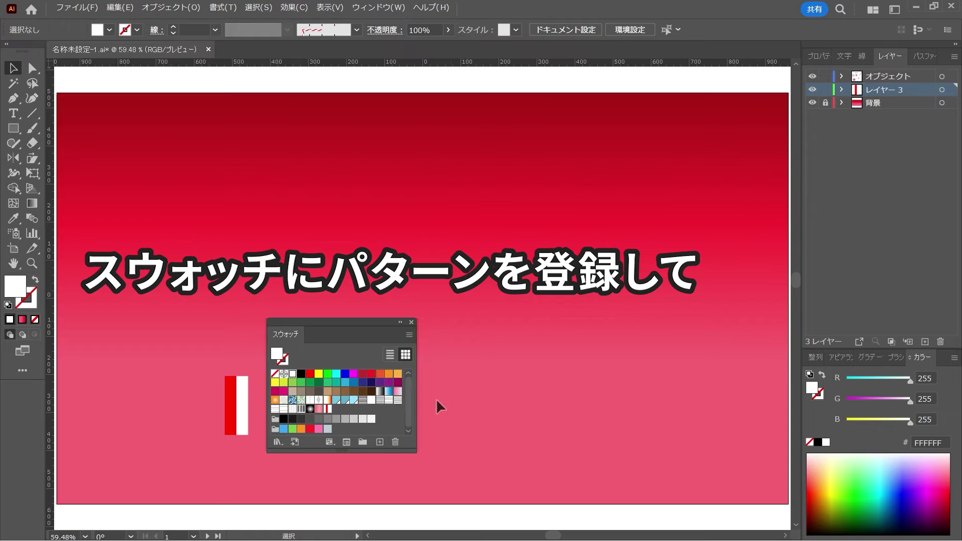
Delete the loose stripe rectangles and draw an artboard-sized rectangle filled with the stripe pattern
{"action": "left_click", "coordinate": [248, 418]}
{"action": "key", "text": "Delete"}
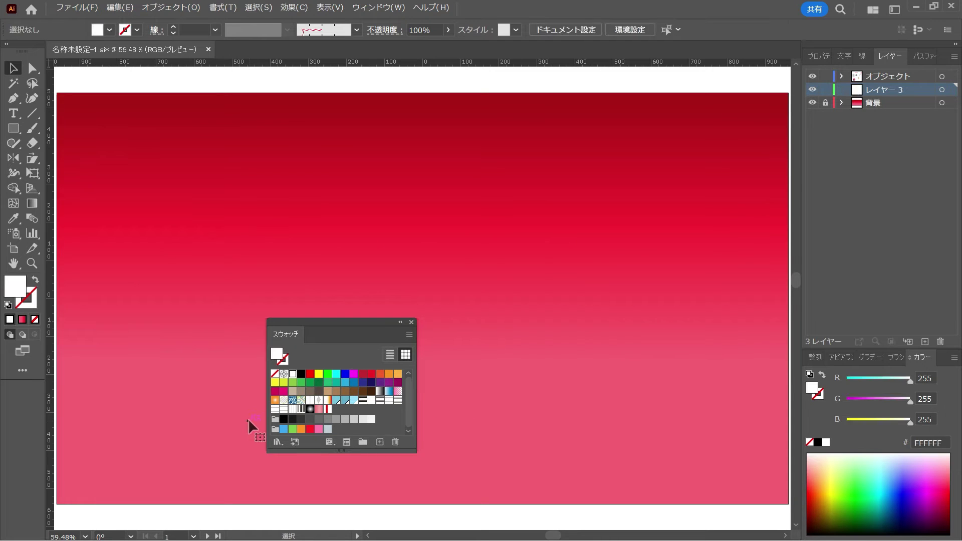
{"action": "mouse_move", "coordinate": [300, 323]}
{"action": "left_mouse_down"}
{"action": "mouse_move", "coordinate": [370, 360]}
{"action": "mouse_move", "coordinate": [852, 358]}
{"action": "left_mouse_up"}
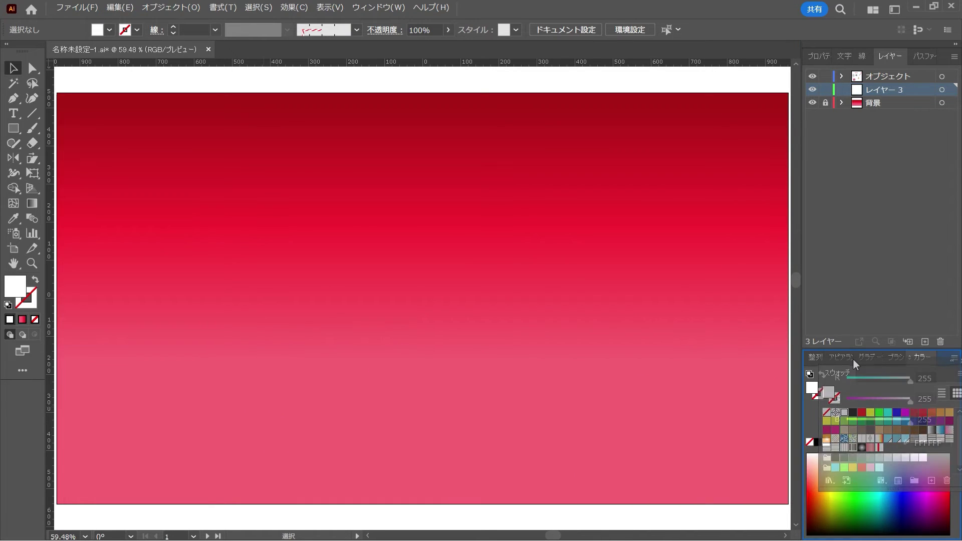
{"action": "key", "text": "m"}
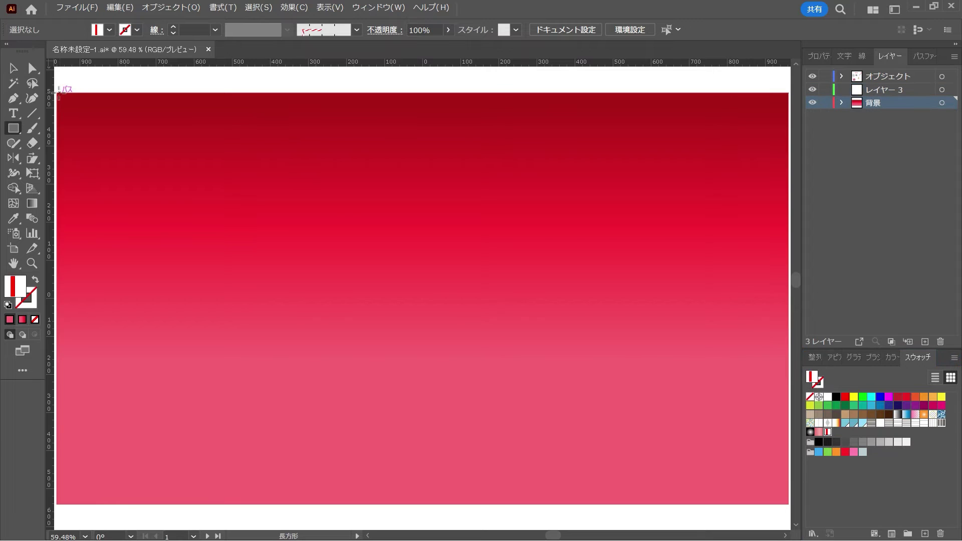
{"action": "left_click_drag", "start_coordinate": [56, 92], "coordinate": [774, 486]}
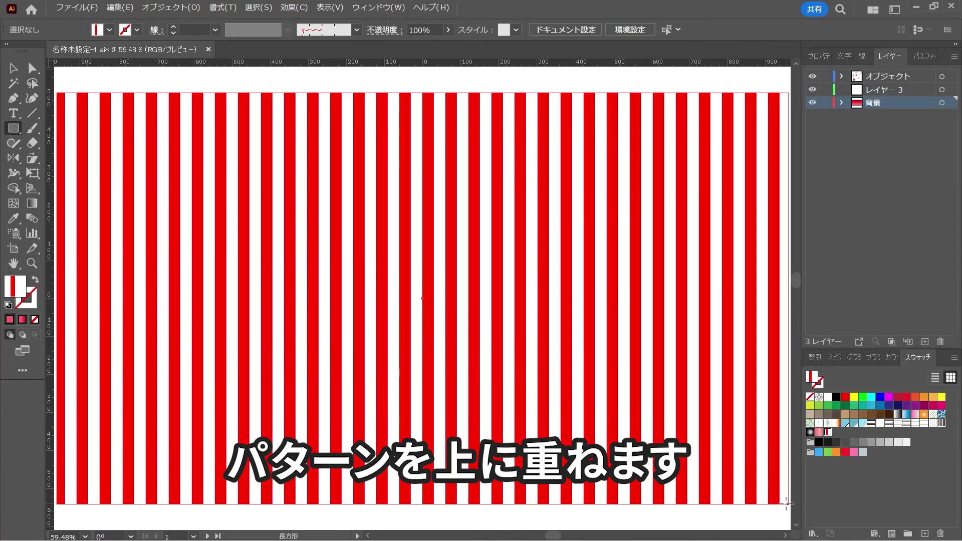
{"action": "left_click_drag", "start_coordinate": [774, 485], "coordinate": [788, 504]}
Set the striped rectangle's blend mode to Overlay in the Transparency panel
{"action": "key", "text": "v"}
{"action": "left_click", "coordinate": [378, 7]}
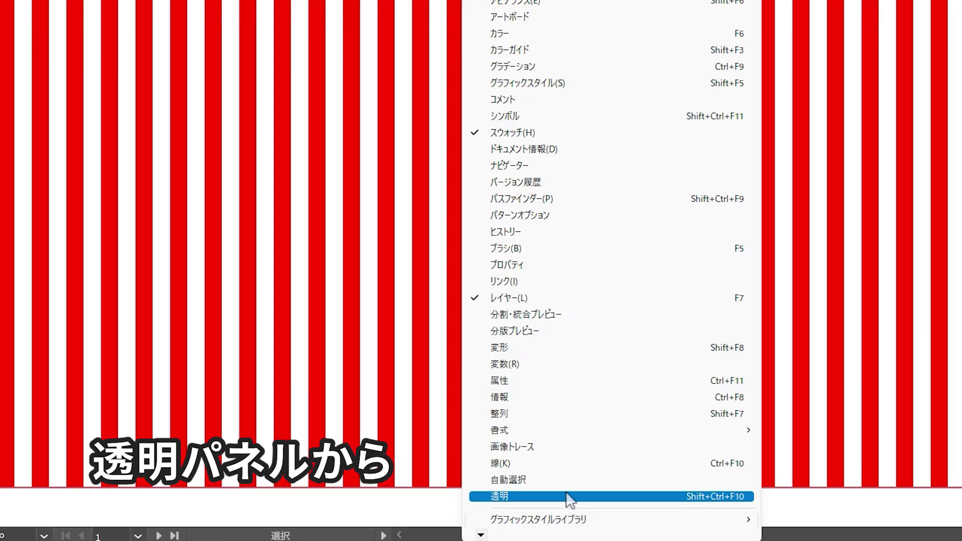
{"action": "left_click", "coordinate": [570, 499]}
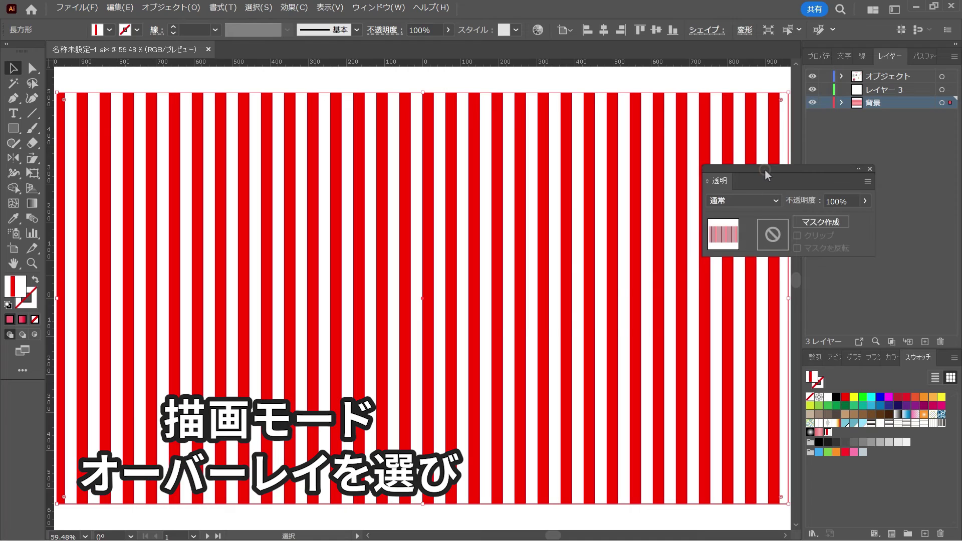
{"action": "left_click_drag", "start_coordinate": [765, 170], "coordinate": [549, 242]}
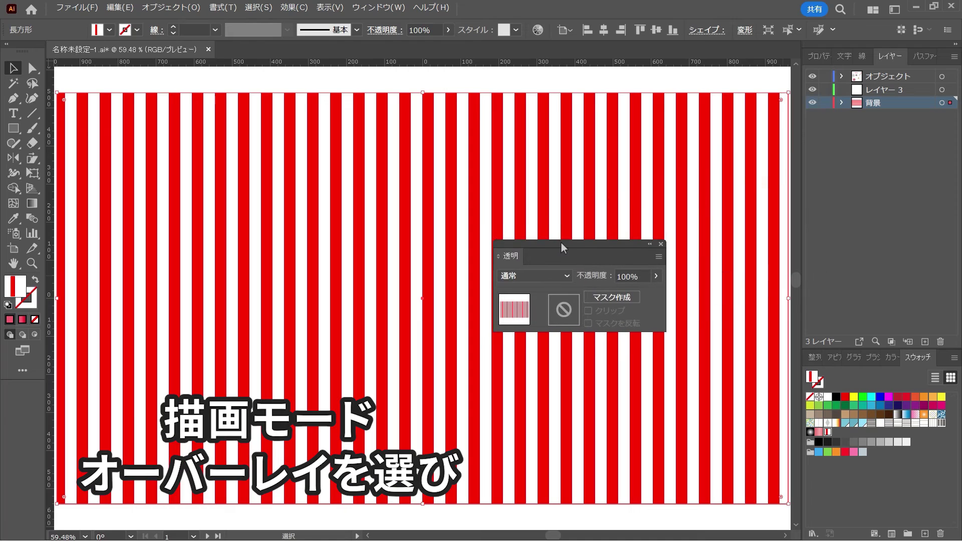
{"action": "left_click", "coordinate": [563, 275]}
{"action": "left_click", "coordinate": [563, 370]}
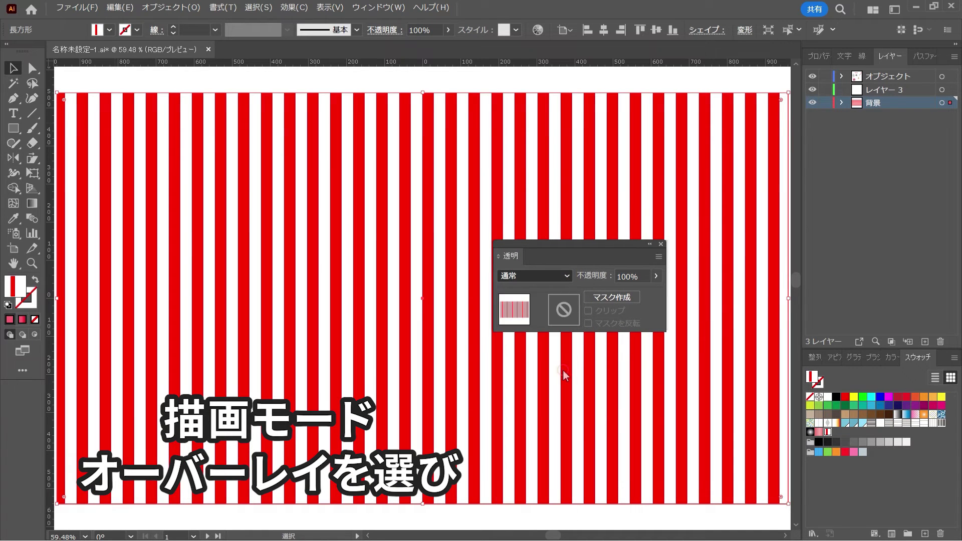
{"action": "left_click", "coordinate": [566, 275]}
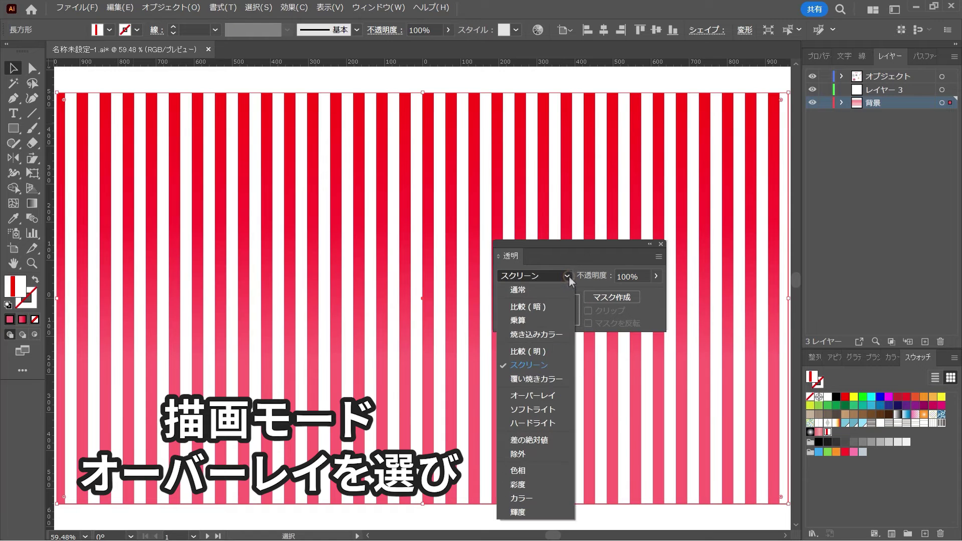
{"action": "left_click", "coordinate": [566, 397]}
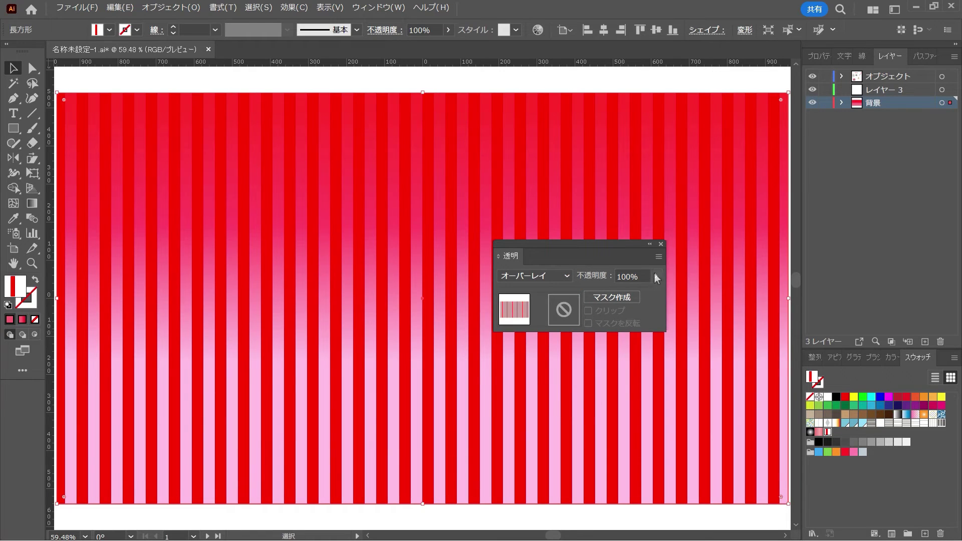
Lower the striped rectangle's opacity to 10% and deselect it
{"action": "left_click", "coordinate": [655, 276]}
{"action": "left_click_drag", "start_coordinate": [654, 293], "coordinate": [612, 294]}
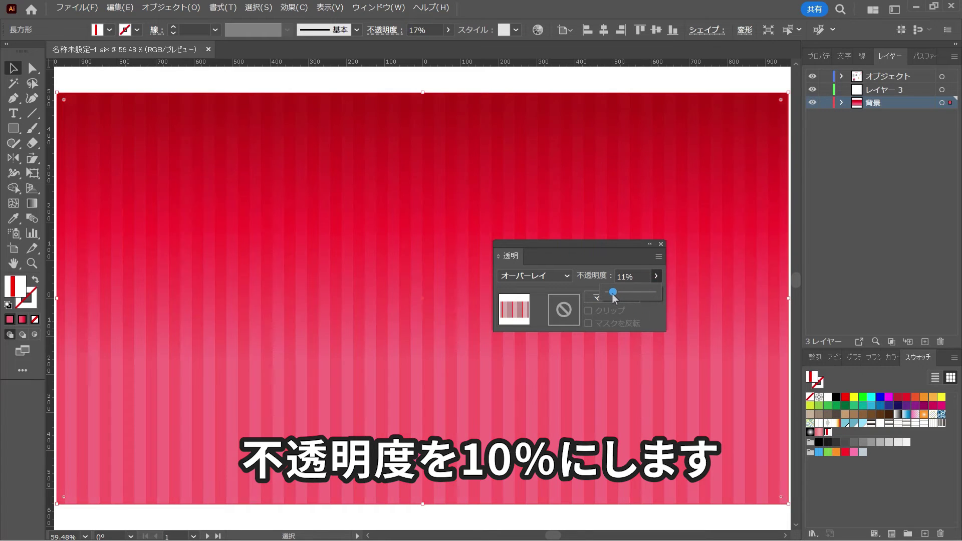
{"action": "left_click", "coordinate": [634, 277]}
{"action": "type", "text": "10"}
{"action": "key", "text": "Return"}
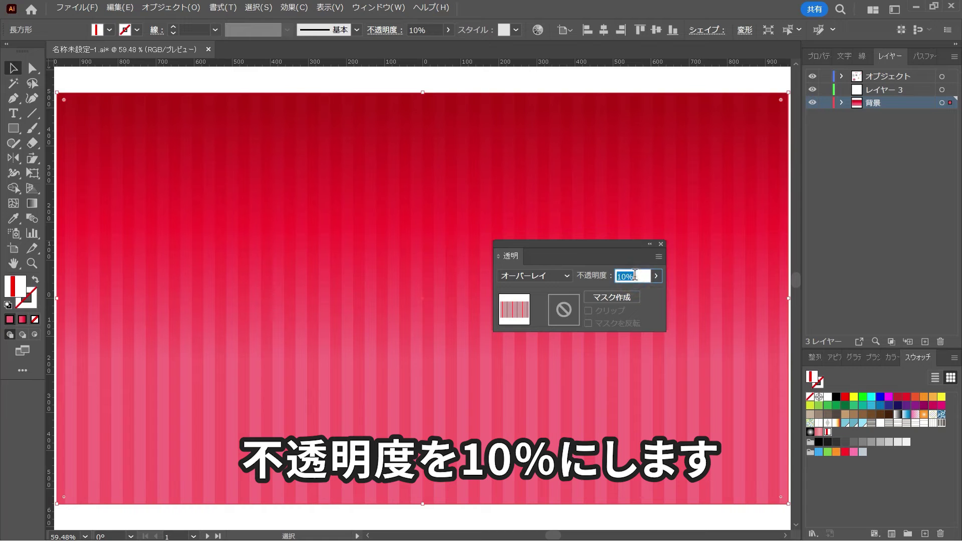
{"action": "left_click", "coordinate": [657, 81]}
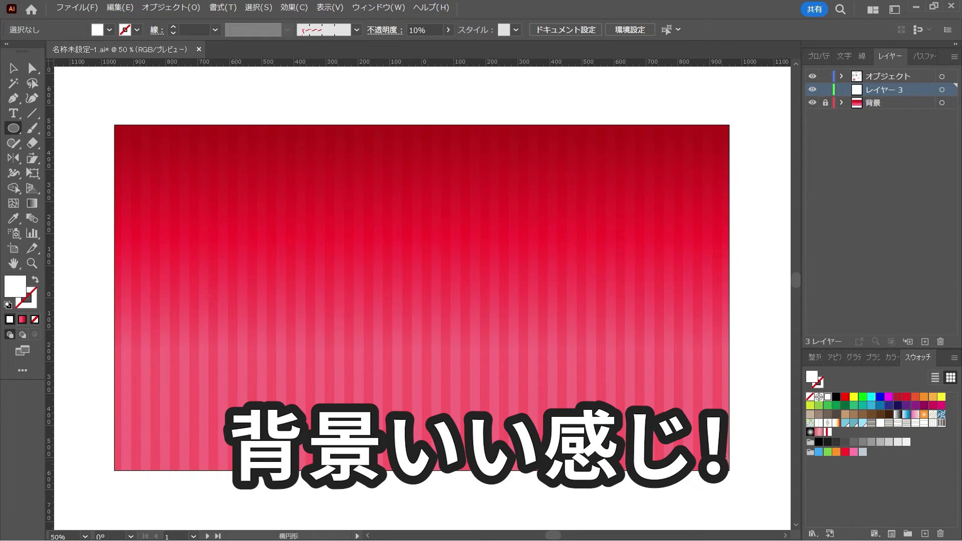
Draw overlapping white circles along the bottom-right edge, getting smaller toward the left
{"action": "left_click_drag", "start_coordinate": [720, 459], "coordinate": [634, 385]}
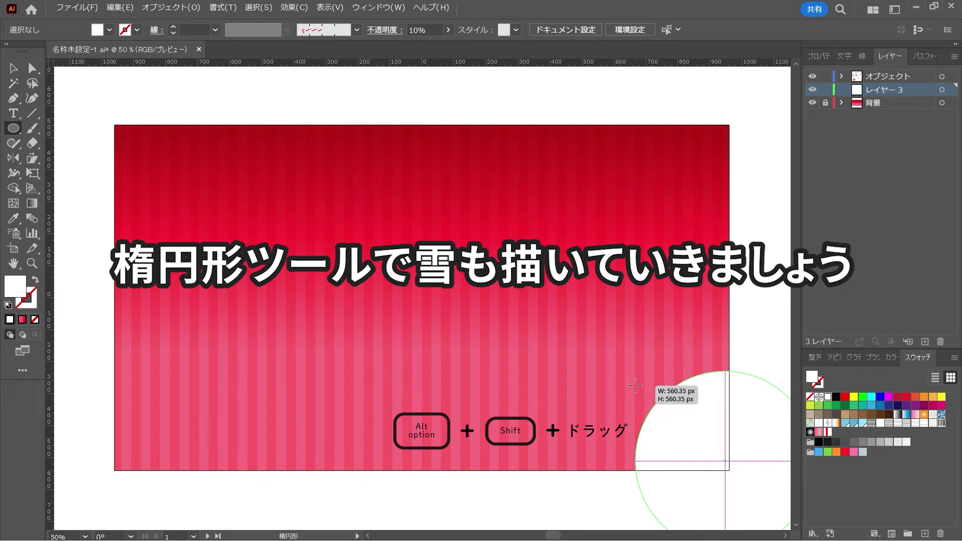
{"action": "left_click_drag", "start_coordinate": [635, 385], "coordinate": [646, 382]}
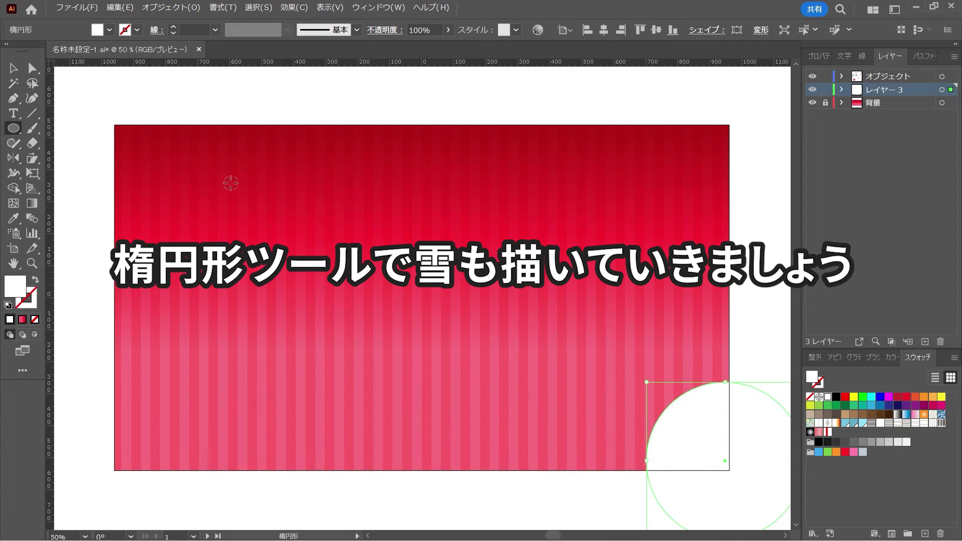
{"action": "left_click_drag", "start_coordinate": [766, 487], "coordinate": [748, 462]}
{"action": "left_click_drag", "start_coordinate": [617, 444], "coordinate": [664, 476]}
{"action": "left_click_drag", "start_coordinate": [511, 397], "coordinate": [595, 466]}
{"action": "left_click_drag", "start_coordinate": [451, 440], "coordinate": [473, 527]}
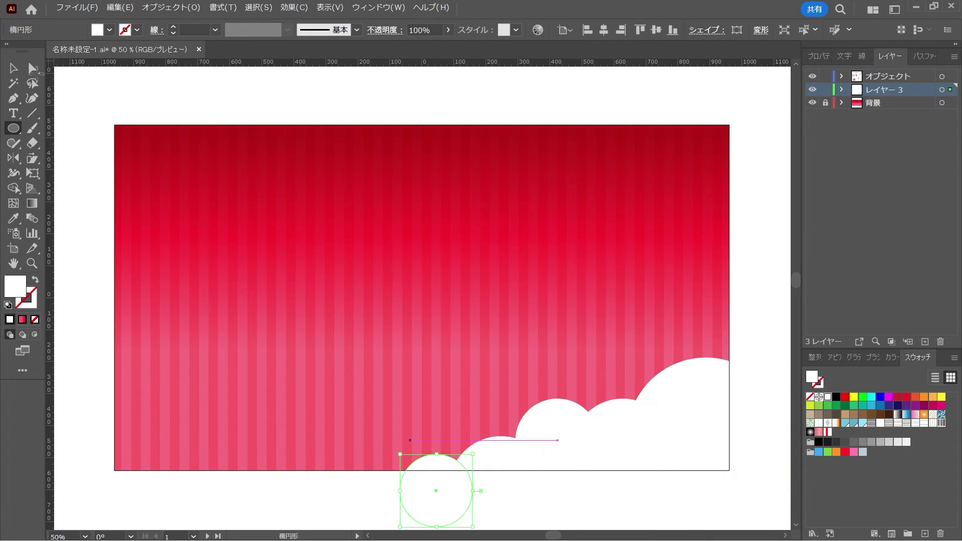
Nudge the small left circle into place and select all the cloud circles
{"action": "key", "text": "v"}
{"action": "left_click_drag", "start_coordinate": [439, 472], "coordinate": [667, 420]}
{"action": "left_click", "coordinate": [522, 216]}
{"action": "left_click", "coordinate": [429, 461]}
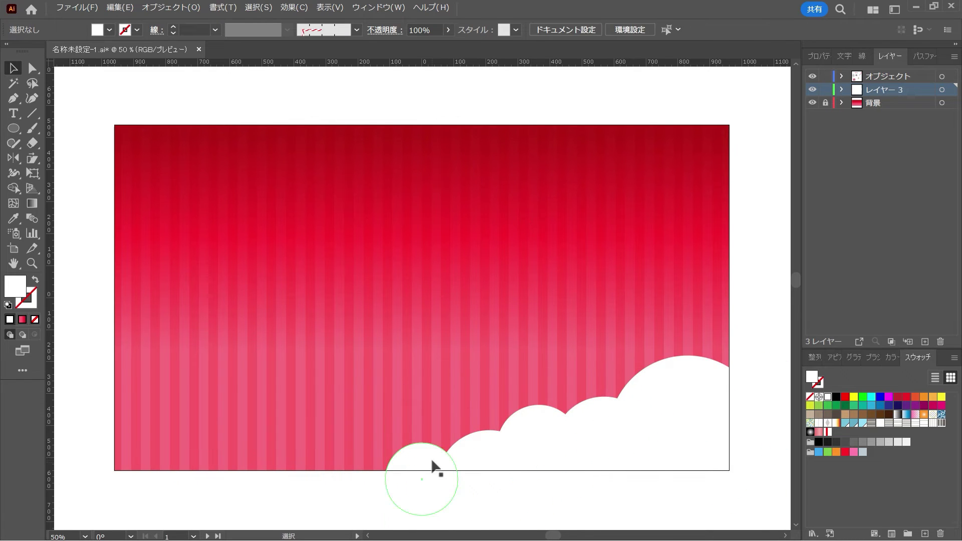
{"action": "left_click_drag", "start_coordinate": [351, 347], "coordinate": [704, 480]}
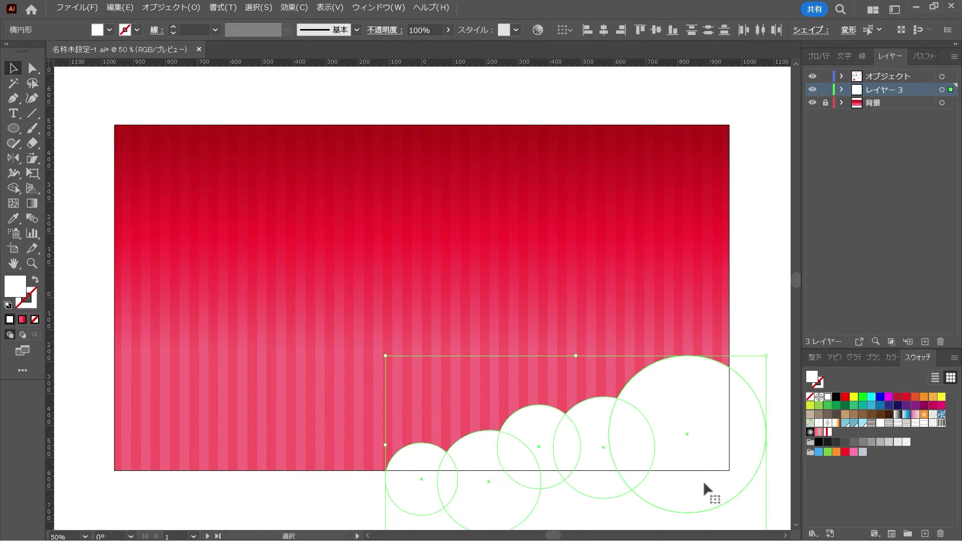
Merge the circles into one cloud shape with Shape Builder and fill it with a gradient
{"action": "left_click", "coordinate": [13, 189]}
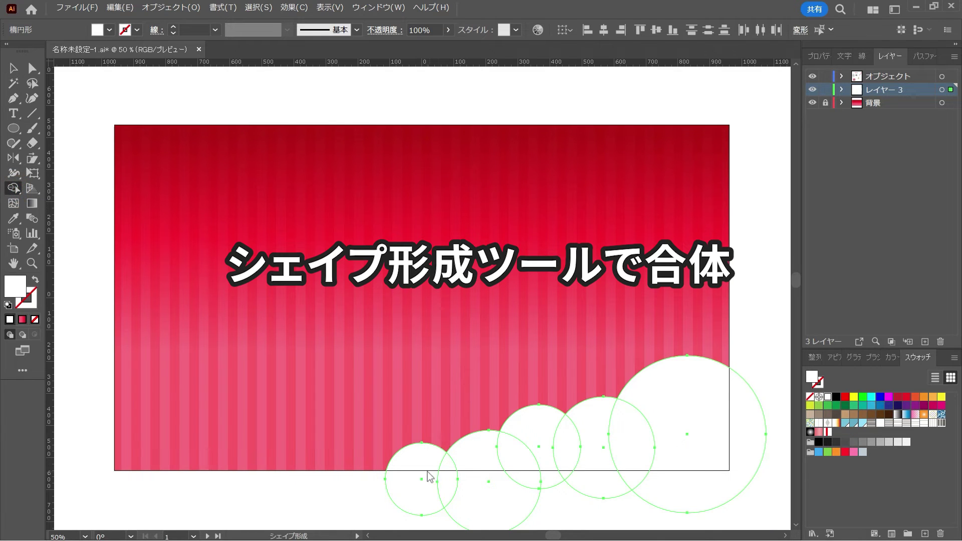
{"action": "mouse_move", "coordinate": [427, 477]}
{"action": "left_mouse_down"}
{"action": "mouse_move", "coordinate": [696, 453]}
{"action": "mouse_move", "coordinate": [692, 444]}
{"action": "left_mouse_up"}
{"action": "key", "text": "v"}
{"action": "key", "text": "period"}
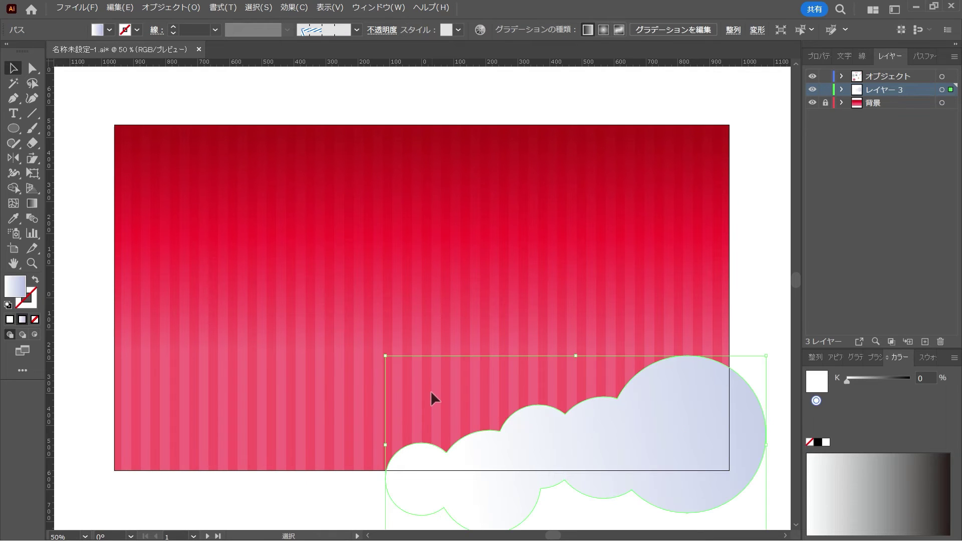
{"action": "left_click", "coordinate": [437, 355]}
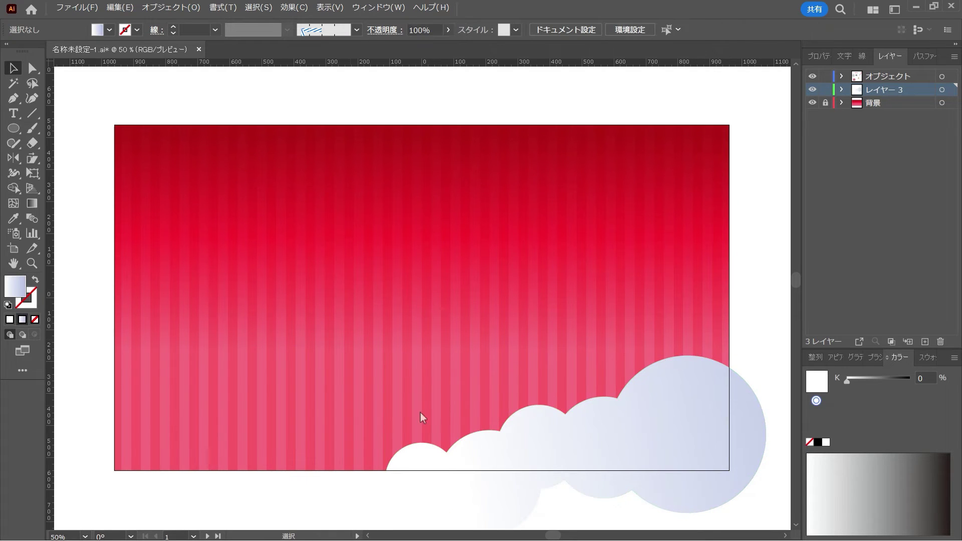
{"action": "left_click", "coordinate": [500, 460]}
Set the cloud gradient's end stop to light blue #ABB8E2
{"action": "left_click", "coordinate": [32, 203]}
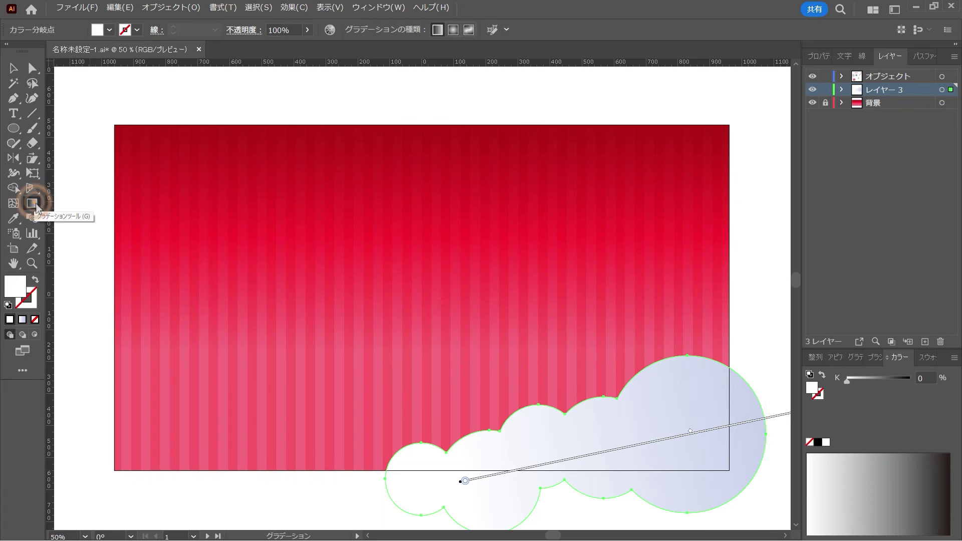
{"action": "left_click_drag", "start_coordinate": [477, 354], "coordinate": [316, 307]}
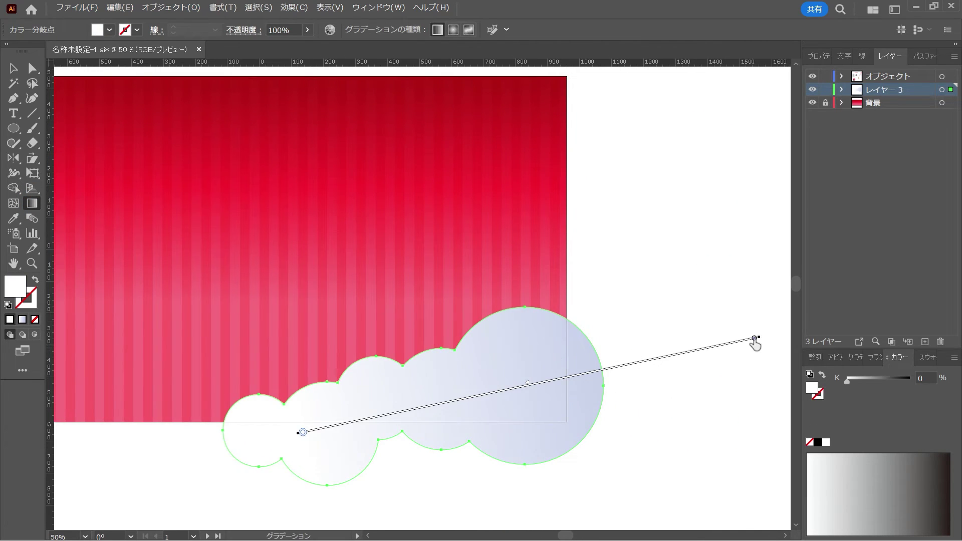
{"action": "left_click", "coordinate": [754, 339]}
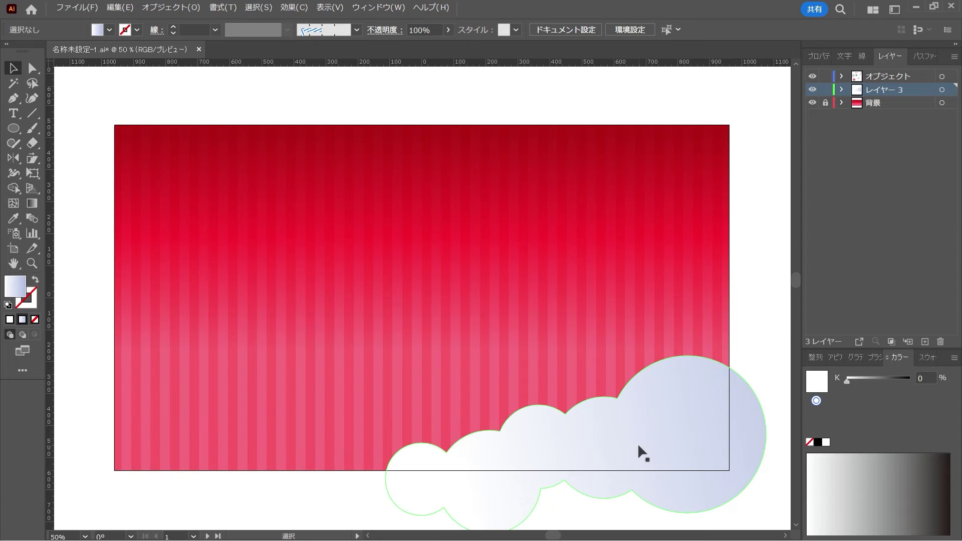
{"action": "left_click", "coordinate": [637, 443]}
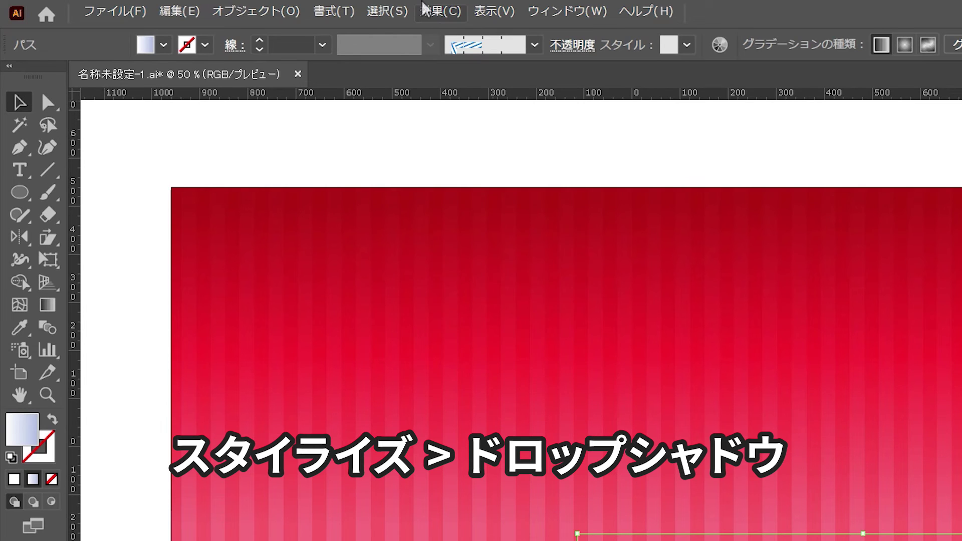
{"action": "left_click", "coordinate": [284, 7]}
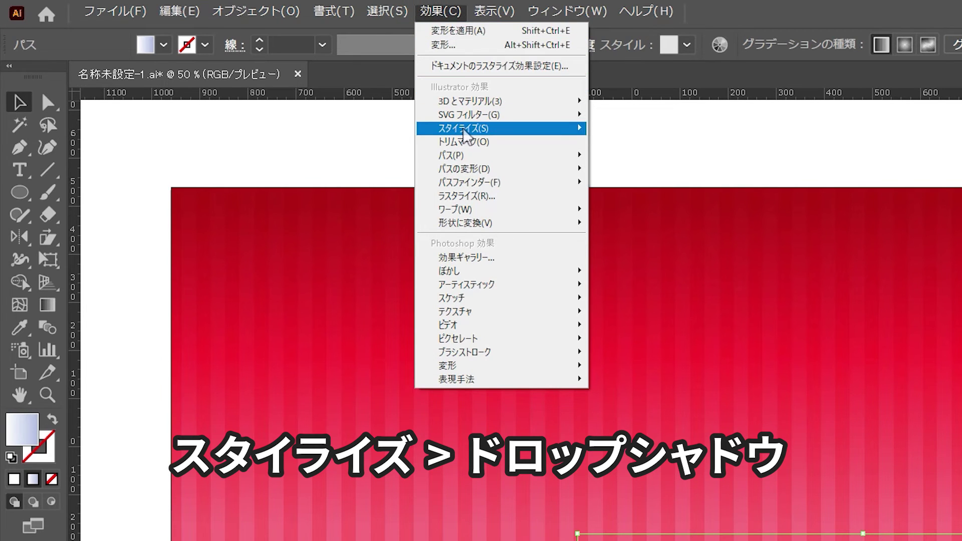
{"action": "mouse_move", "coordinate": [481, 128]}
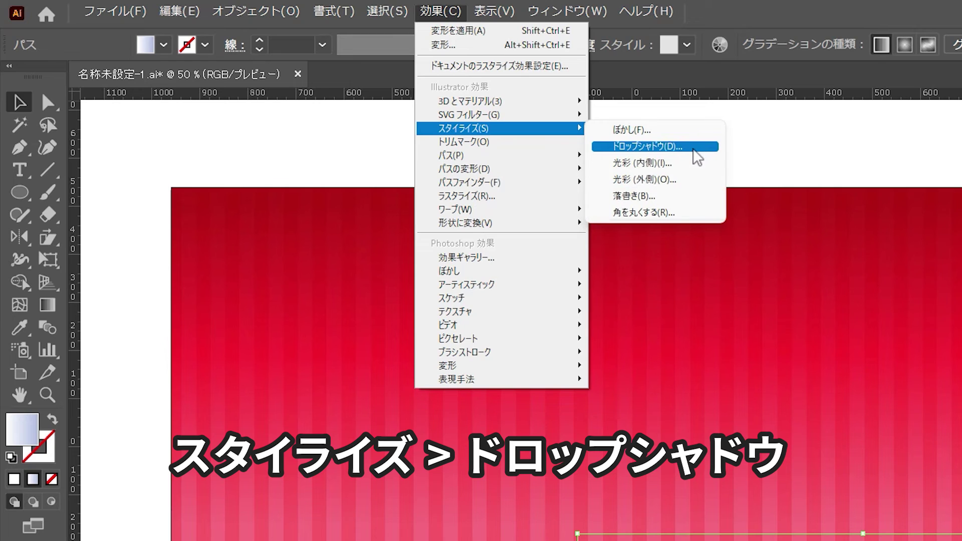
Add a Drop Shadow to the cloud and set its colour to dark blue
{"action": "left_click", "coordinate": [694, 150]}
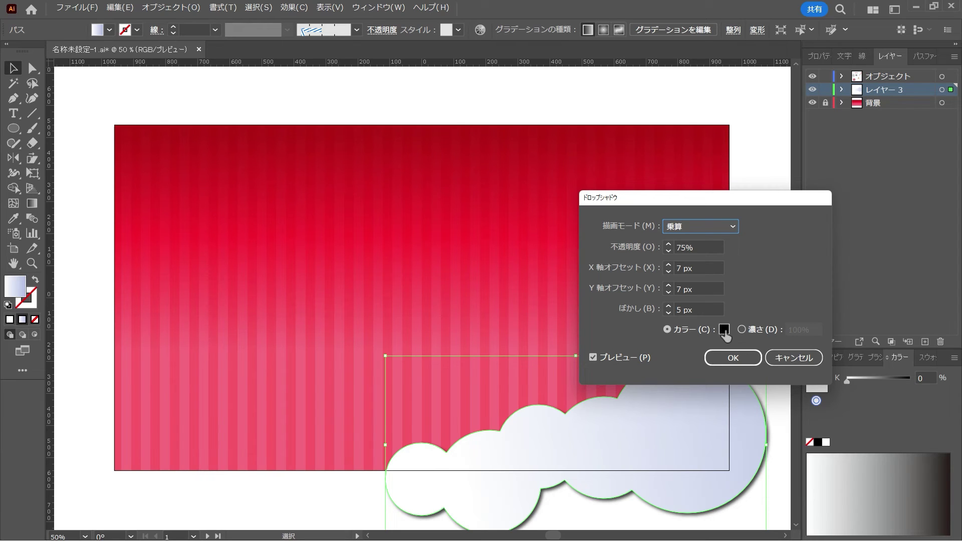
{"action": "left_click", "coordinate": [724, 329]}
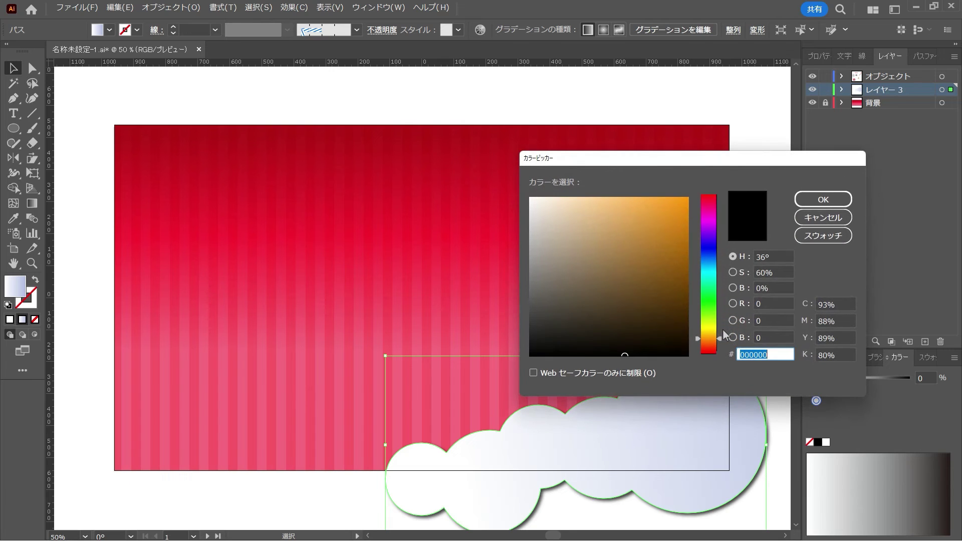
{"action": "left_click", "coordinate": [708, 251]}
{"action": "left_click", "coordinate": [661, 257]}
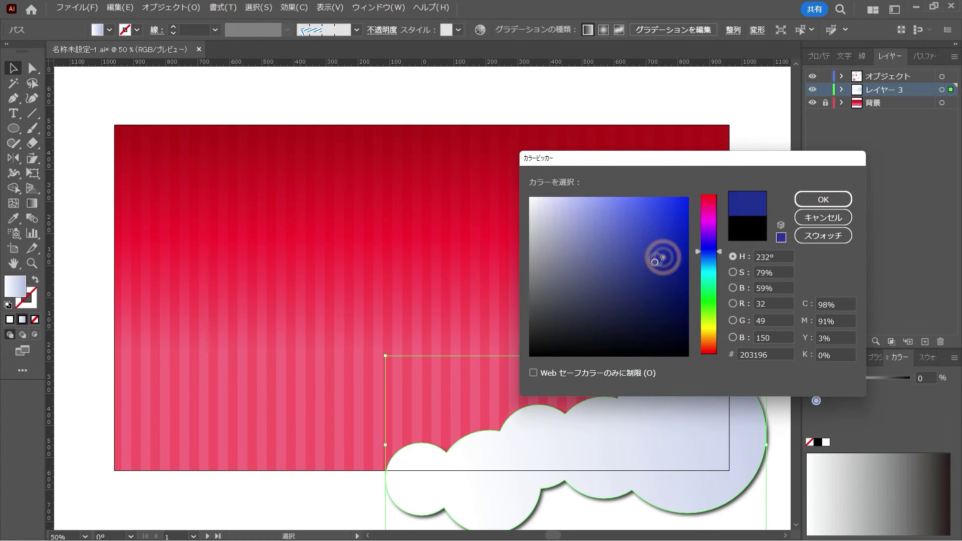
{"action": "key", "text": "Return"}
Set the shadow offset to X 0 px, Y -11 px and opacity 25%, then apply it
{"action": "left_click", "coordinate": [699, 289]}
{"action": "type", "text": "-11"}
{"action": "left_click", "coordinate": [707, 268]}
{"action": "type", "text": "0"}
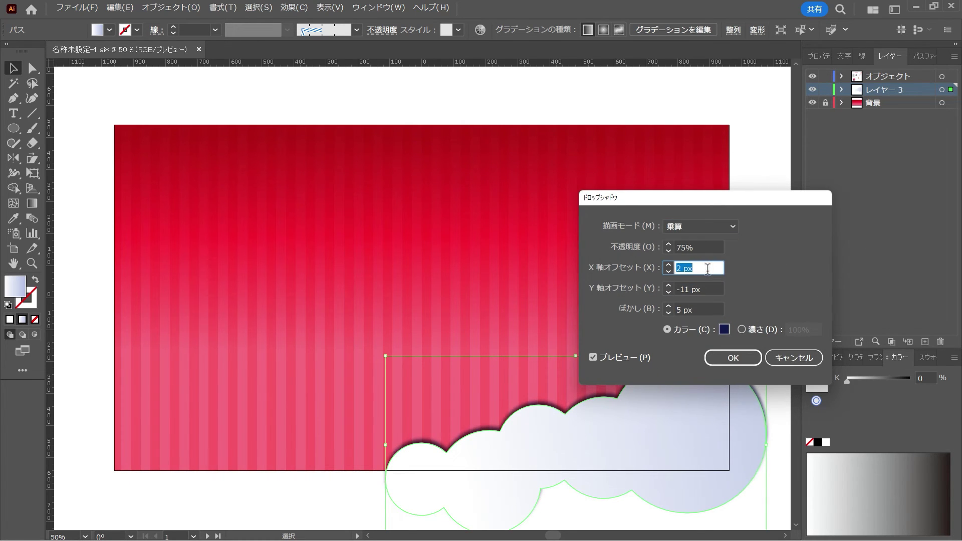
{"action": "left_click", "coordinate": [712, 247]}
{"action": "type", "text": "6525"}
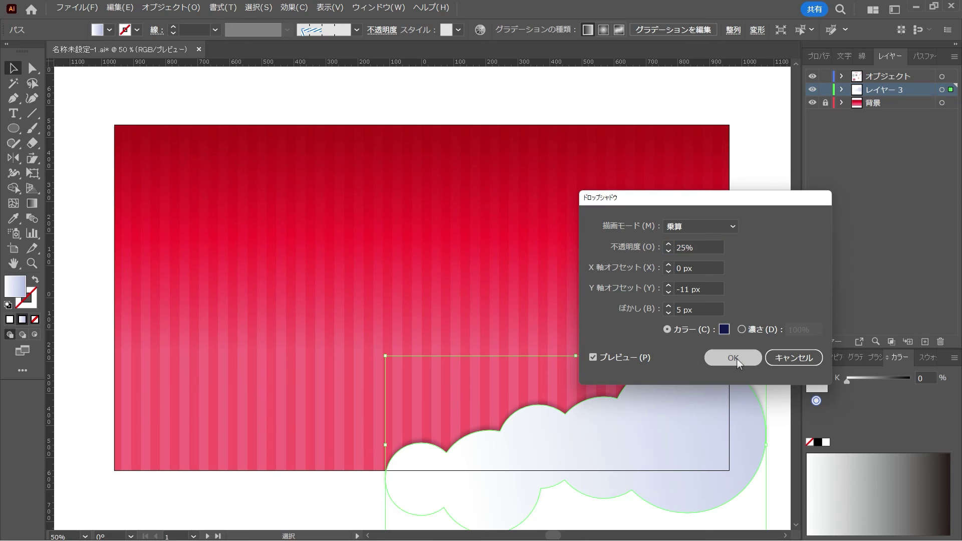
{"action": "left_click", "coordinate": [734, 359]}
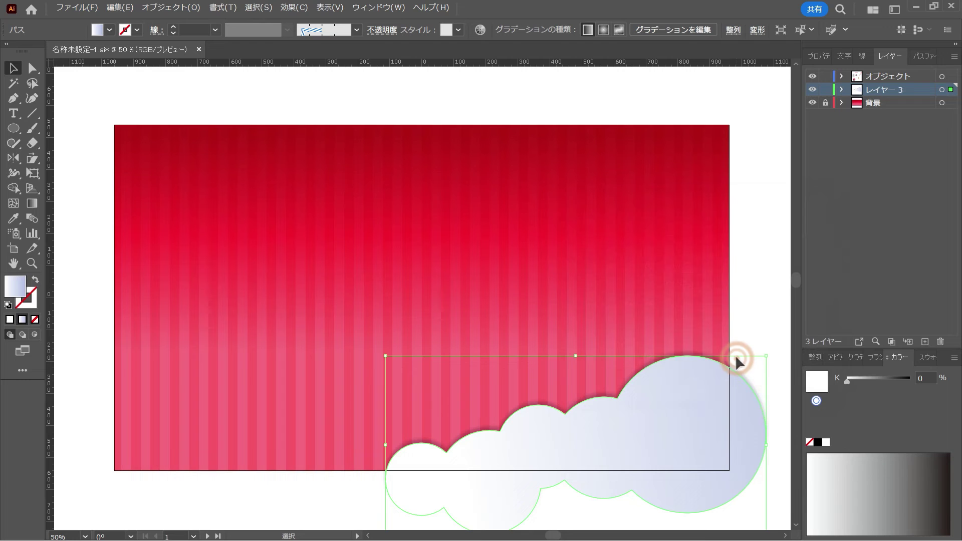
{"action": "left_click", "coordinate": [764, 308]}
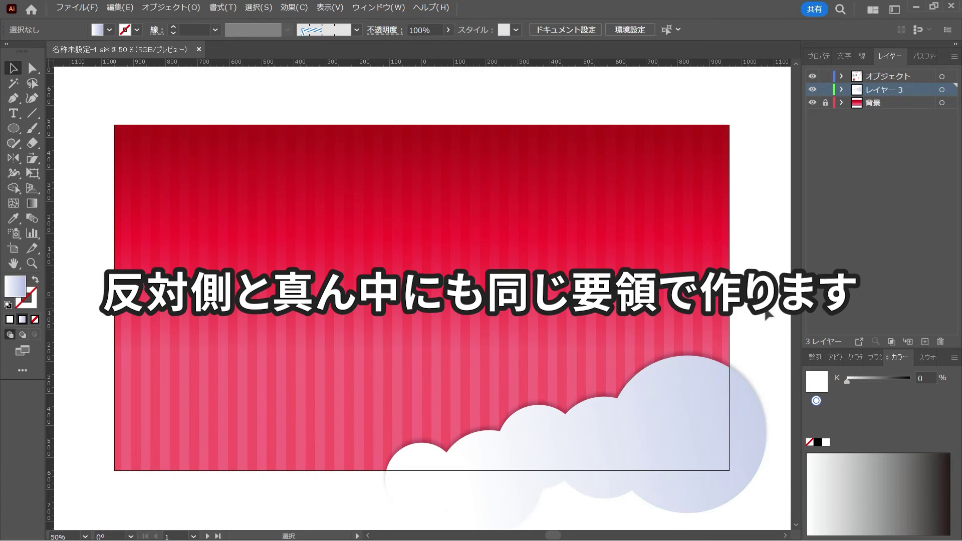
Build a bottom-left cloud from merged circles and eyedrop the right cloud's gradient onto it
{"action": "key", "text": "l"}
{"action": "left_click_drag", "start_coordinate": [83, 343], "coordinate": [241, 501]}
{"action": "left_click_drag", "start_coordinate": [199, 383], "coordinate": [310, 494]}
{"action": "left_click_drag", "start_coordinate": [293, 408], "coordinate": [350, 466]}
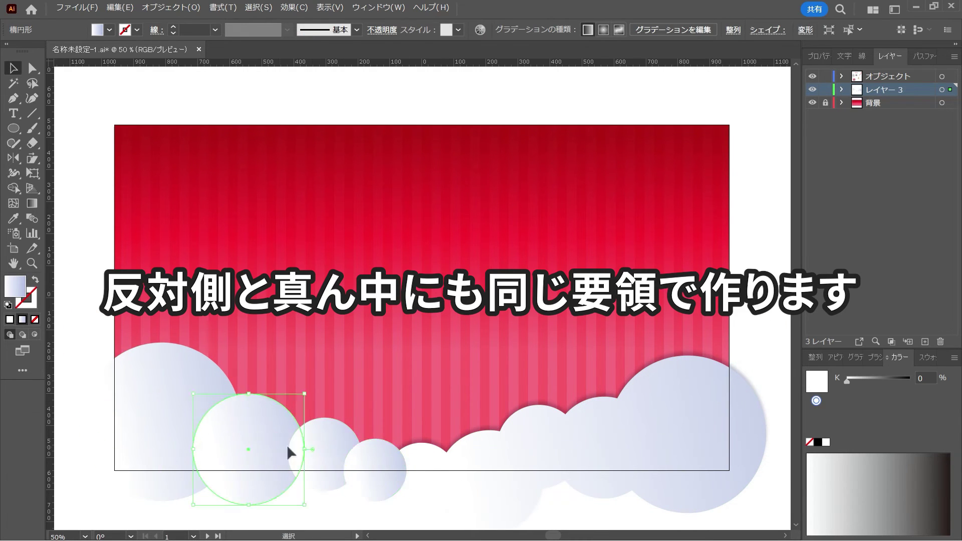
{"action": "left_click_drag", "start_coordinate": [333, 433], "coordinate": [396, 496]}
{"action": "key", "text": "shift+m"}
{"action": "left_click_drag", "start_coordinate": [150, 425], "coordinate": [370, 466]}
{"action": "key", "text": "v"}
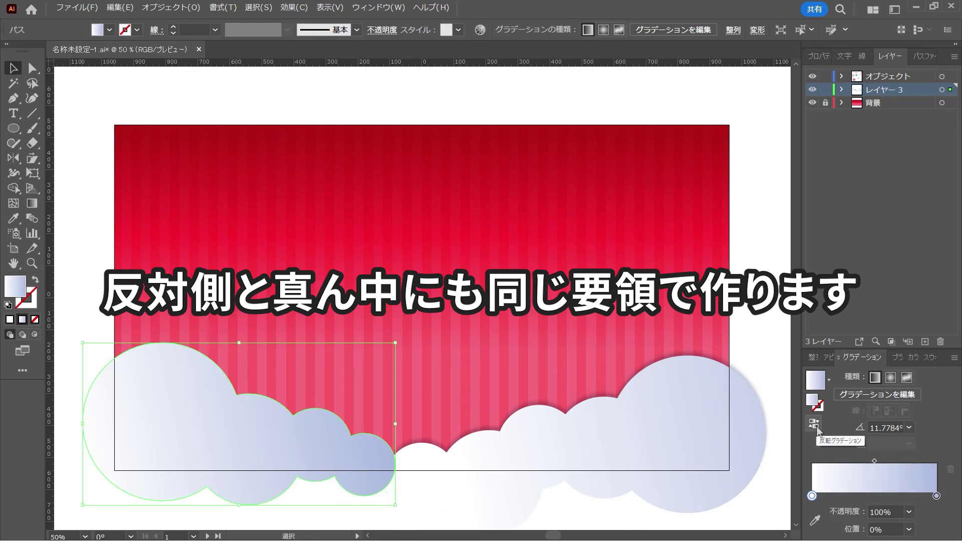
{"action": "key", "text": "i"}
{"action": "left_click", "coordinate": [710, 420]}
Build a middle cloud from four merged circles and shift it slightly right
{"action": "key", "text": "l"}
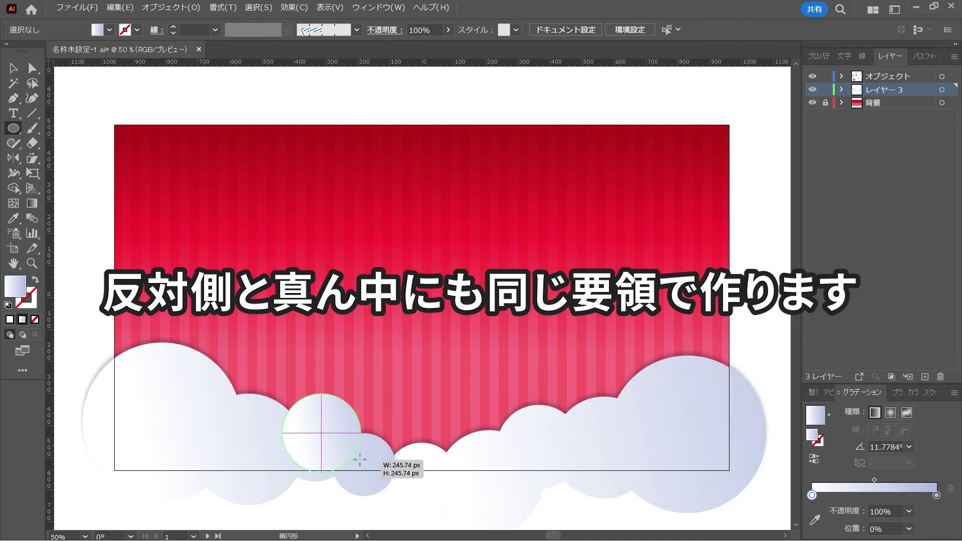
{"action": "left_click_drag", "start_coordinate": [282, 394], "coordinate": [351, 473]}
{"action": "left_click_drag", "start_coordinate": [350, 365], "coordinate": [441, 458]}
{"action": "left_click_drag", "start_coordinate": [422, 392], "coordinate": [490, 461]}
{"action": "left_click_drag", "start_coordinate": [477, 399], "coordinate": [528, 450]}
{"action": "key", "text": "v"}
{"action": "mouse_move", "coordinate": [521, 381]}
{"action": "left_mouse_down"}
{"action": "mouse_move", "coordinate": [280, 451]}
{"action": "mouse_move", "coordinate": [501, 426]}
{"action": "left_mouse_up"}
{"action": "key", "text": "shift+m"}
{"action": "key", "text": "v"}
{"action": "left_click_drag", "start_coordinate": [398, 411], "coordinate": [409, 409]}
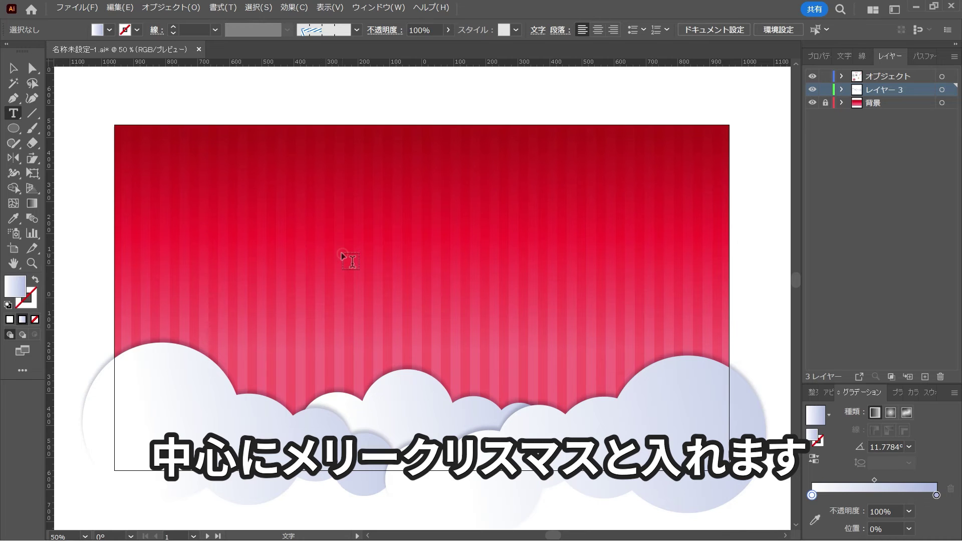
Type 'merry christmas' at the card centre and scale the text up
{"action": "left_click", "coordinate": [342, 257]}
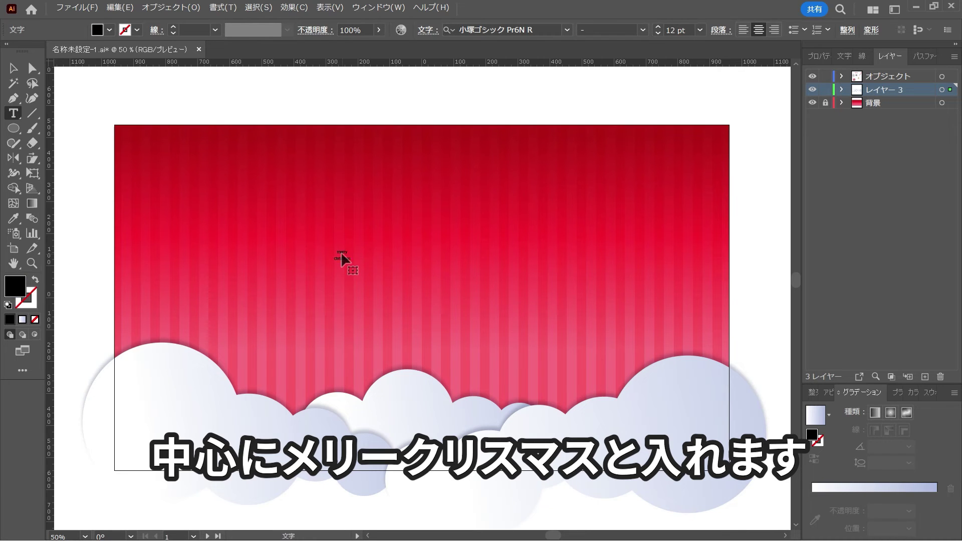
{"action": "left_click", "coordinate": [14, 67]}
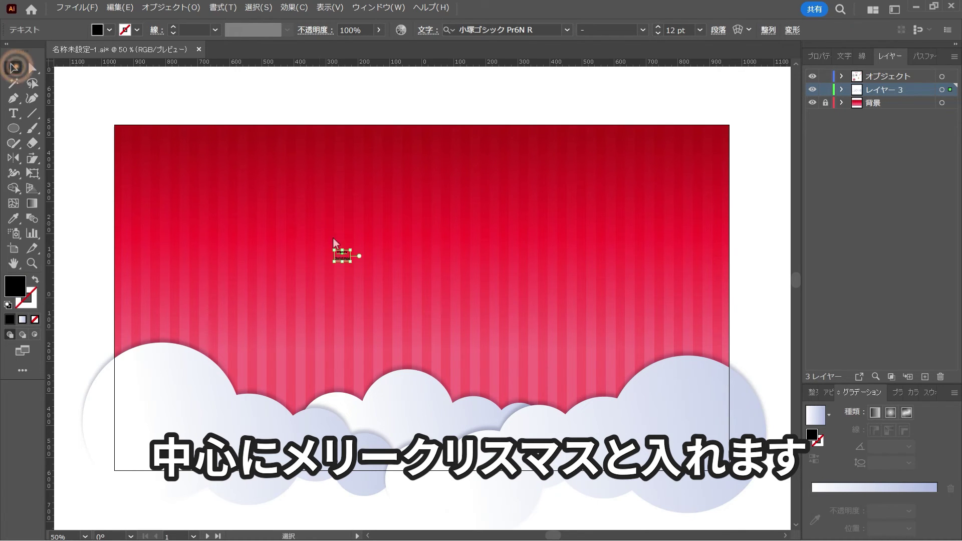
{"action": "left_click_drag", "start_coordinate": [350, 262], "coordinate": [445, 327]}
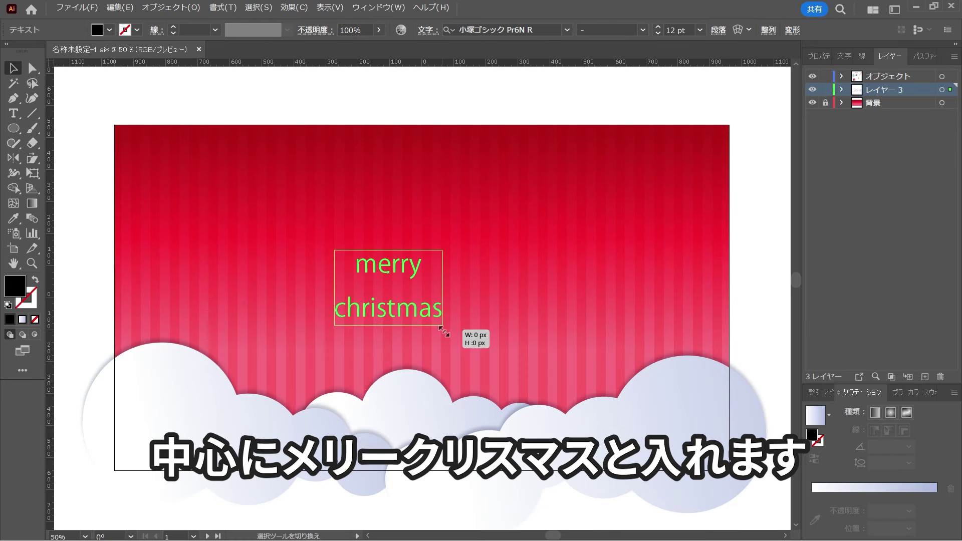
{"action": "scroll", "coordinate": [431, 355], "scroll_direction": "up", "scroll_amount": 1}
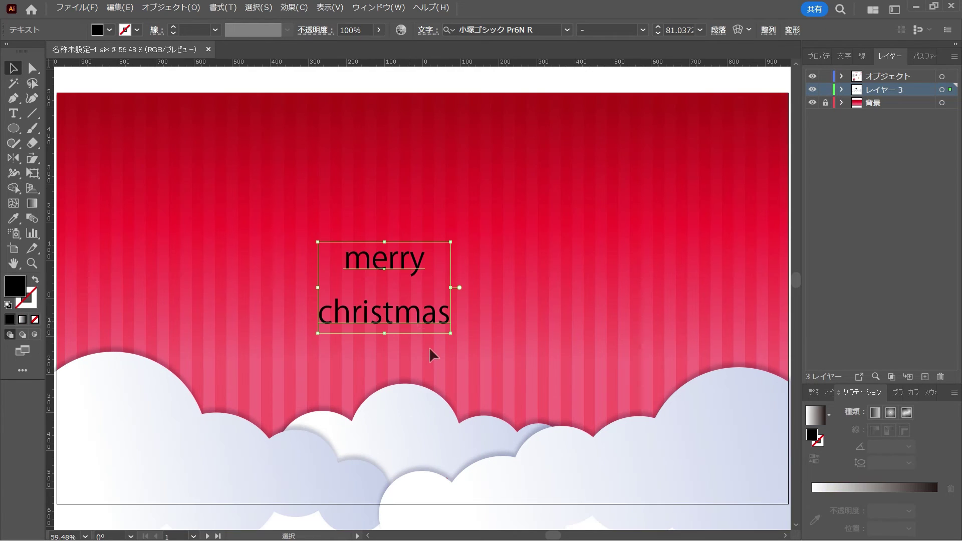
Set the text to the Swingdancer font and fill it white
{"action": "left_click", "coordinate": [551, 30]}
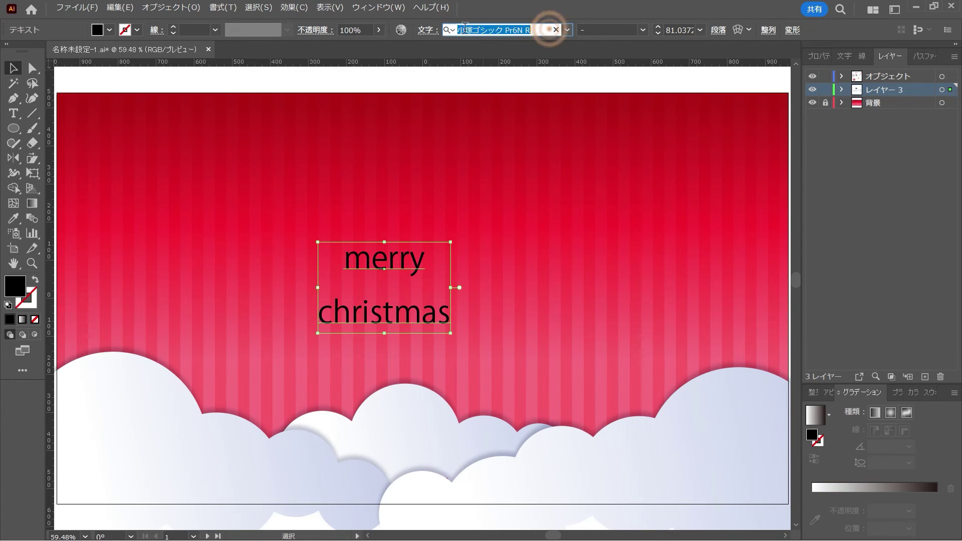
{"action": "type", "text": "Swingdancer"}
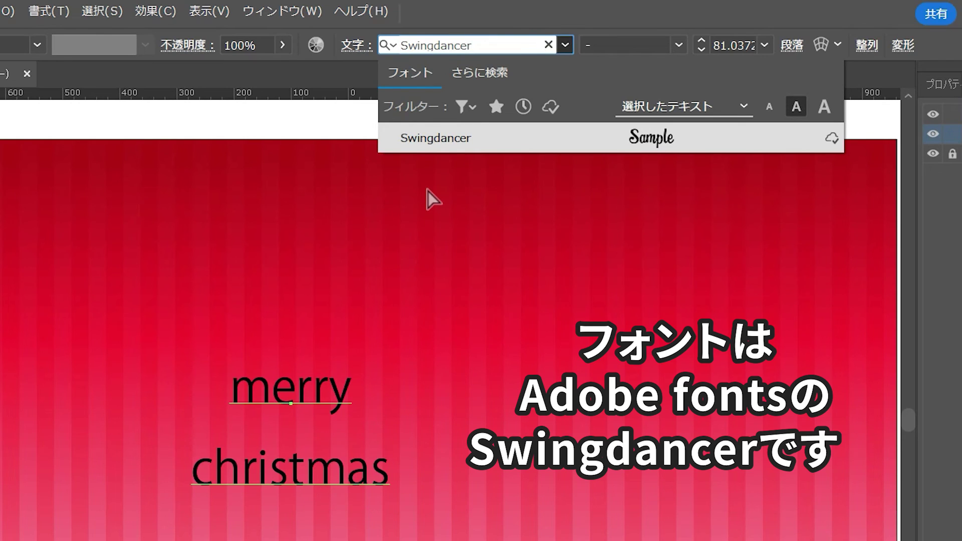
{"action": "left_click", "coordinate": [441, 138]}
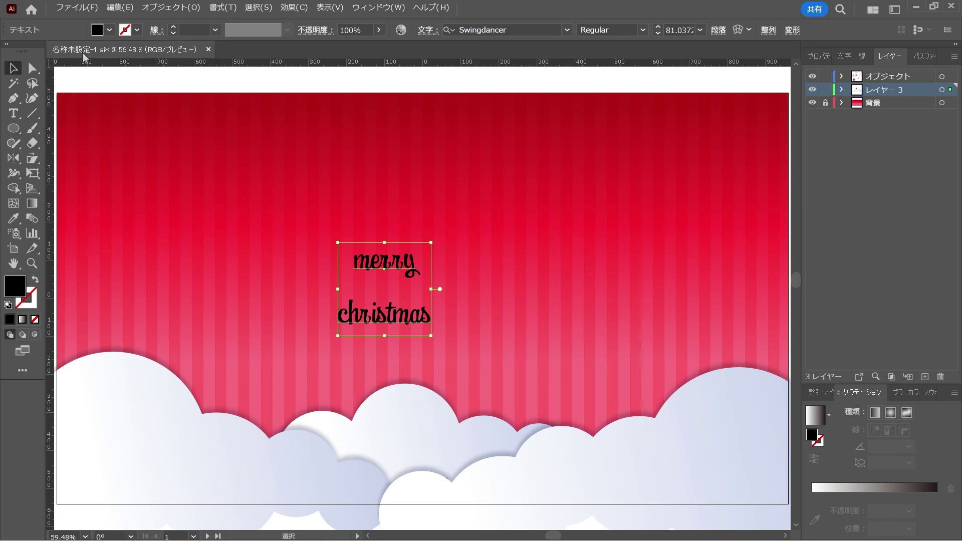
{"action": "left_click", "coordinate": [109, 31]}
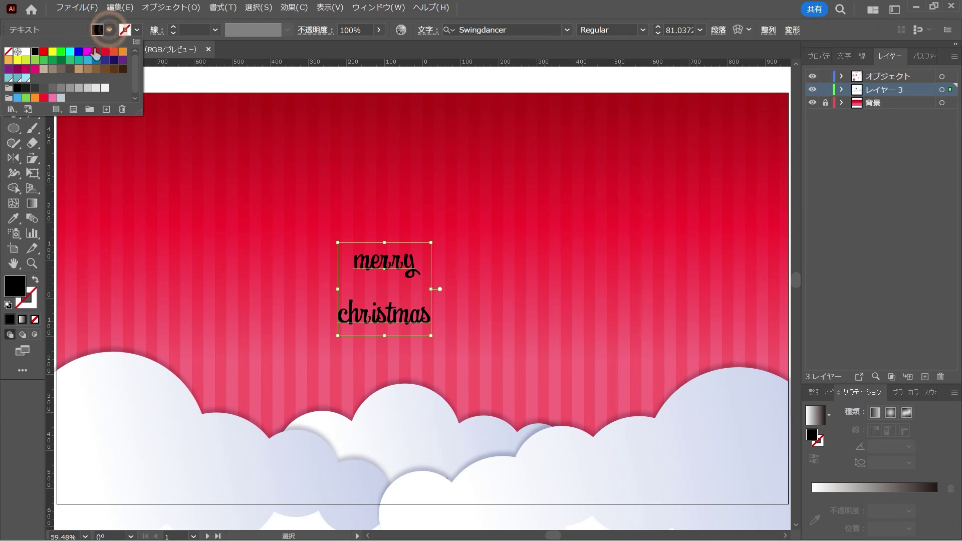
{"action": "left_click", "coordinate": [26, 52]}
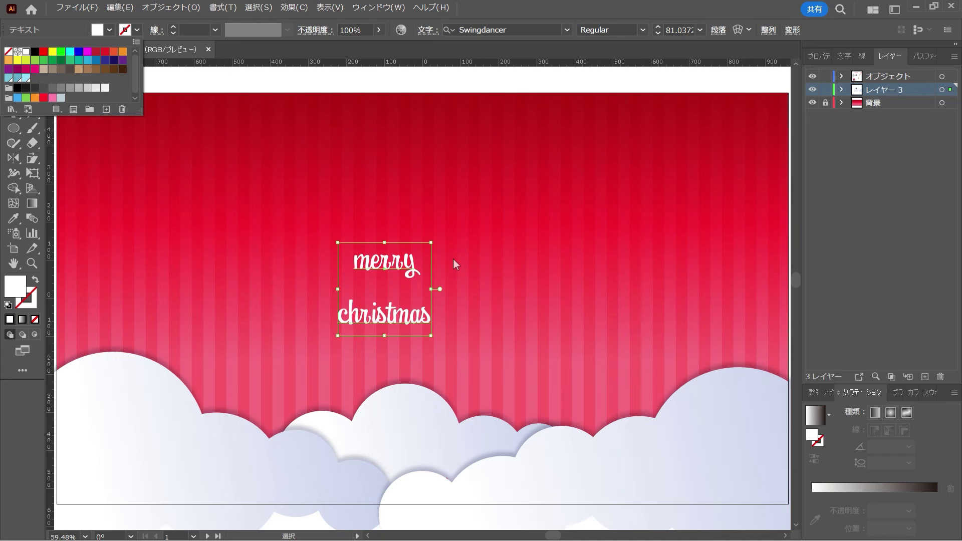
{"action": "left_click", "coordinate": [843, 58]}
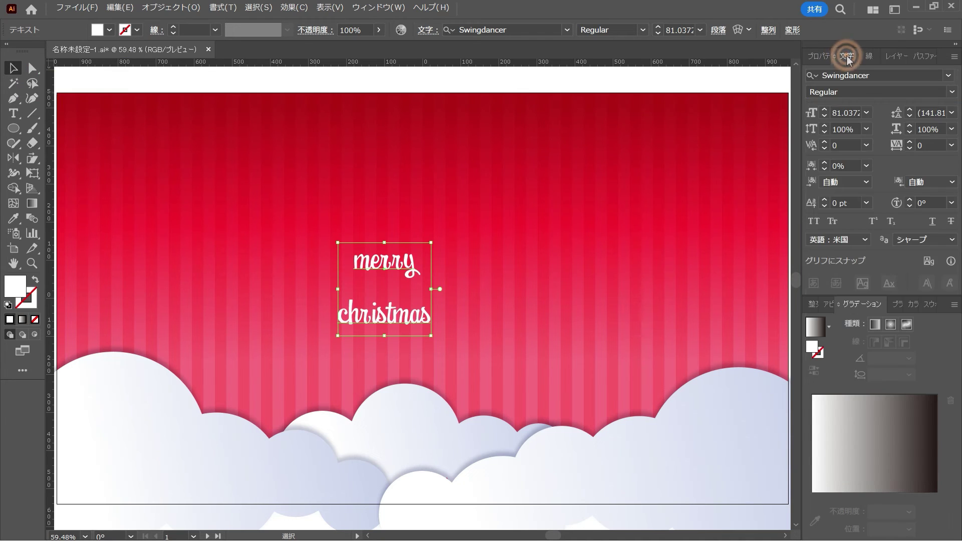
Tighten the greeting's leading to 75 pt in the Character panel
{"action": "left_click_drag", "start_coordinate": [846, 59], "coordinate": [525, 145]}
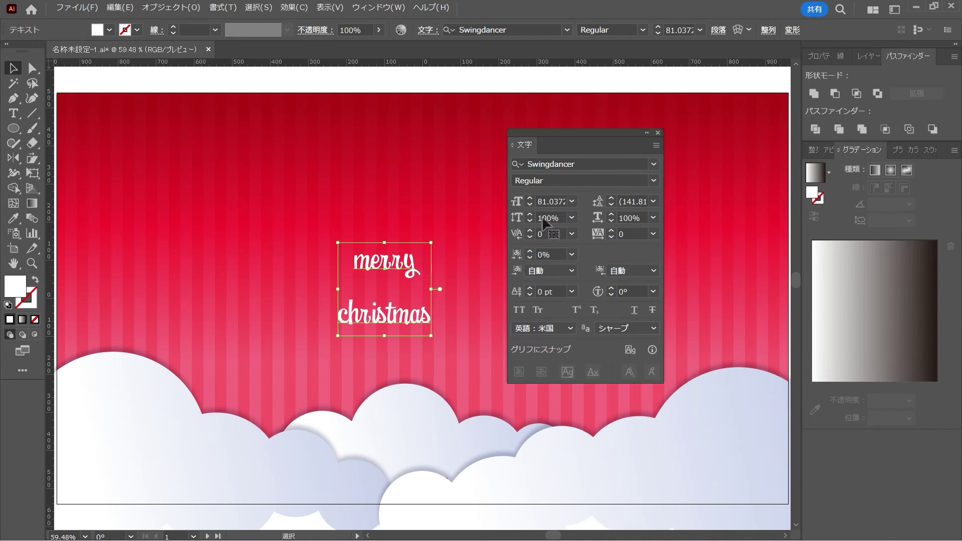
{"action": "left_click", "coordinate": [637, 202]}
{"action": "scroll", "coordinate": [637, 201], "scroll_direction": "down", "scroll_amount": 20}
{"action": "type", "text": "113"}
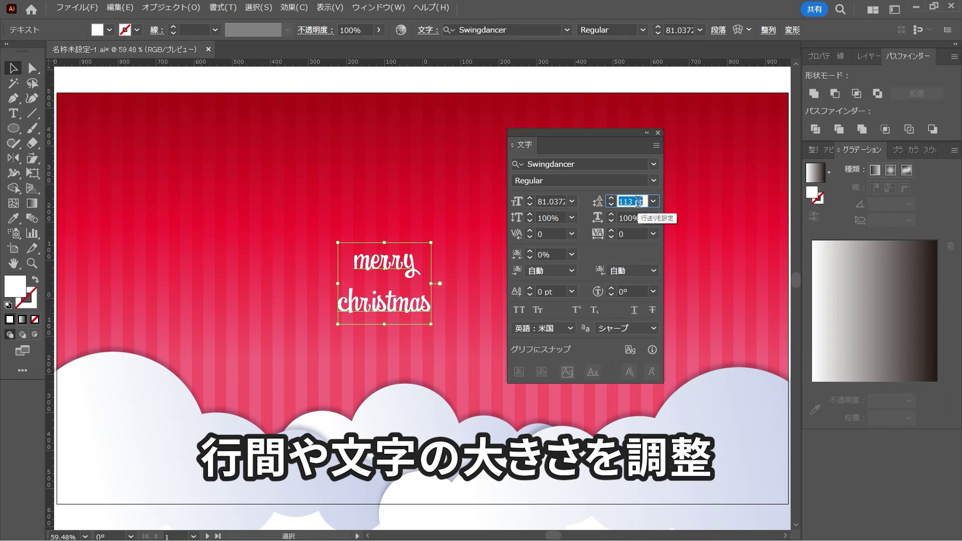
{"action": "scroll", "coordinate": [637, 202], "scroll_direction": "down", "scroll_amount": 14}
{"action": "scroll", "coordinate": [637, 202], "scroll_direction": "down", "scroll_amount": 14}
{"action": "scroll", "coordinate": [637, 201], "scroll_direction": "down", "scroll_amount": 10}
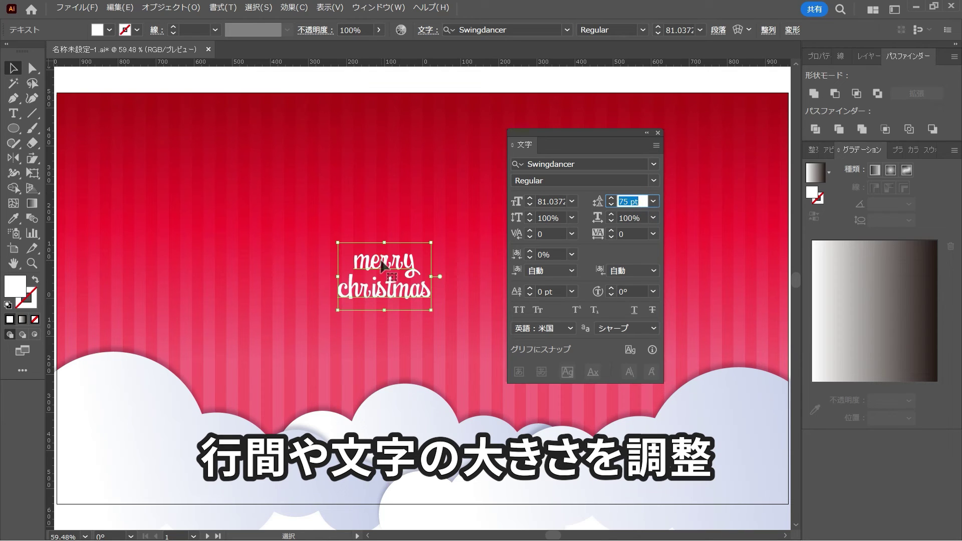
Reduce the word 'merry' to 59 pt
{"action": "double_click", "coordinate": [382, 267]}
{"action": "left_click_drag", "start_coordinate": [351, 262], "coordinate": [452, 259]}
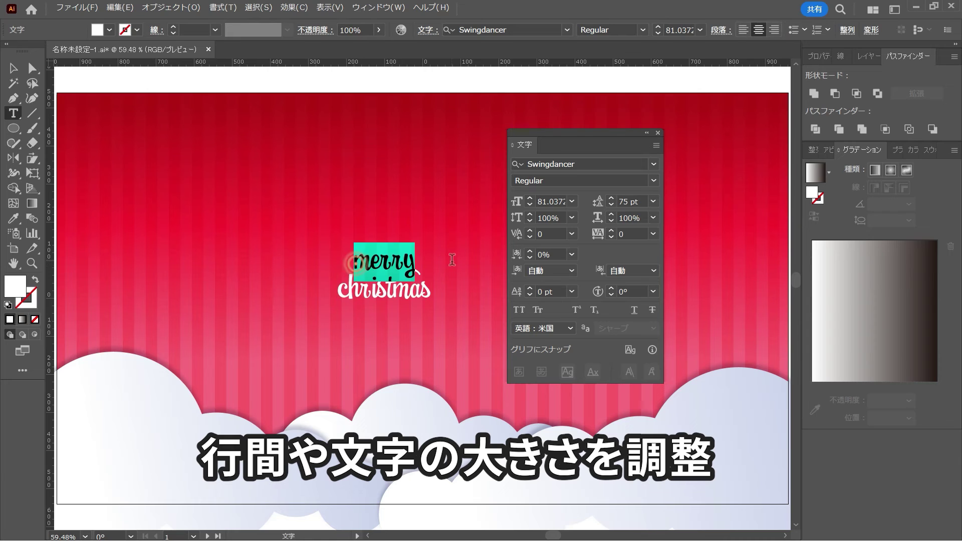
{"action": "left_click", "coordinate": [554, 196]}
{"action": "scroll", "coordinate": [554, 197], "scroll_direction": "down", "scroll_amount": 6}
{"action": "scroll", "coordinate": [554, 197], "scroll_direction": "down", "scroll_amount": 8}
{"action": "scroll", "coordinate": [554, 196], "scroll_direction": "down", "scroll_amount": 8}
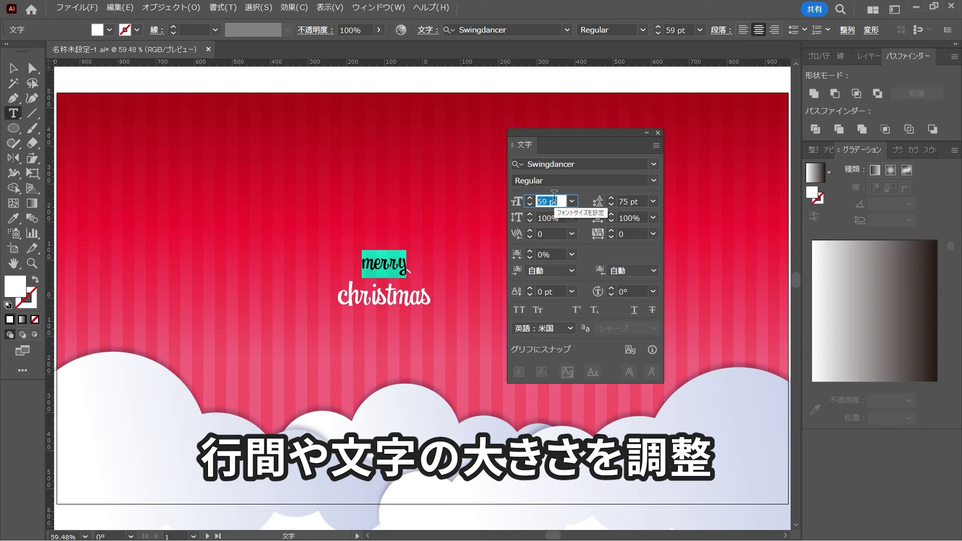
{"action": "left_click", "coordinate": [632, 201]}
{"action": "scroll", "coordinate": [632, 200], "scroll_direction": "down", "scroll_amount": 1}
{"action": "scroll", "coordinate": [632, 201], "scroll_direction": "down", "scroll_amount": 1}
{"action": "key", "text": "Escape"}
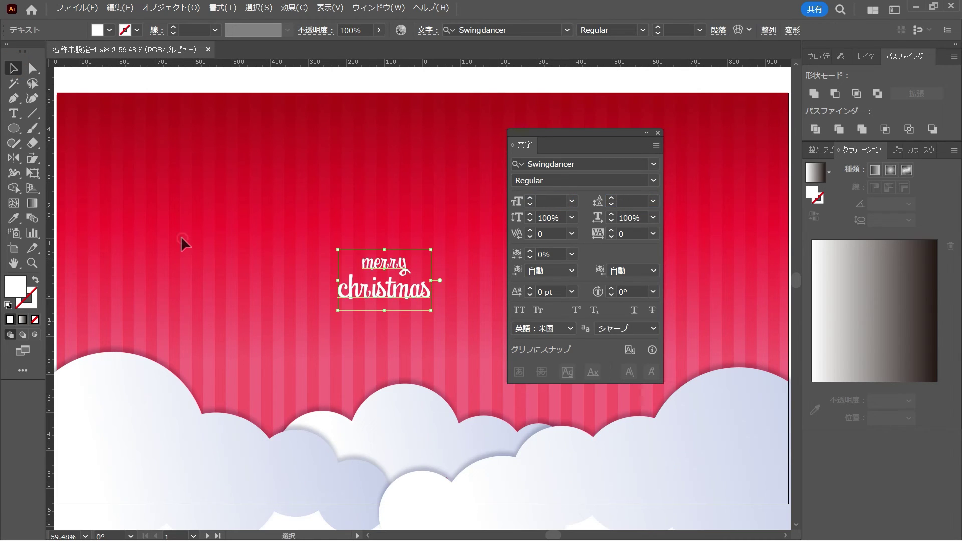
{"action": "left_click", "coordinate": [182, 253]}
Enlarge the 'merry christmas' text and centre it above the clouds
{"action": "left_click", "coordinate": [416, 298]}
{"action": "left_click_drag", "start_coordinate": [430, 302], "coordinate": [494, 324]}
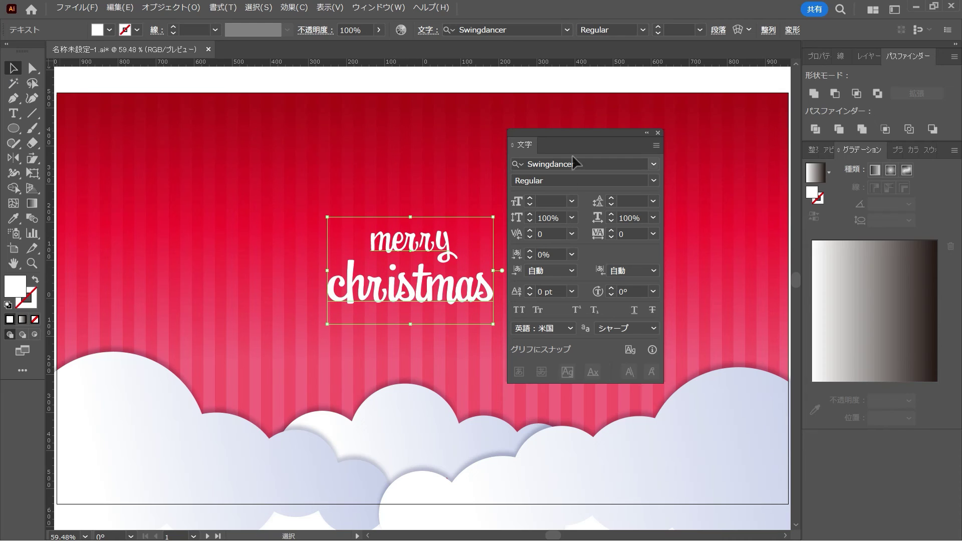
{"action": "left_click_drag", "start_coordinate": [557, 136], "coordinate": [626, 140]}
{"action": "left_click", "coordinate": [509, 343]}
{"action": "left_click", "coordinate": [414, 306]}
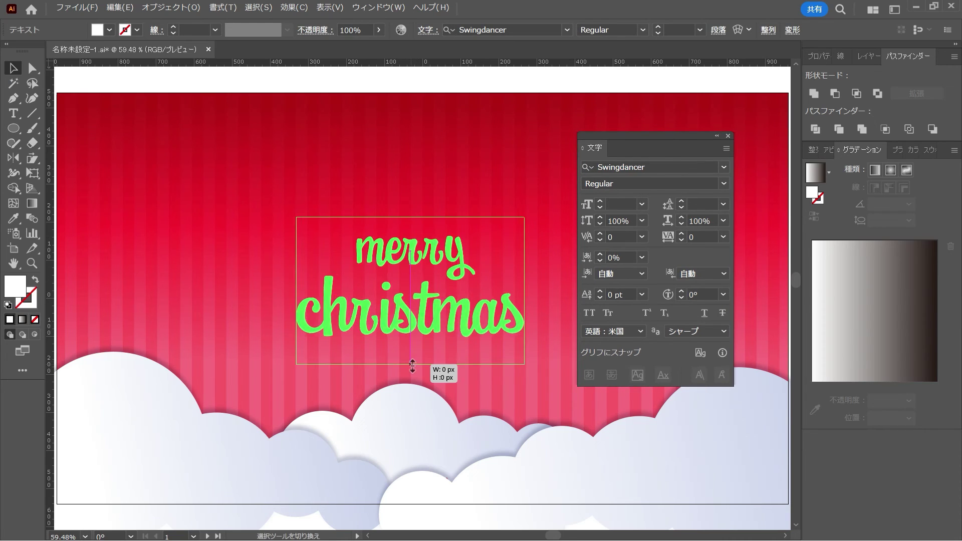
{"action": "left_click_drag", "start_coordinate": [410, 324], "coordinate": [416, 347]}
{"action": "left_click", "coordinate": [520, 300]}
{"action": "left_click", "coordinate": [494, 314]}
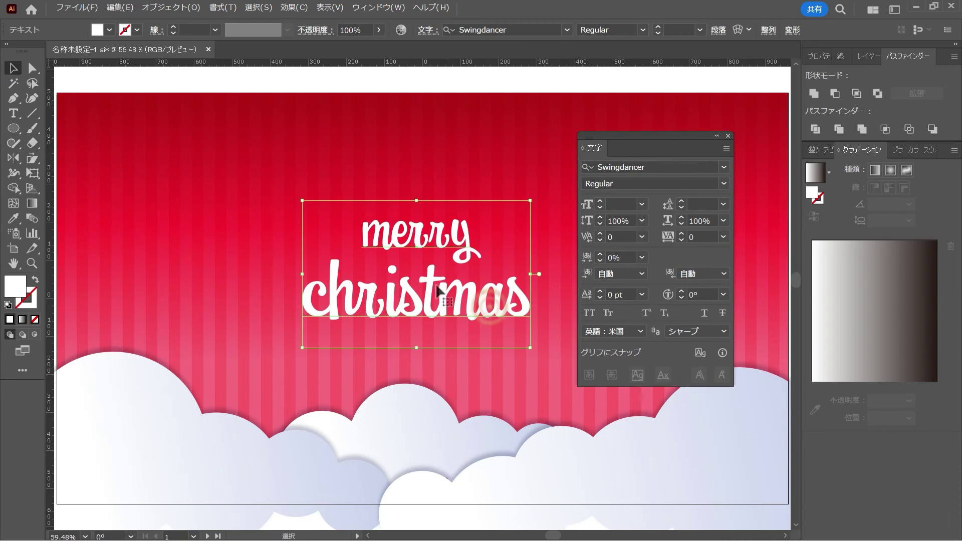
Slant the greeting with the Shear tool and apply Effect > Drop Shadow
{"action": "left_click", "coordinate": [36, 161]}
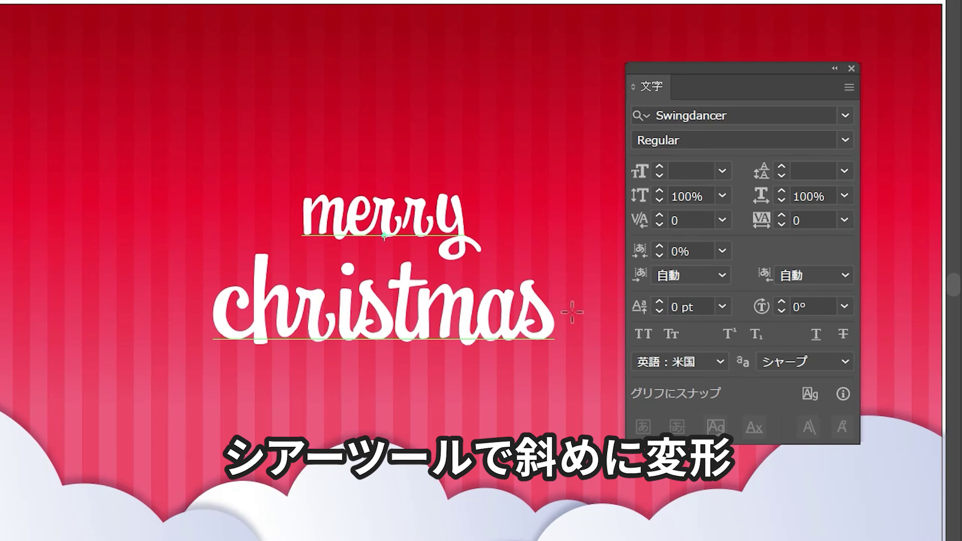
{"action": "mouse_move", "coordinate": [540, 295]}
{"action": "left_mouse_down"}
{"action": "mouse_move", "coordinate": [547, 275]}
{"action": "mouse_move", "coordinate": [581, 284]}
{"action": "left_mouse_up"}
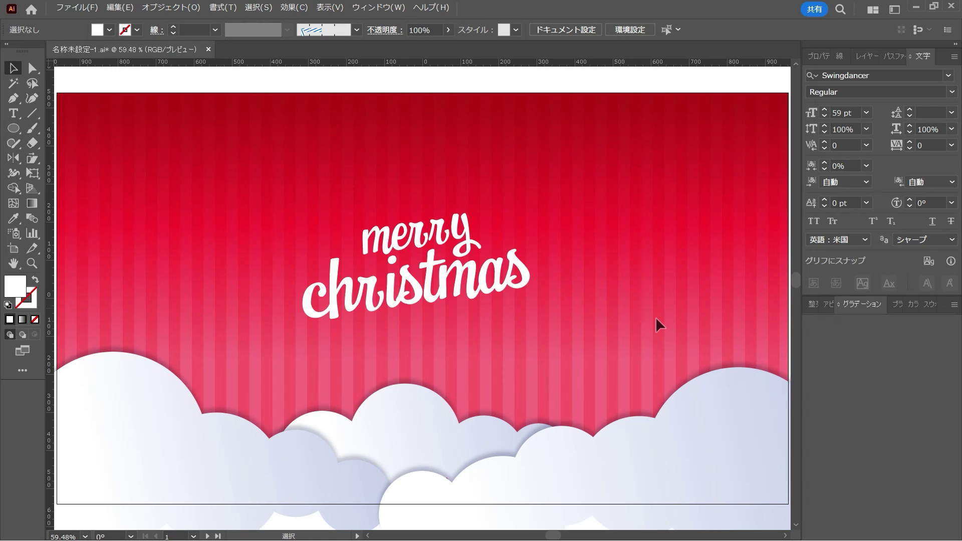
{"action": "left_click", "coordinate": [488, 295]}
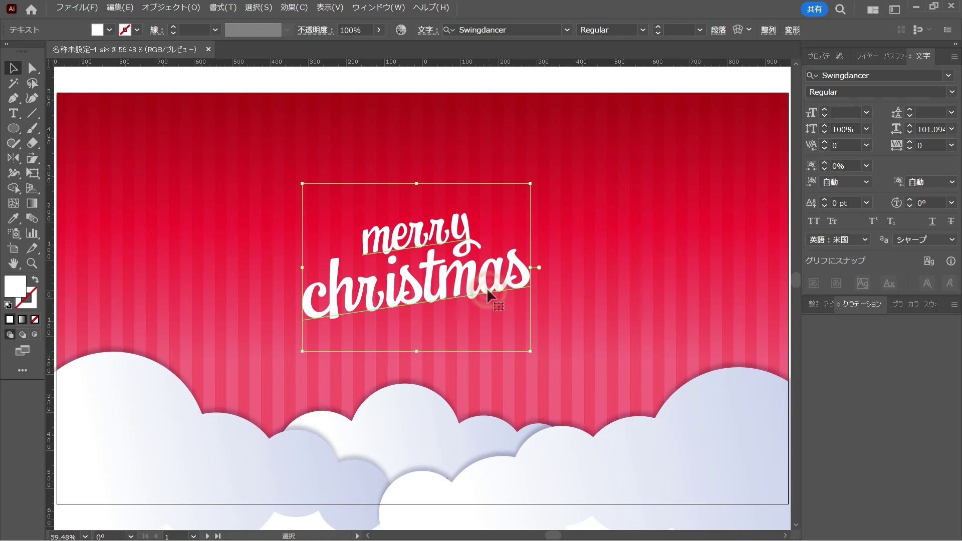
{"action": "left_click", "coordinate": [294, 7]}
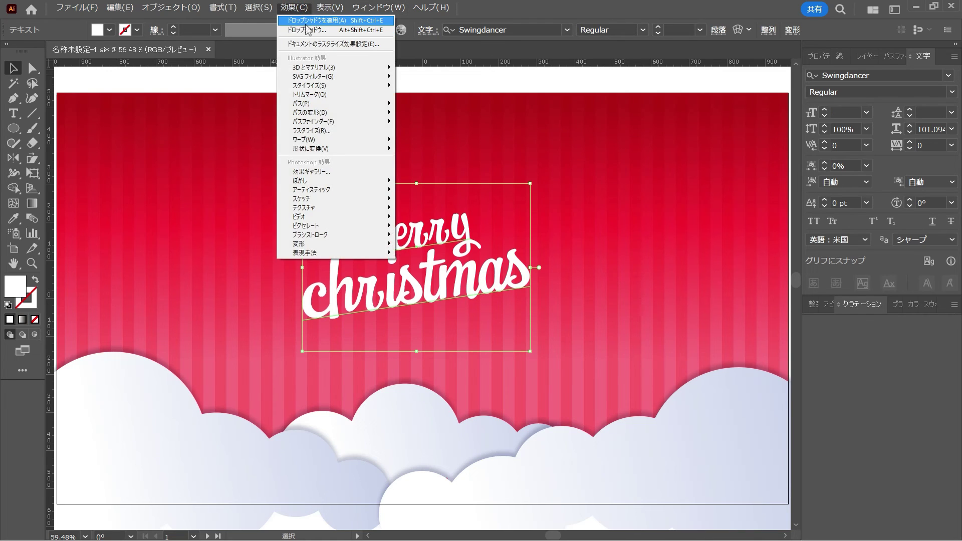
{"action": "left_click", "coordinate": [306, 22]}
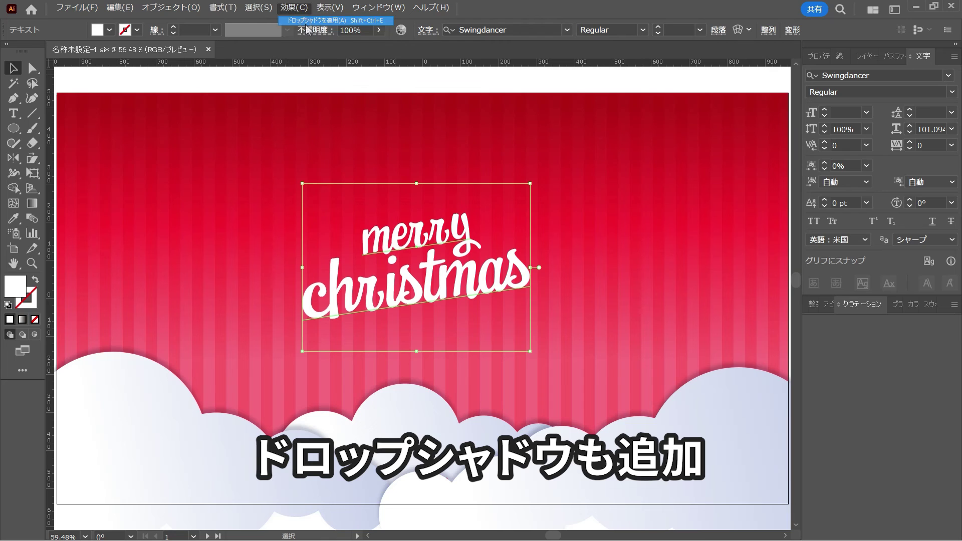
{"action": "left_click", "coordinate": [658, 309]}
Draw an ornament circle at upper left filled with the cloud gradient
{"action": "key", "text": "l"}
{"action": "left_click_drag", "start_coordinate": [168, 164], "coordinate": [207, 204]}
{"action": "left_click", "coordinate": [15, 224]}
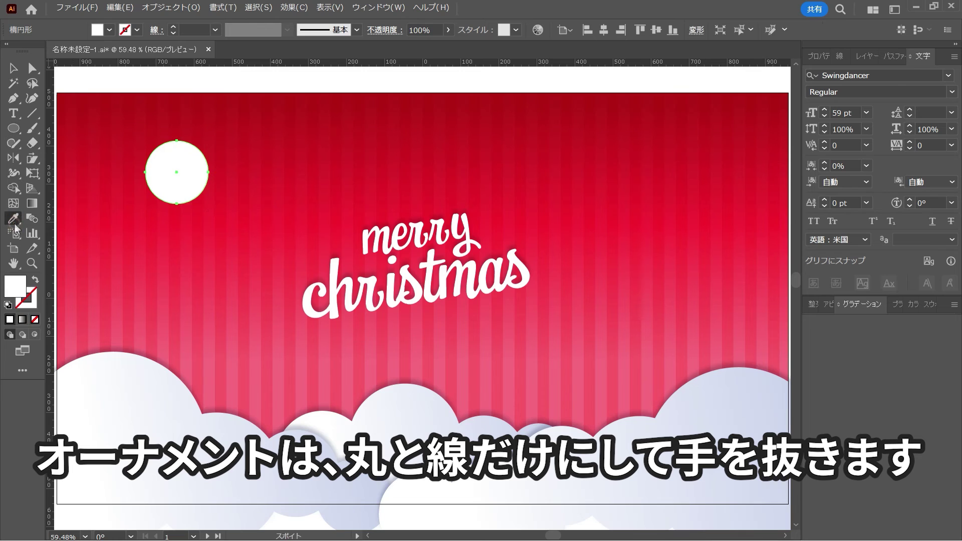
{"action": "left_click", "coordinate": [615, 471]}
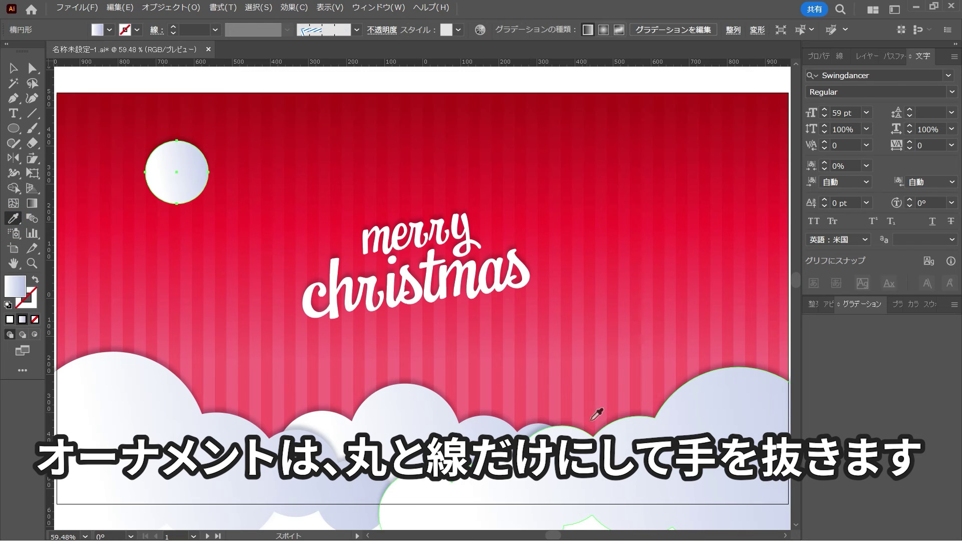
{"action": "key", "text": "v"}
{"action": "mouse_move", "coordinate": [176, 172]}
{"action": "left_mouse_down"}
{"action": "mouse_move", "coordinate": [189, 219]}
{"action": "mouse_move", "coordinate": [231, 268]}
{"action": "left_mouse_up"}
Draw a white 6 pt vertical string from the circle to the top edge
{"action": "key", "text": "backslash"}
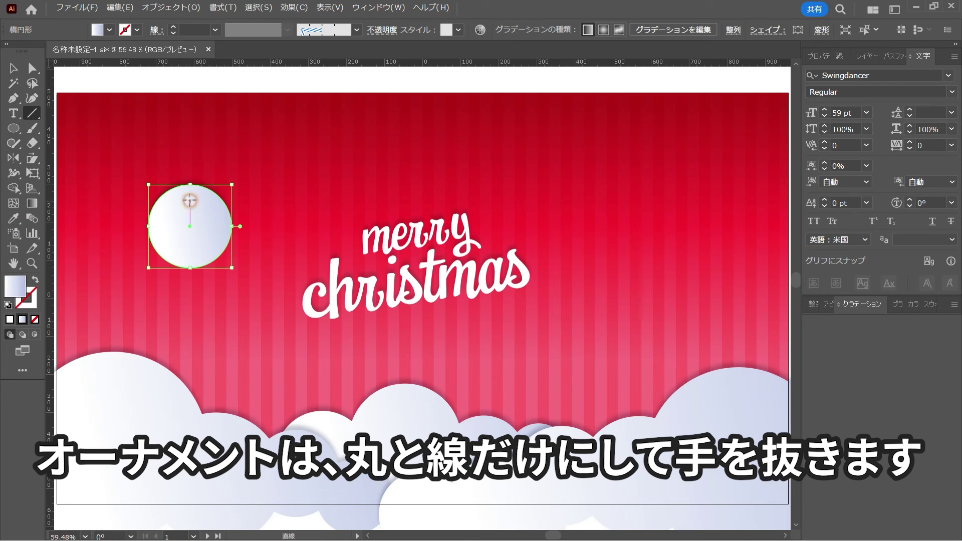
{"action": "left_click_drag", "start_coordinate": [190, 184], "coordinate": [187, 93]}
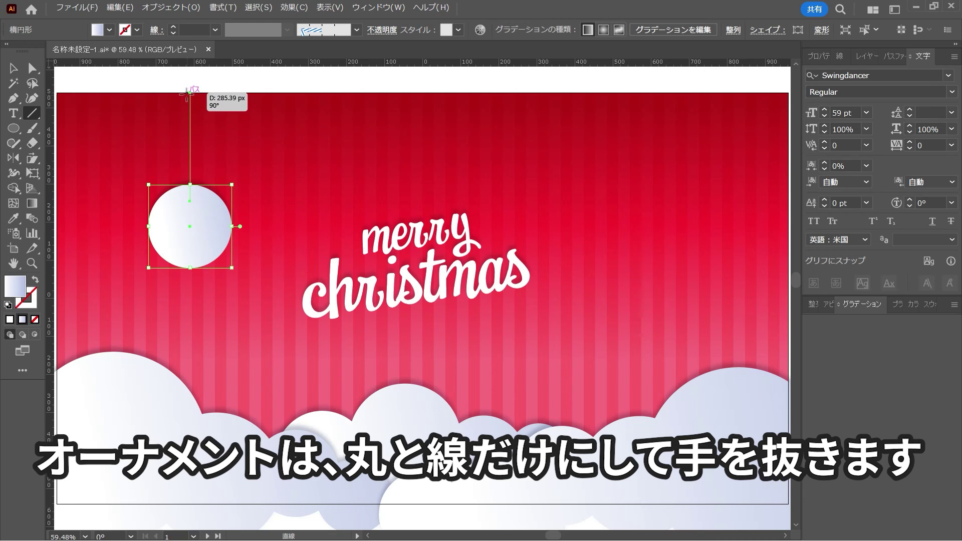
{"action": "left_click", "coordinate": [136, 30]}
{"action": "left_click", "coordinate": [22, 46]}
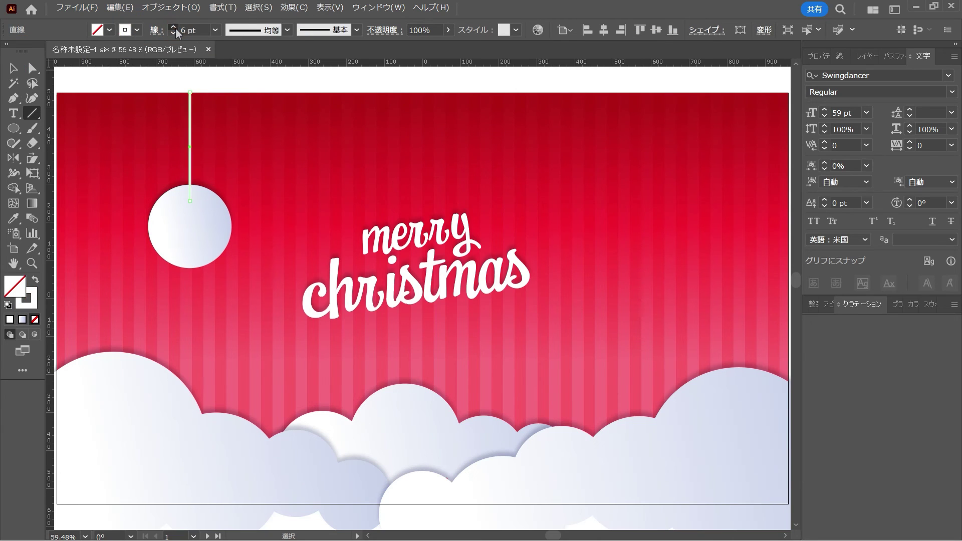
Group the string and circle into one ornament
{"action": "key", "text": "v"}
{"action": "left_click", "coordinate": [191, 253]}
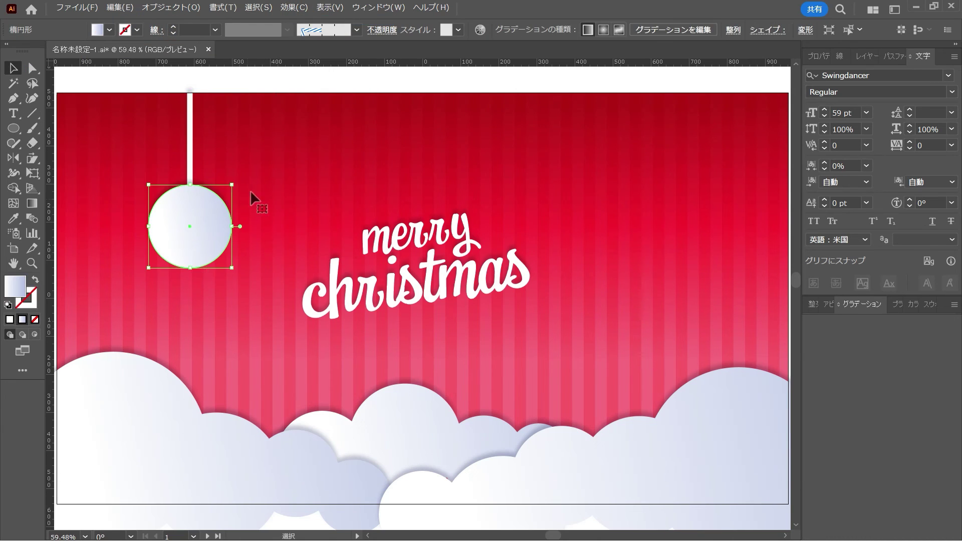
{"action": "left_click", "coordinate": [339, 171]}
{"action": "left_click_drag", "start_coordinate": [276, 156], "coordinate": [165, 253]}
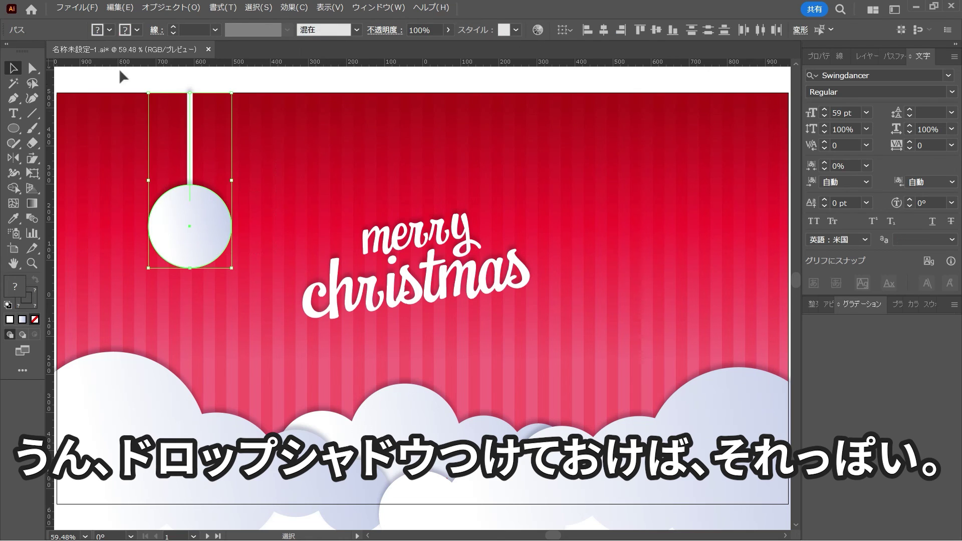
{"action": "left_click", "coordinate": [165, 8]}
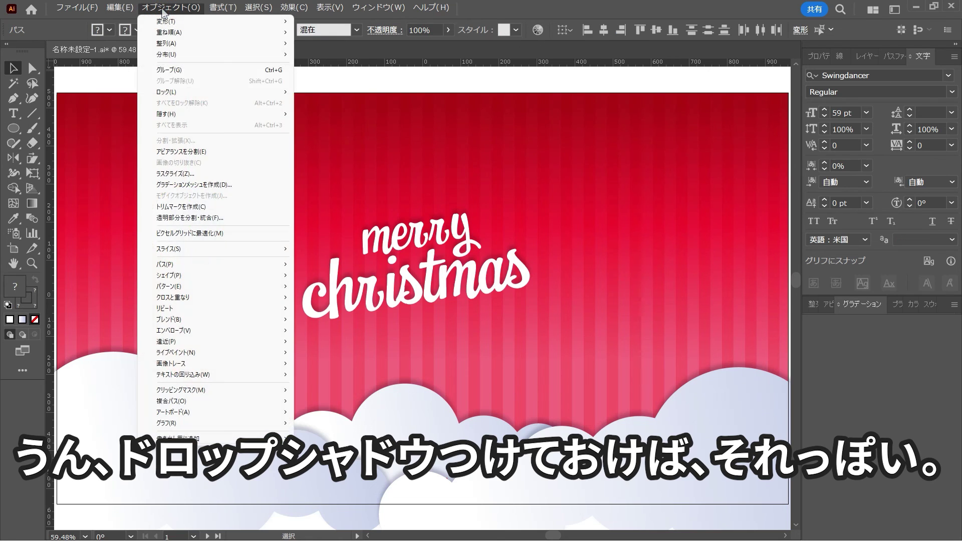
{"action": "left_click", "coordinate": [176, 70]}
Copy the ornament across the card and extend the right string to the top edge
{"action": "left_click", "coordinate": [275, 198]}
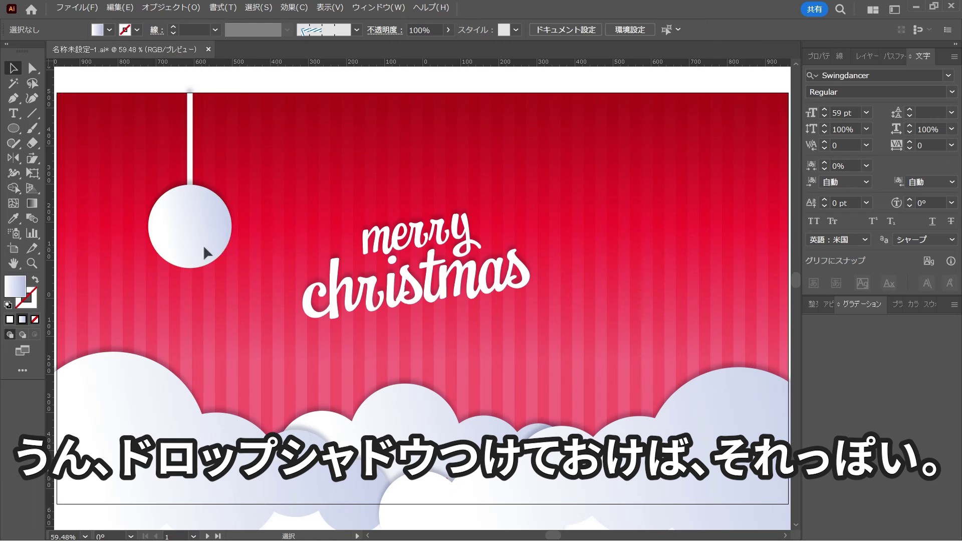
{"action": "mouse_move", "coordinate": [205, 249]}
{"action": "left_mouse_down"}
{"action": "mouse_move", "coordinate": [432, 182]}
{"action": "mouse_move", "coordinate": [430, 161]}
{"action": "mouse_move", "coordinate": [678, 294]}
{"action": "left_mouse_up"}
{"action": "key", "text": "a"}
{"action": "left_click", "coordinate": [674, 146]}
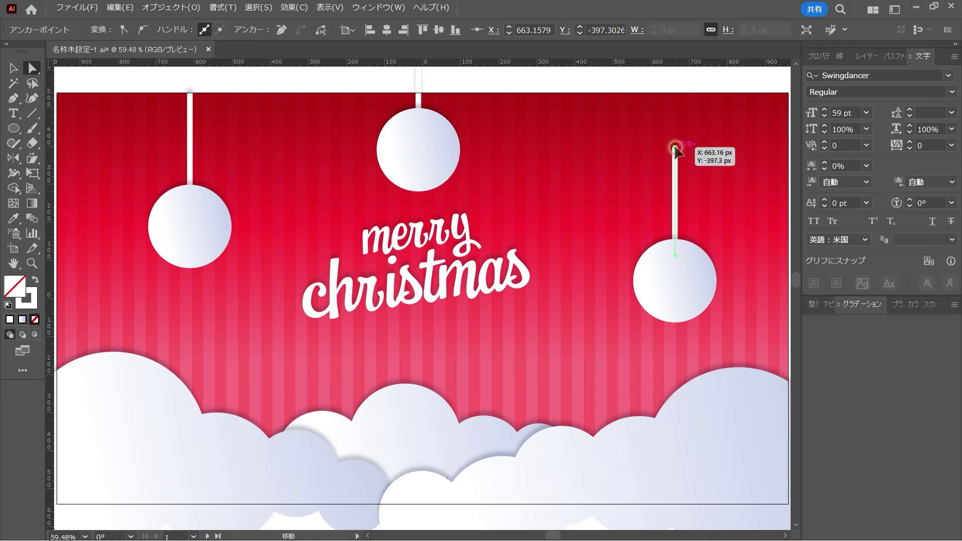
{"action": "left_click_drag", "start_coordinate": [674, 146], "coordinate": [681, 93]}
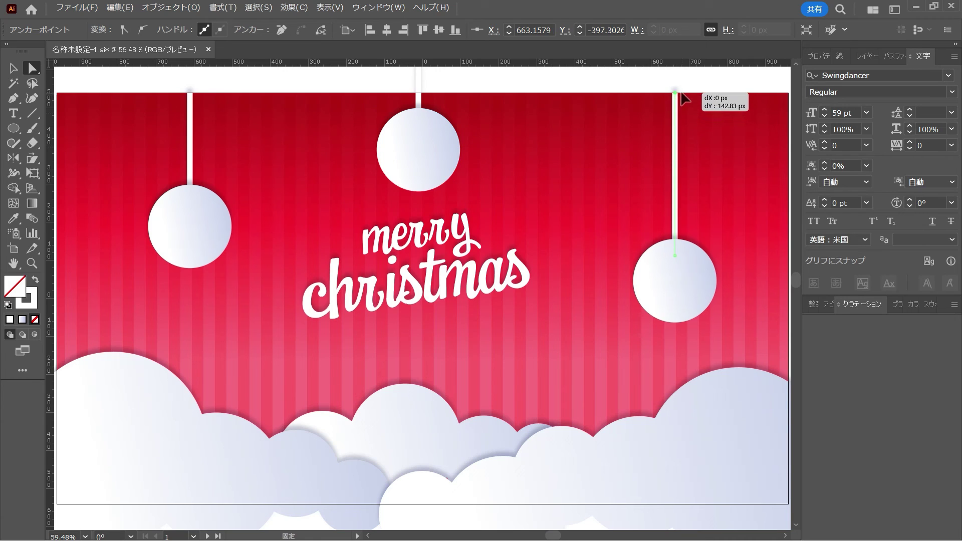
{"action": "left_click", "coordinate": [706, 131]}
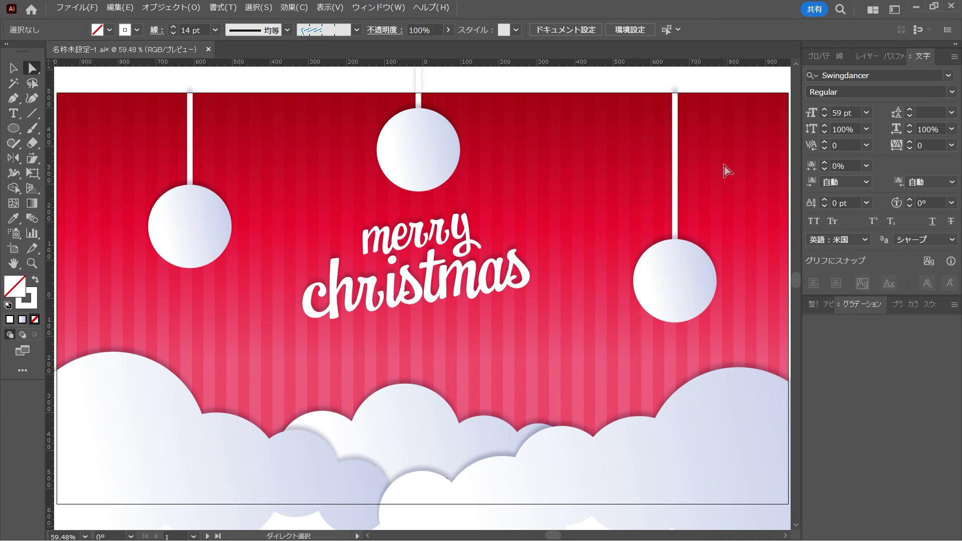
Paste the red gift icon into the left ornament
{"action": "key", "text": "v"}
{"action": "key", "text": "ctrl+v"}
{"action": "mouse_move", "coordinate": [387, 322]}
{"action": "left_mouse_down"}
{"action": "mouse_move", "coordinate": [194, 262]}
{"action": "mouse_move", "coordinate": [214, 264]}
{"action": "left_mouse_up"}
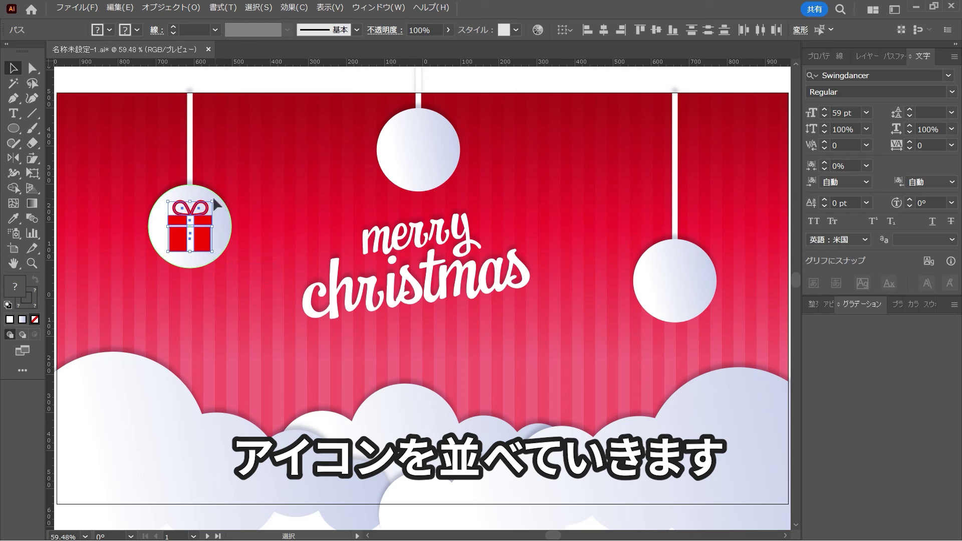
Tilt the gift icon, then place the gold bell and candy cane in the other ornaments
{"action": "left_click_drag", "start_coordinate": [216, 199], "coordinate": [231, 201]}
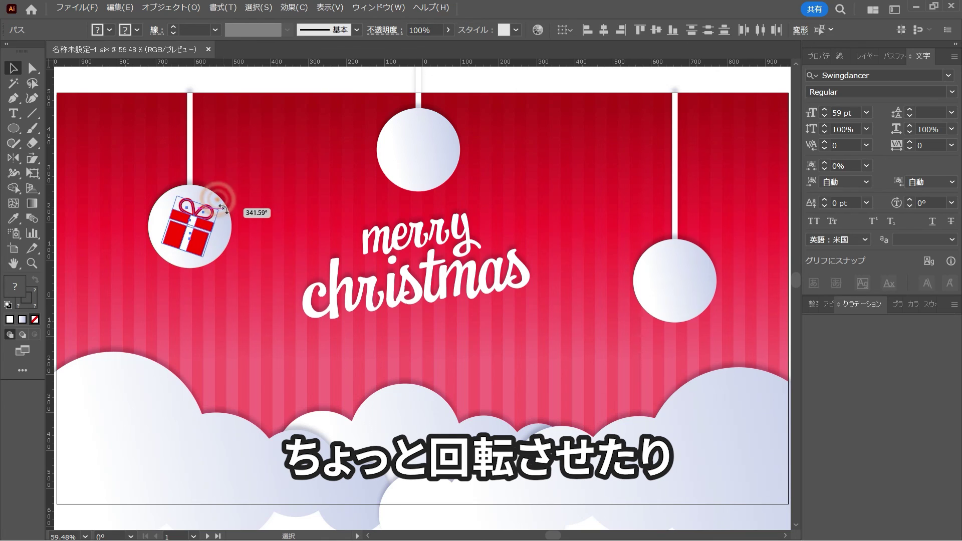
{"action": "left_click", "coordinate": [263, 222]}
{"action": "key", "text": "ctrl+v"}
{"action": "left_click_drag", "start_coordinate": [430, 300], "coordinate": [430, 162]}
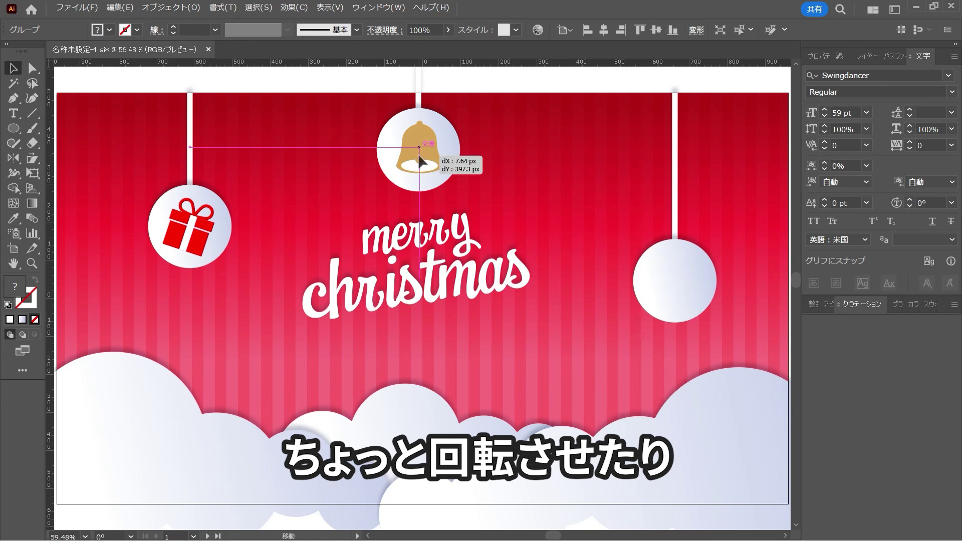
{"action": "left_click", "coordinate": [537, 358]}
{"action": "key", "text": "ctrl+v"}
{"action": "left_click_drag", "start_coordinate": [440, 337], "coordinate": [674, 291]}
Enlarge the greeting text and scatter white snowflakes around the card
{"action": "left_click", "coordinate": [418, 301]}
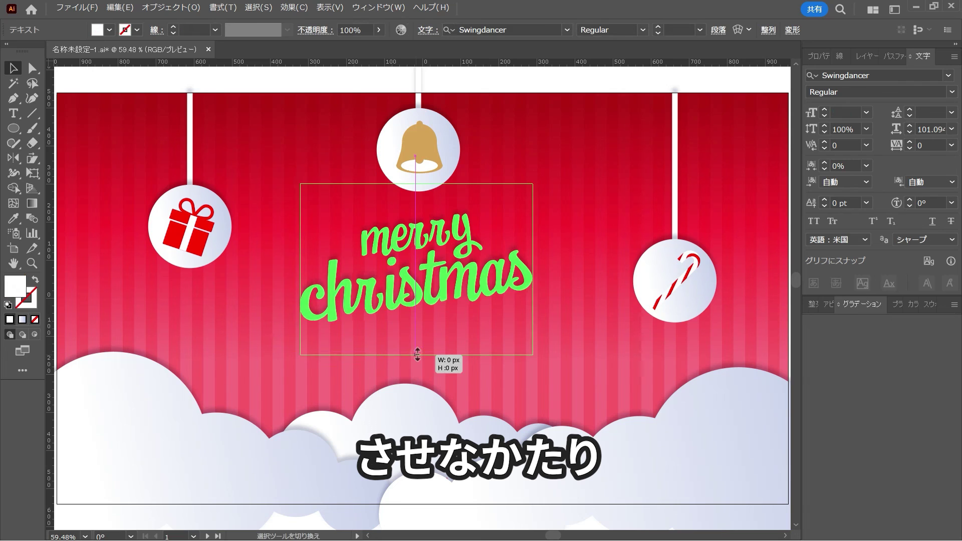
{"action": "left_click_drag", "start_coordinate": [418, 350], "coordinate": [417, 396]}
{"action": "key", "text": "ctrl+v"}
{"action": "key", "text": "ctrl+v"}
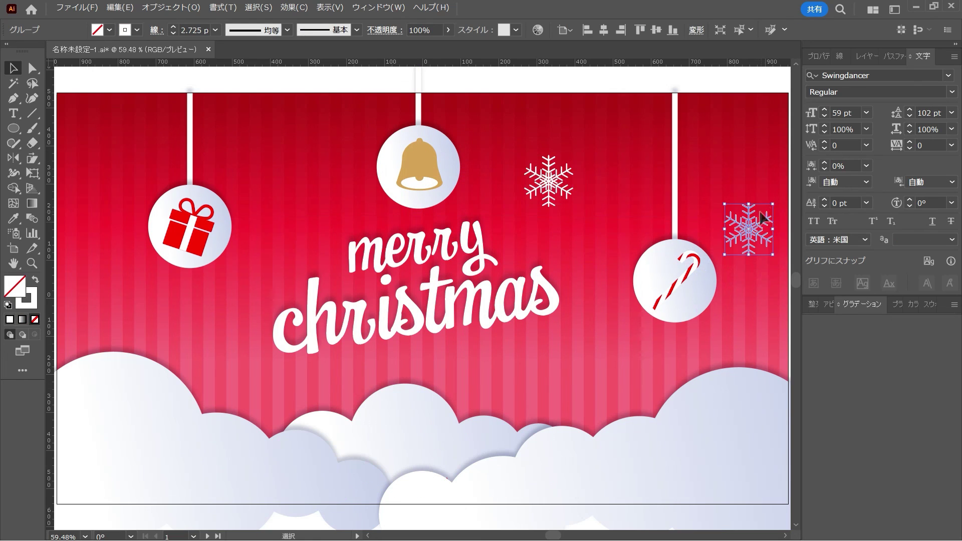
{"action": "left_click_drag", "start_coordinate": [766, 205], "coordinate": [768, 214]}
{"action": "left_click", "coordinate": [702, 172]}
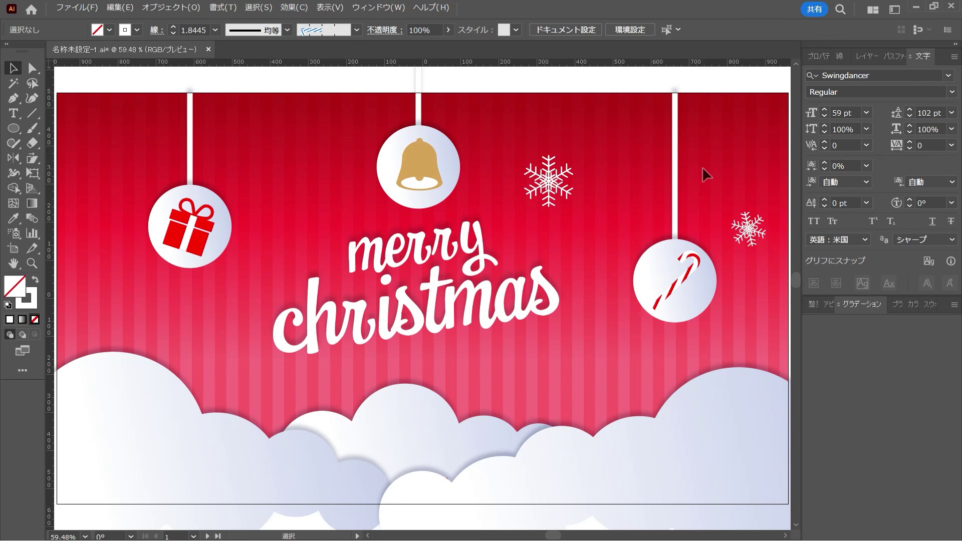
{"action": "key", "text": "ctrl+v"}
{"action": "mouse_move", "coordinate": [443, 308]}
{"action": "left_mouse_down"}
{"action": "mouse_move", "coordinate": [297, 155]}
{"action": "mouse_move", "coordinate": [724, 128]}
{"action": "mouse_move", "coordinate": [87, 317]}
{"action": "mouse_move", "coordinate": [107, 313]}
{"action": "left_mouse_up"}
{"action": "left_click_drag", "start_coordinate": [561, 188], "coordinate": [107, 187]}
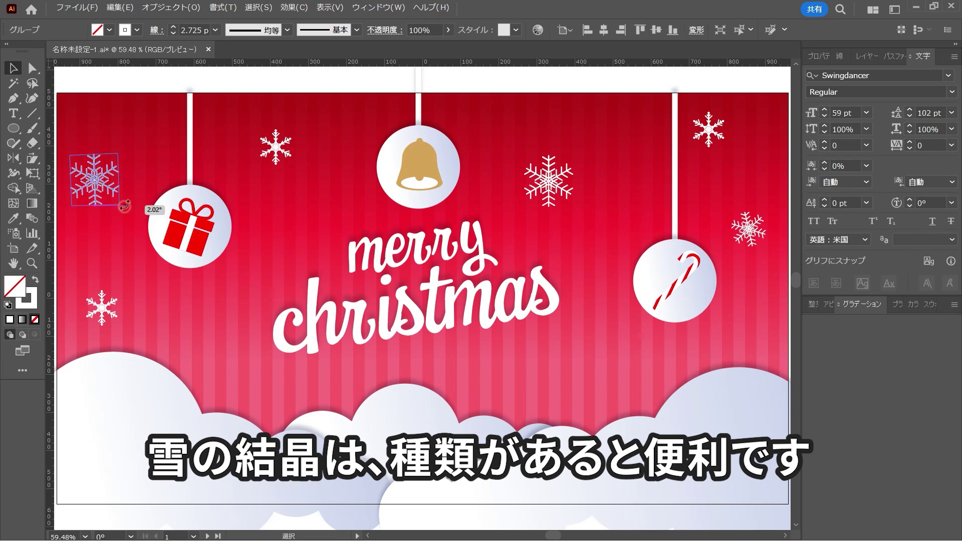
Draw a small star at the lower left coloured with the bell's gold
{"action": "left_click", "coordinate": [114, 315]}
{"action": "left_click", "coordinate": [166, 328]}
{"action": "left_click_drag", "start_coordinate": [14, 129], "coordinate": [65, 190]}
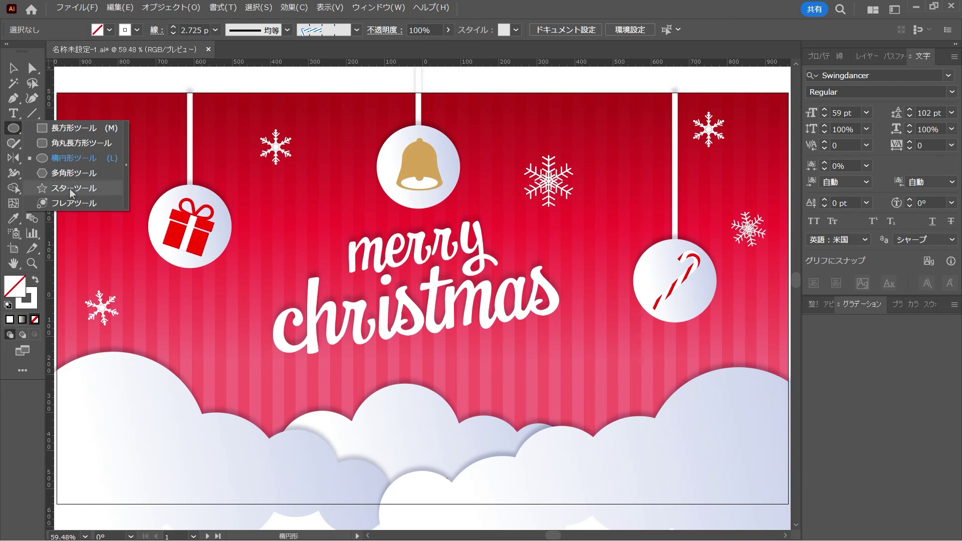
{"action": "left_click_drag", "start_coordinate": [102, 435], "coordinate": [125, 455]}
{"action": "key", "text": "i"}
{"action": "left_click", "coordinate": [420, 166]}
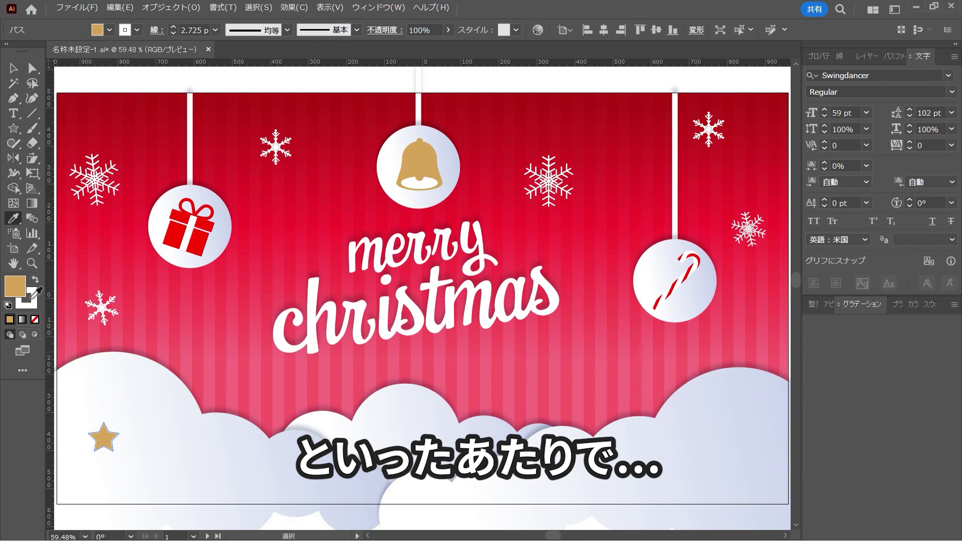
{"action": "key", "text": "v"}
{"action": "left_click", "coordinate": [135, 425]}
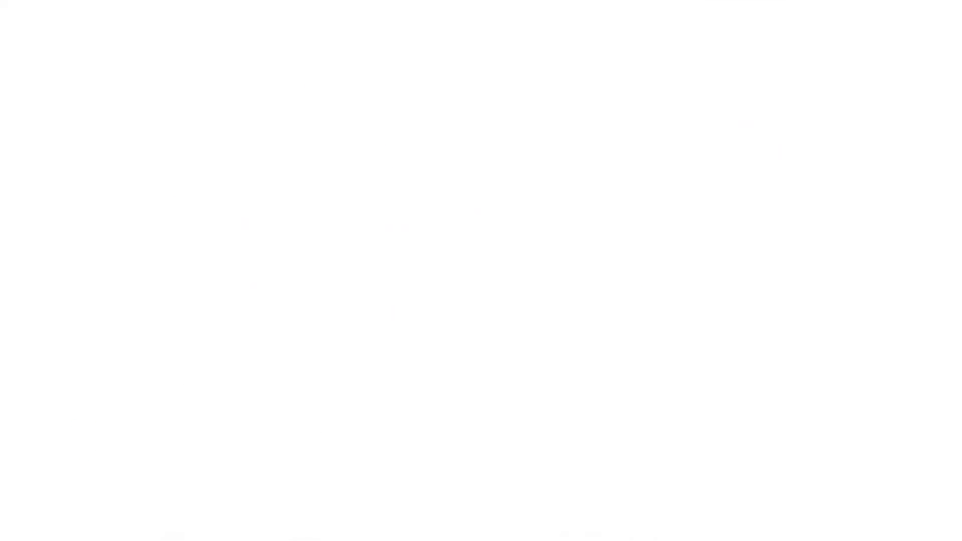